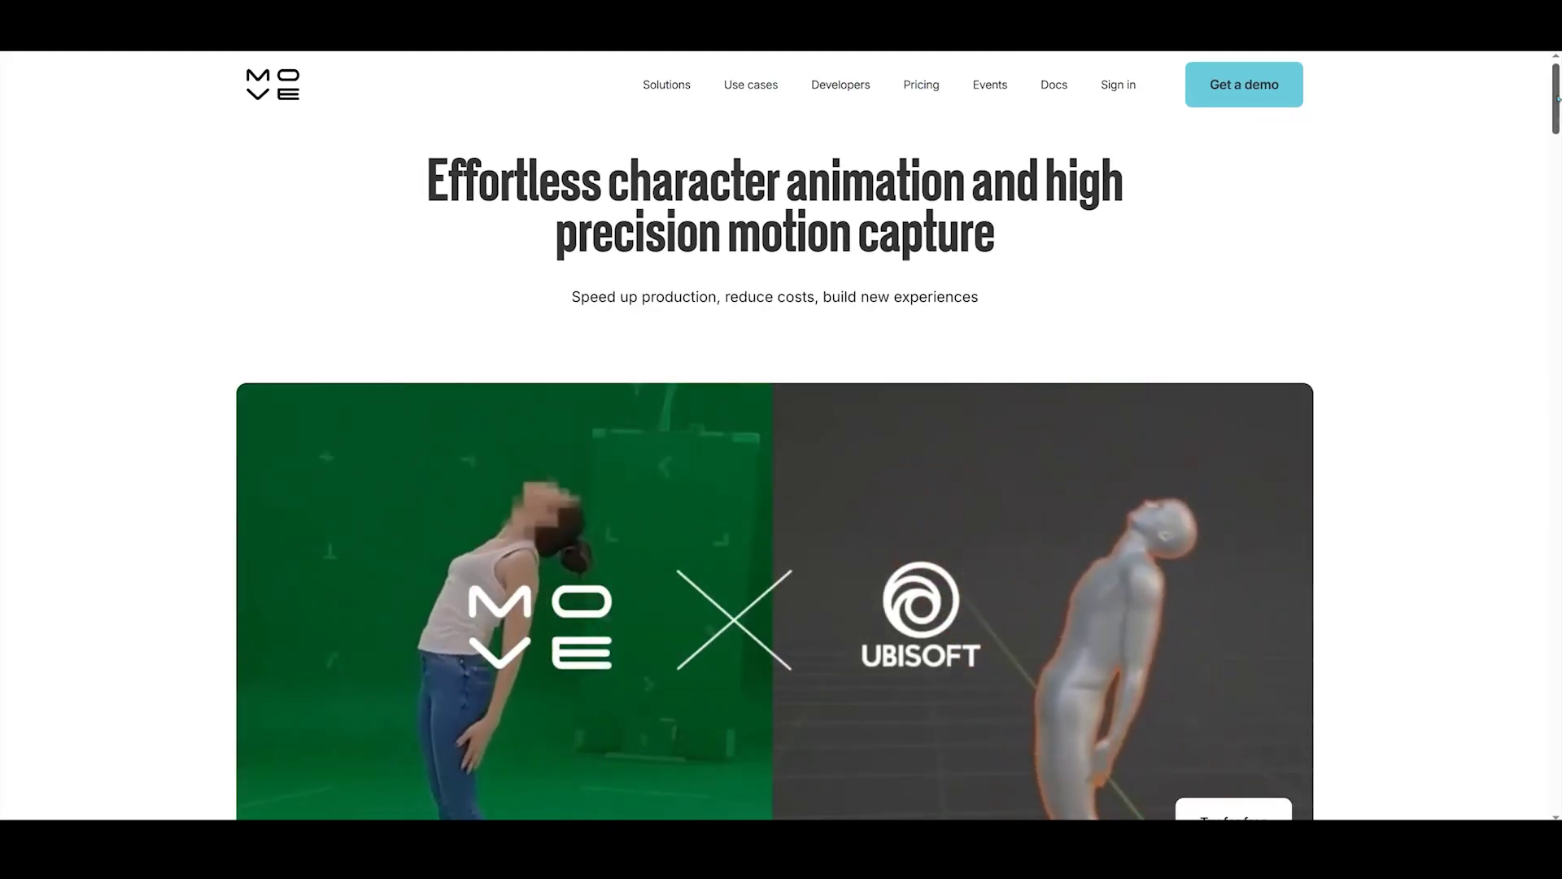
Scroll down the move.ai page past the Move One and Move Live sections.
{"action": "scroll", "coordinate": [775, 439], "scroll_direction": "down", "scroll_amount": 3}
{"action": "scroll", "coordinate": [774, 439], "scroll_direction": "down", "scroll_amount": 15}
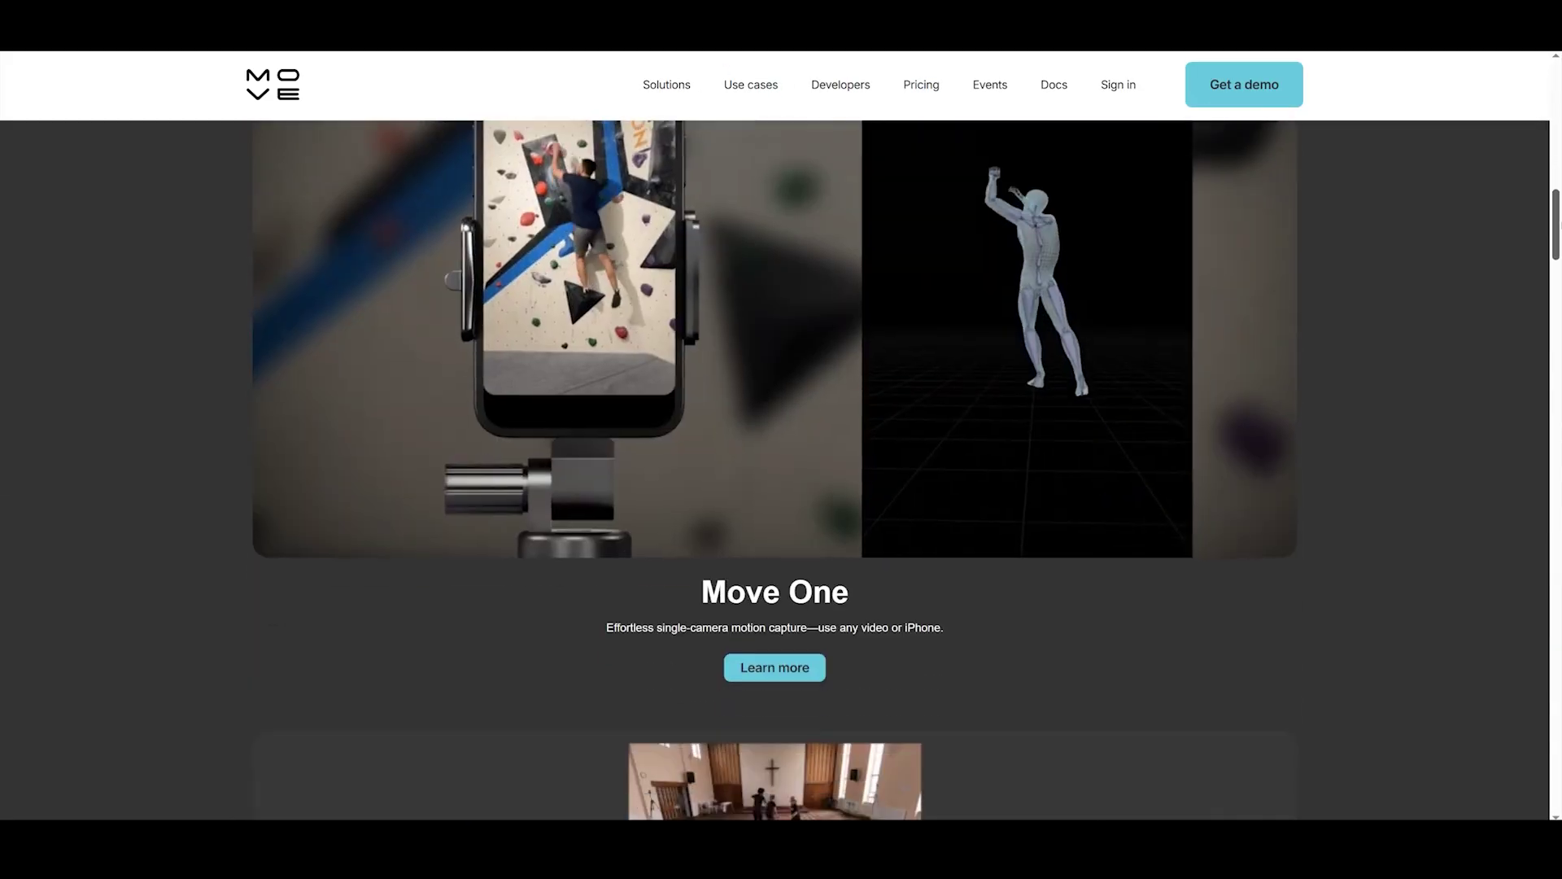
{"action": "scroll", "coordinate": [775, 440], "scroll_direction": "down", "scroll_amount": 10}
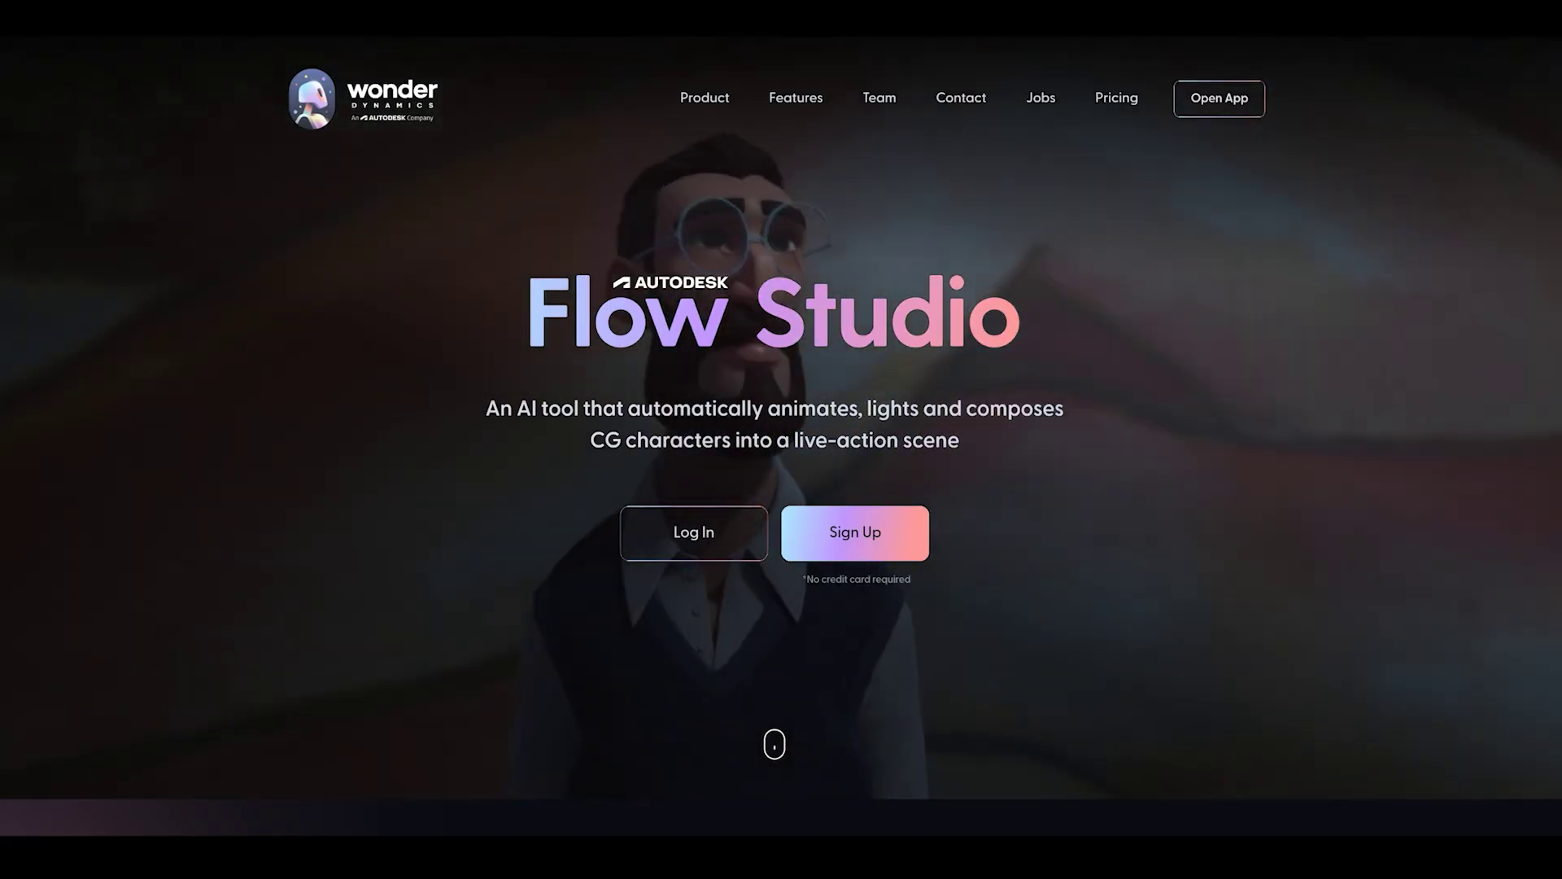
Scroll through Flow Studio's features and switch pricing to Monthly for the Lite, Pro and Enterprise tiers.
{"action": "scroll", "coordinate": [767, 645], "scroll_direction": "down", "scroll_amount": 15}
{"action": "scroll", "coordinate": [781, 440], "scroll_direction": "down", "scroll_amount": 10}
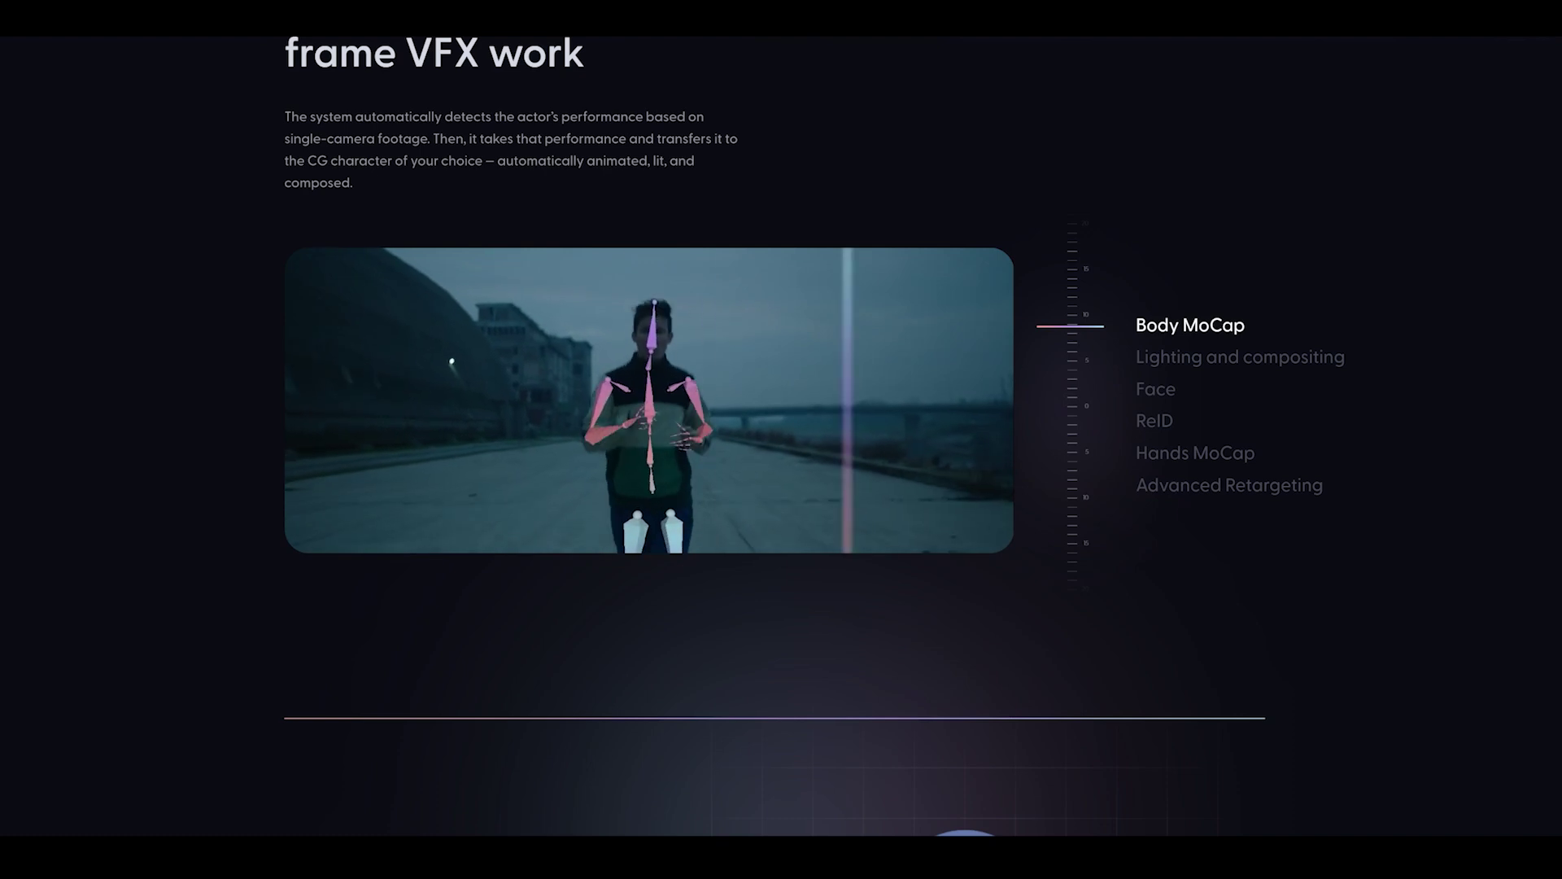
{"action": "scroll", "coordinate": [781, 440], "scroll_direction": "down", "scroll_amount": 10}
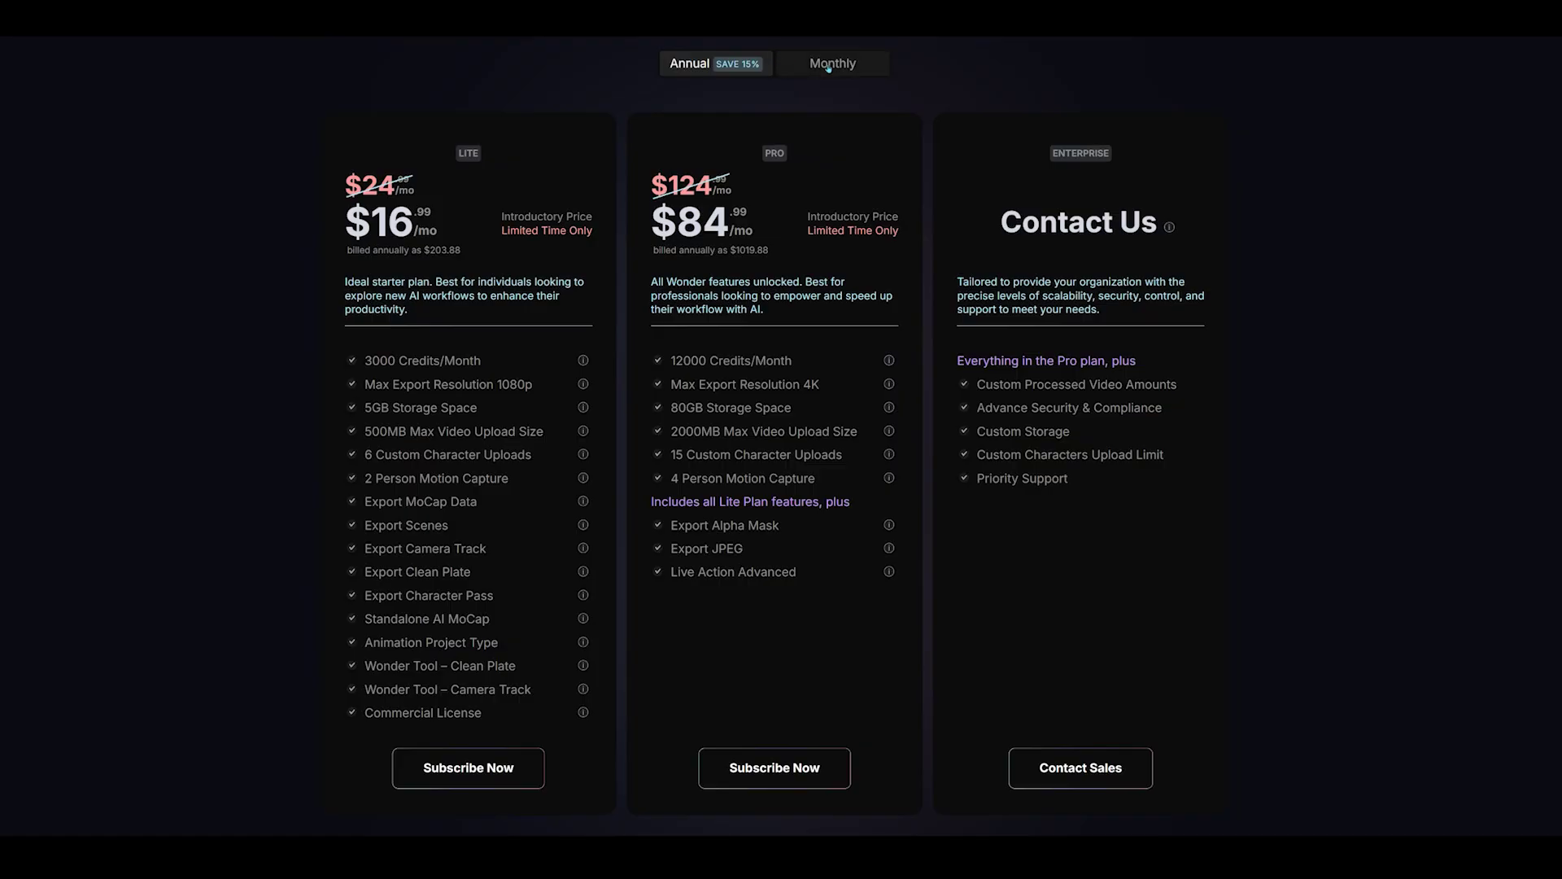
{"action": "left_click", "coordinate": [828, 65]}
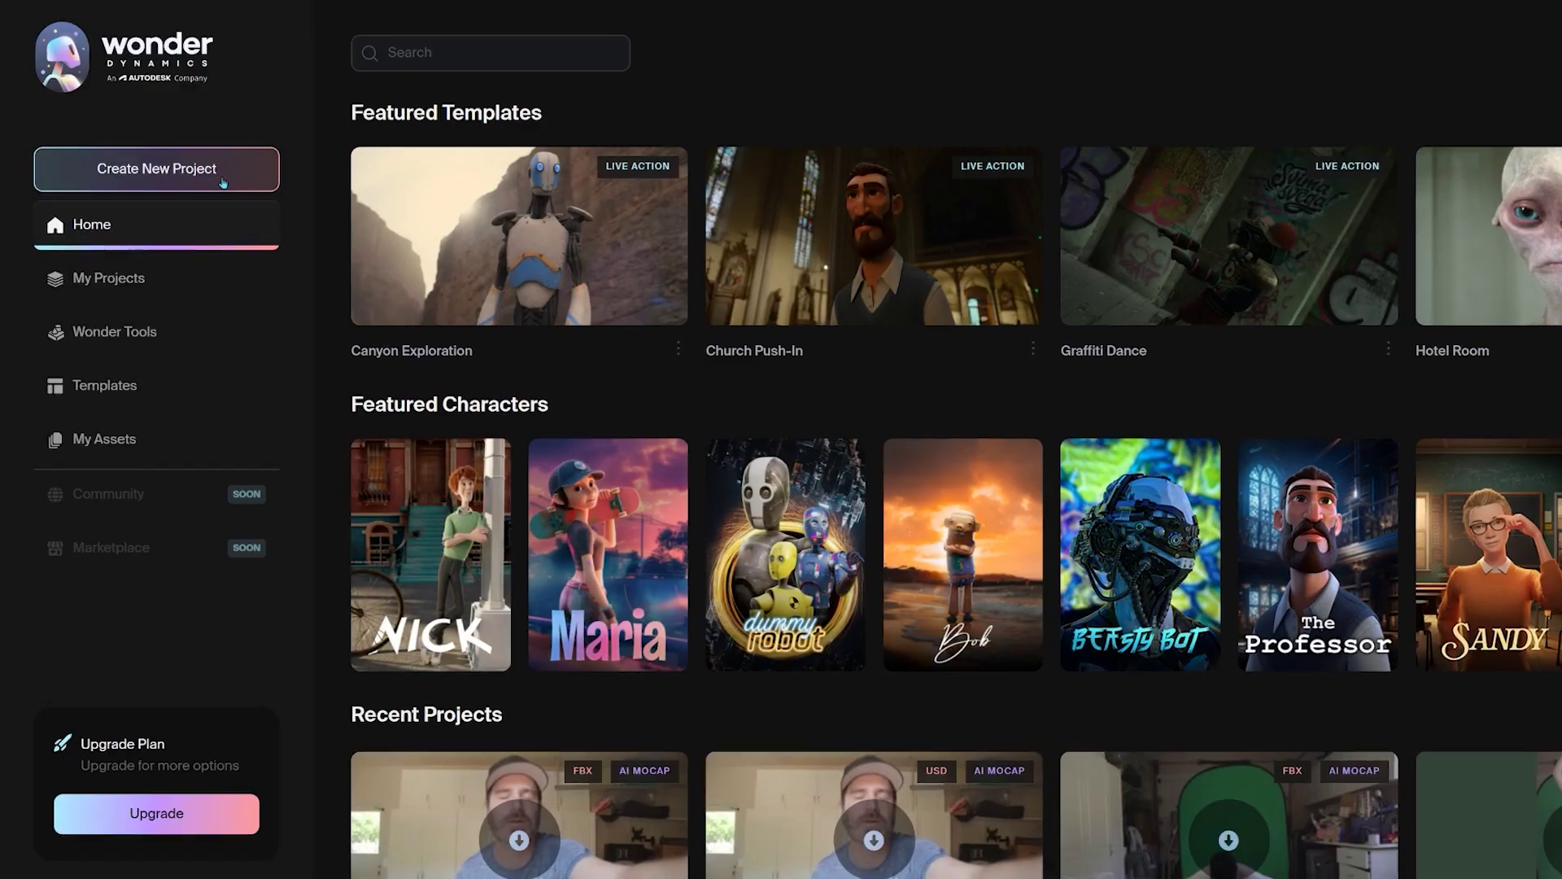
Create an AI Motion Capture project, upload the green-screen clip and scan the frame for actors.
{"action": "left_click", "coordinate": [147, 174]}
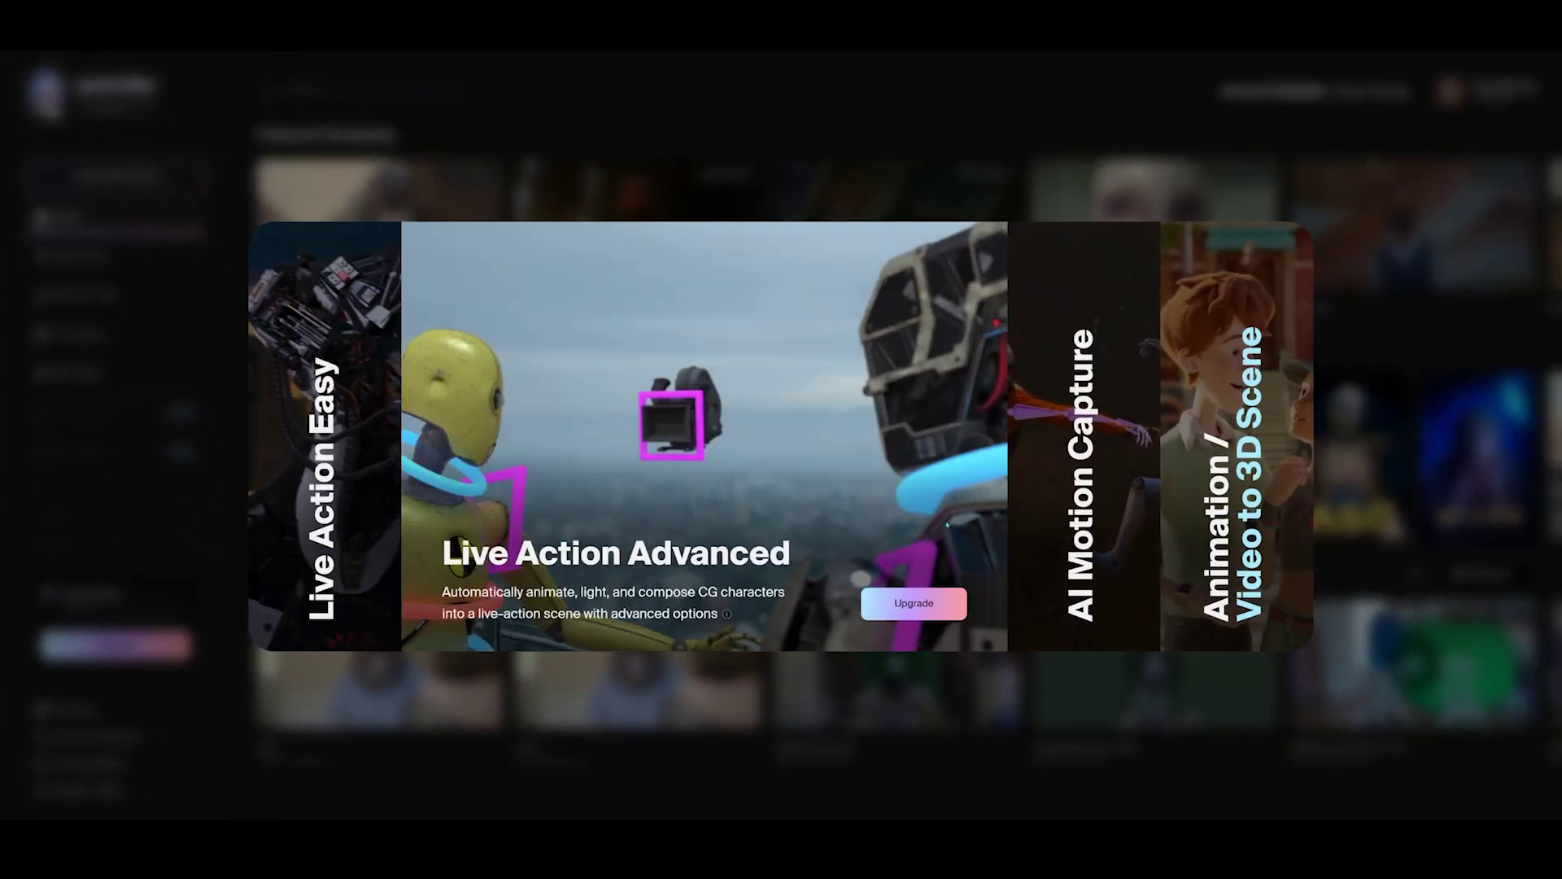
{"action": "left_click", "coordinate": [1046, 600]}
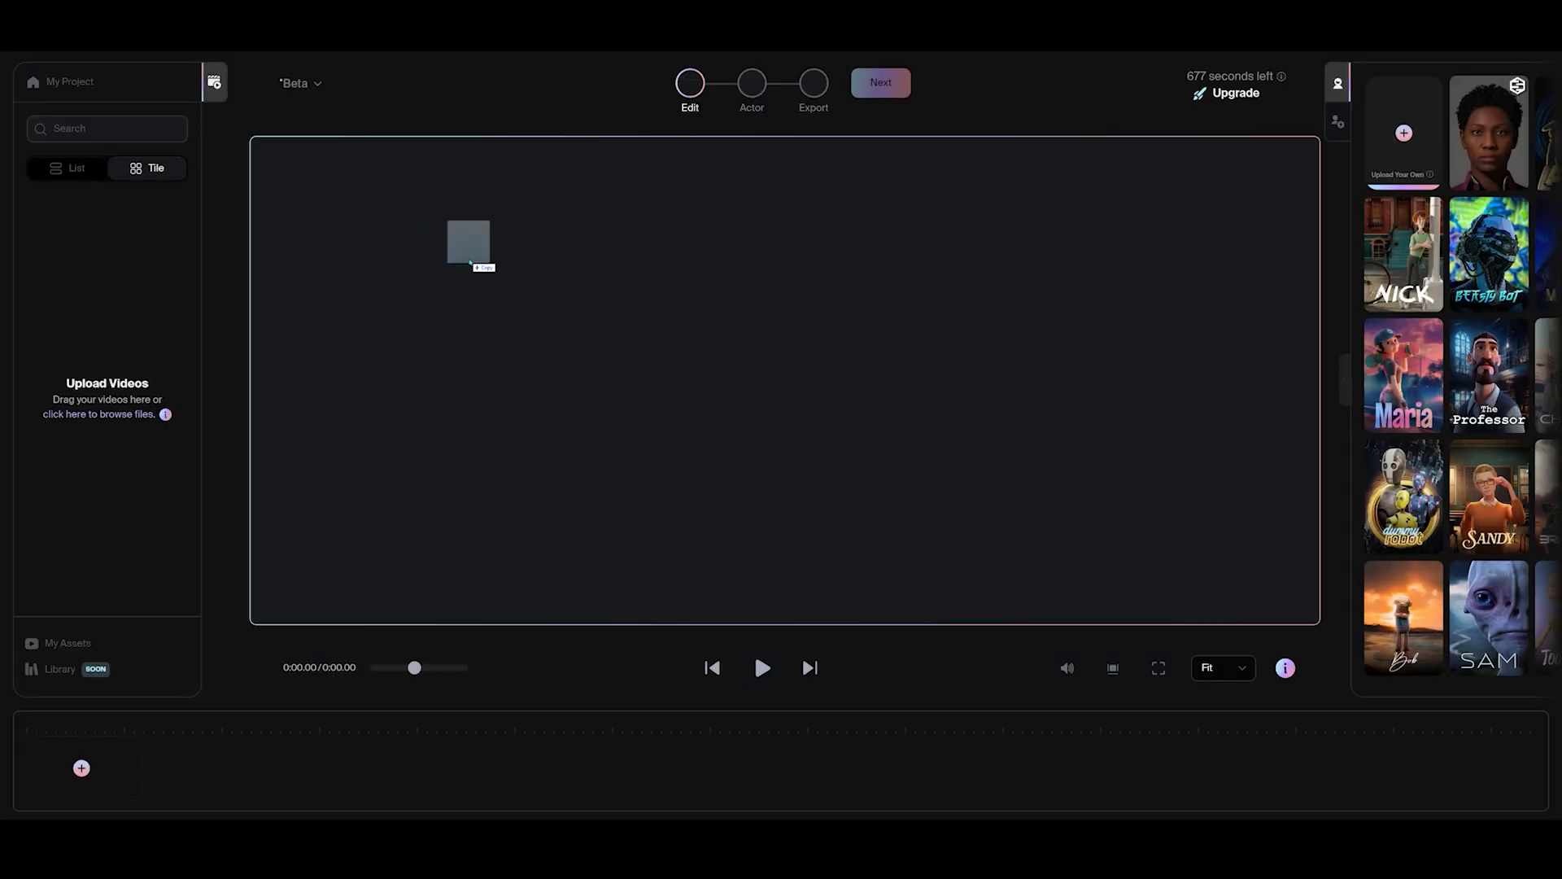
{"action": "left_click_drag", "start_coordinate": [470, 262], "coordinate": [510, 423]}
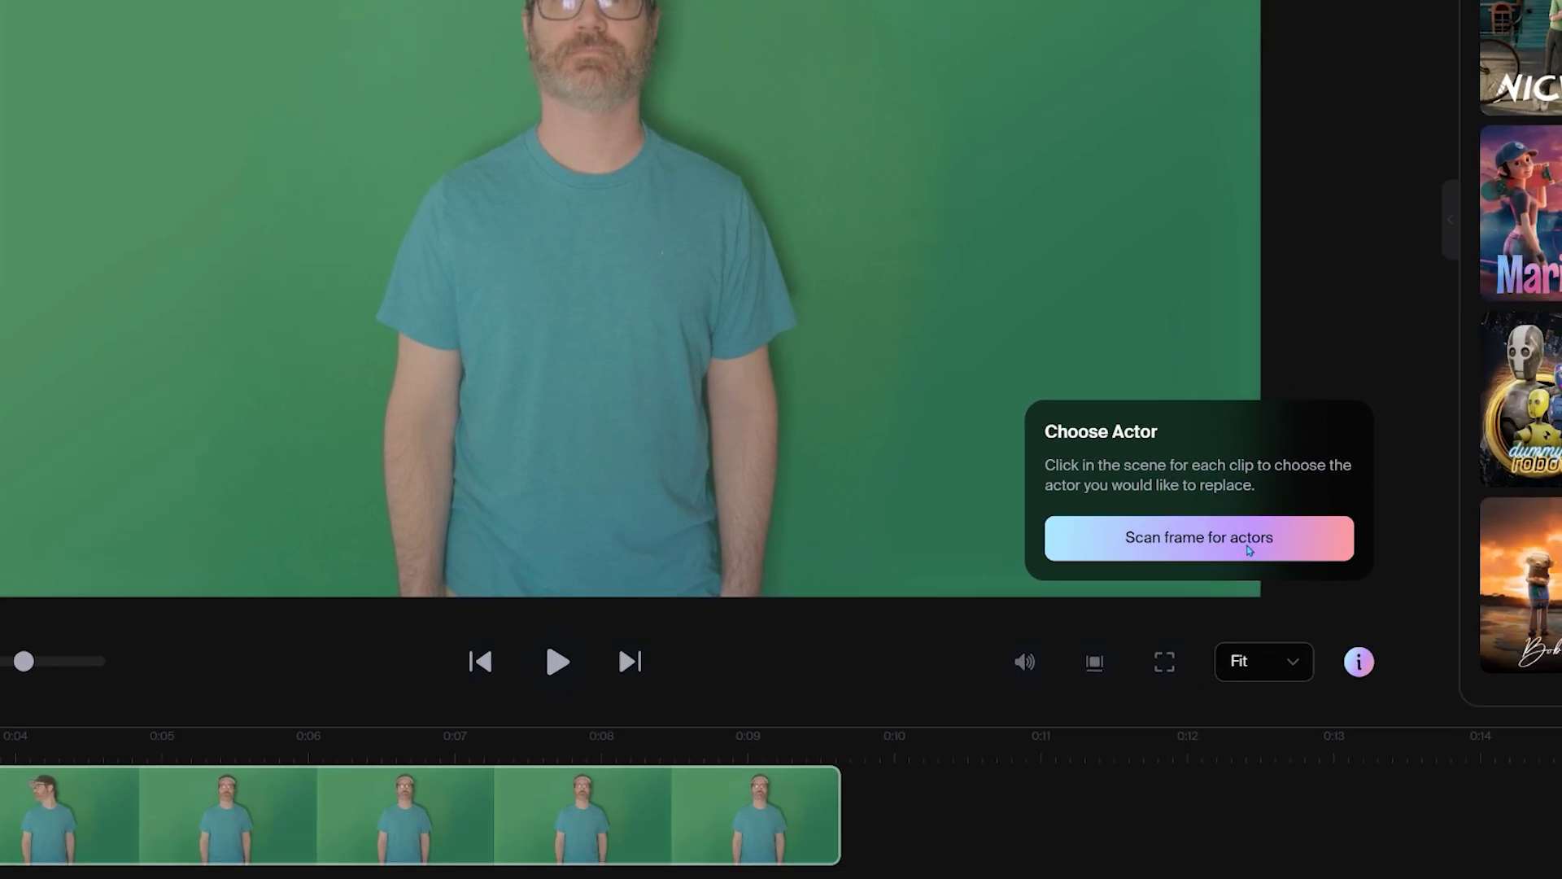
{"action": "left_click", "coordinate": [1441, 822]}
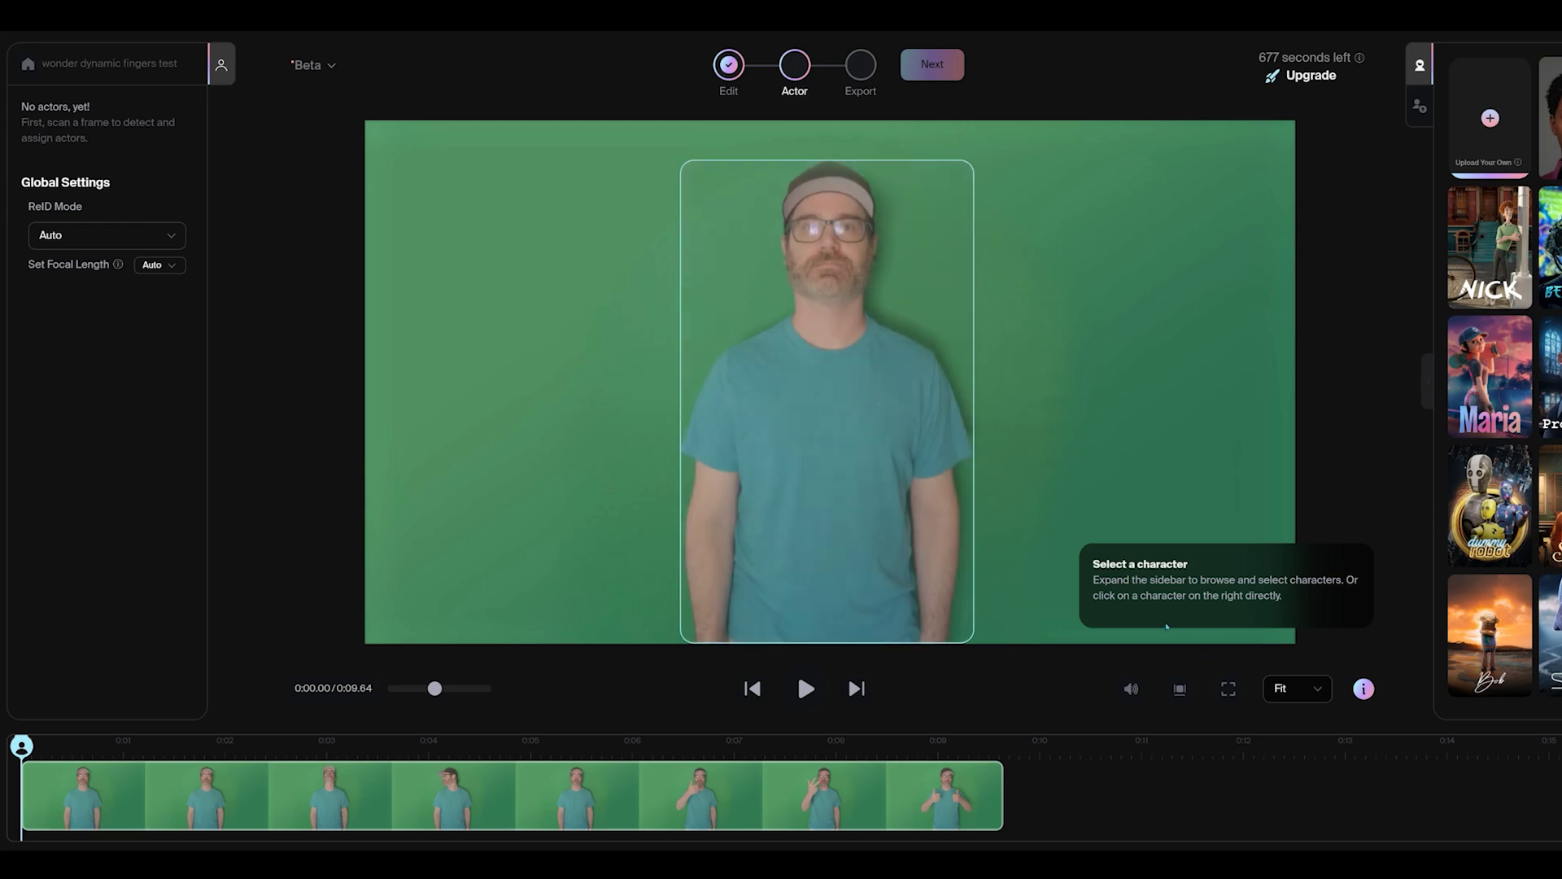
Assign the Epic Games MetaHuman to Actor 1 as a male body of Average height and Medium Weight.
{"action": "left_click", "coordinate": [1428, 384]}
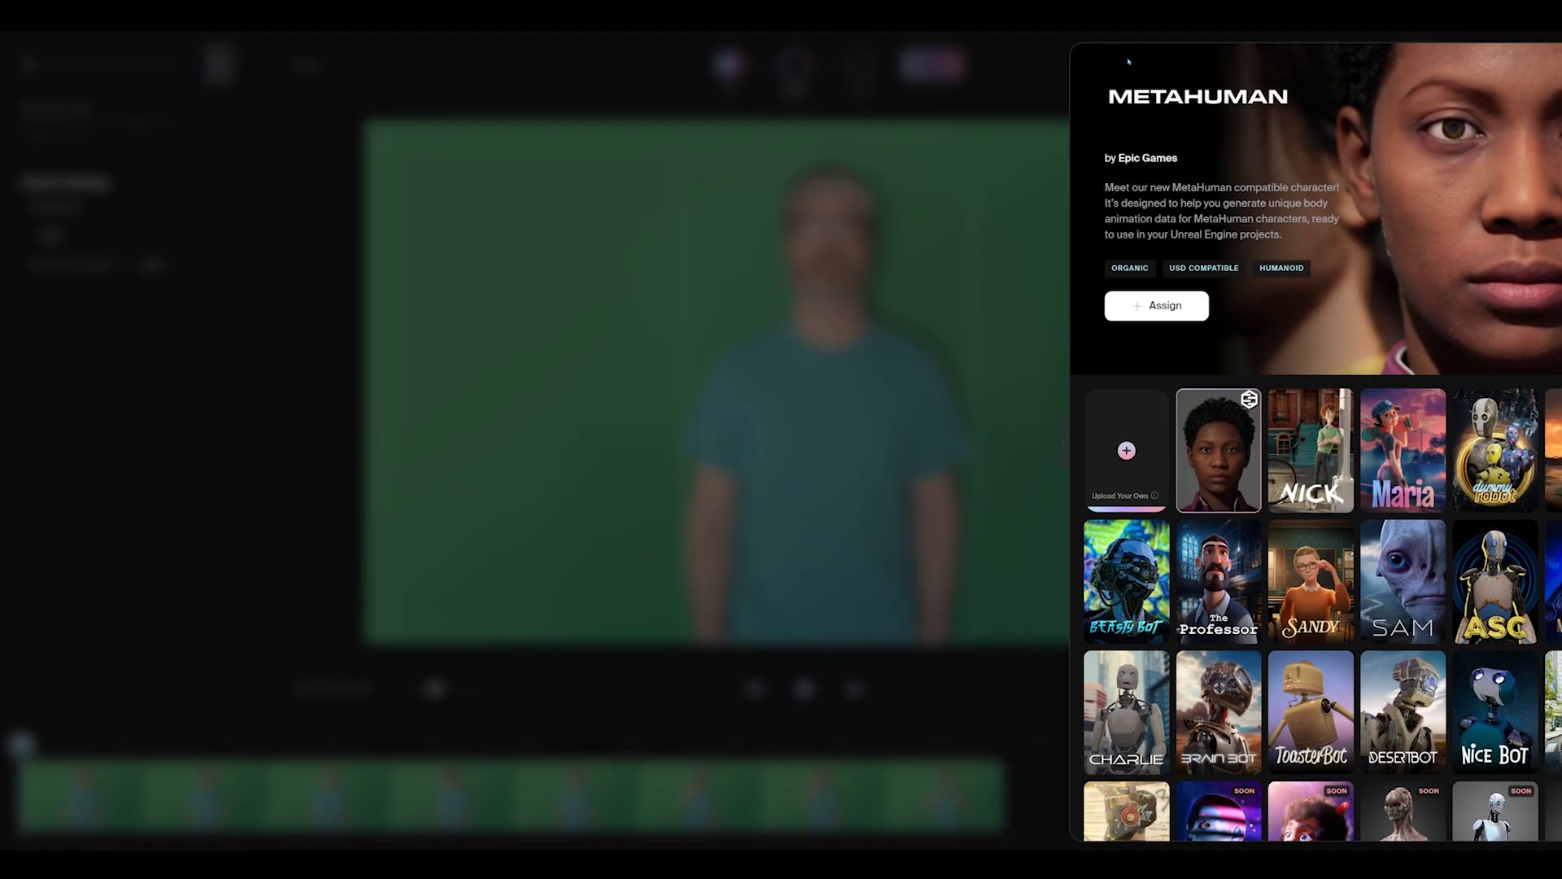
{"action": "left_click", "coordinate": [1179, 309]}
{"action": "mouse_move", "coordinate": [123, 203]}
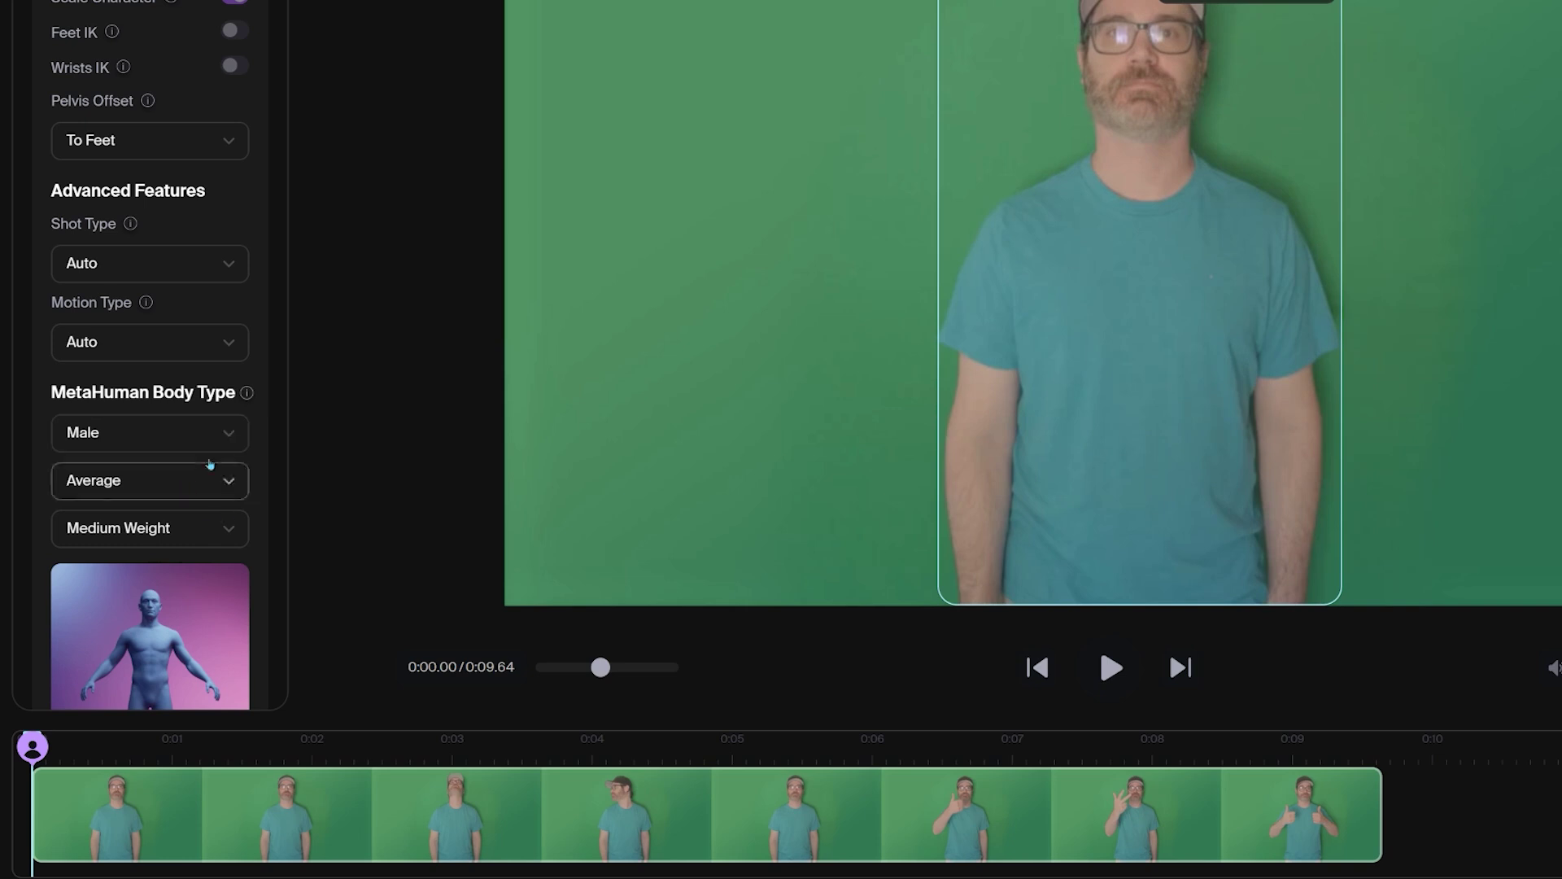
{"action": "left_click", "coordinate": [216, 493]}
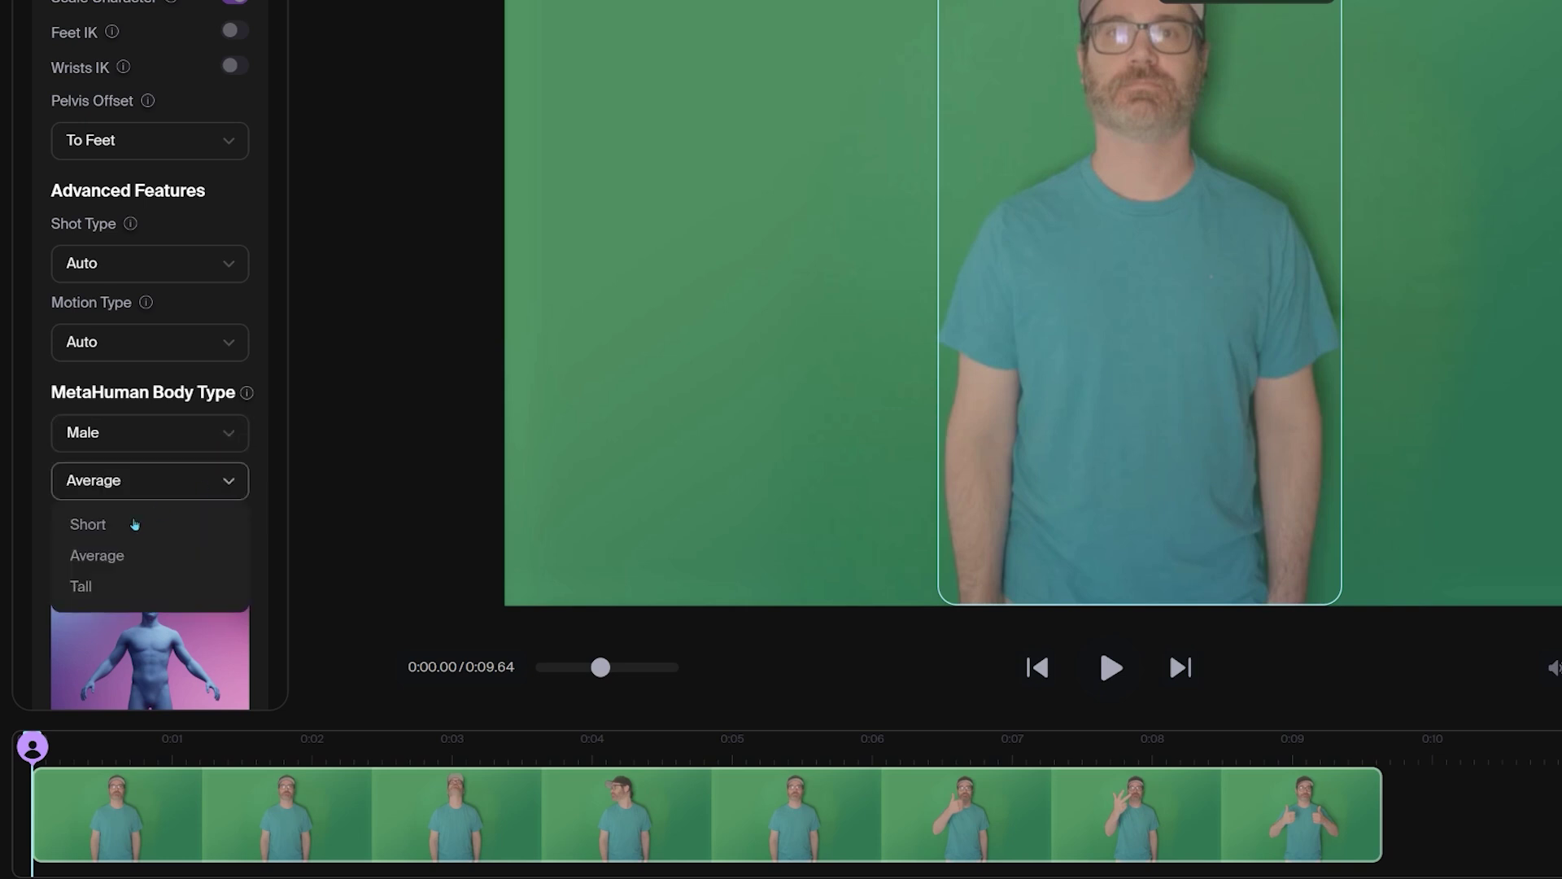
{"action": "left_click", "coordinate": [123, 561]}
{"action": "left_click", "coordinate": [228, 531]}
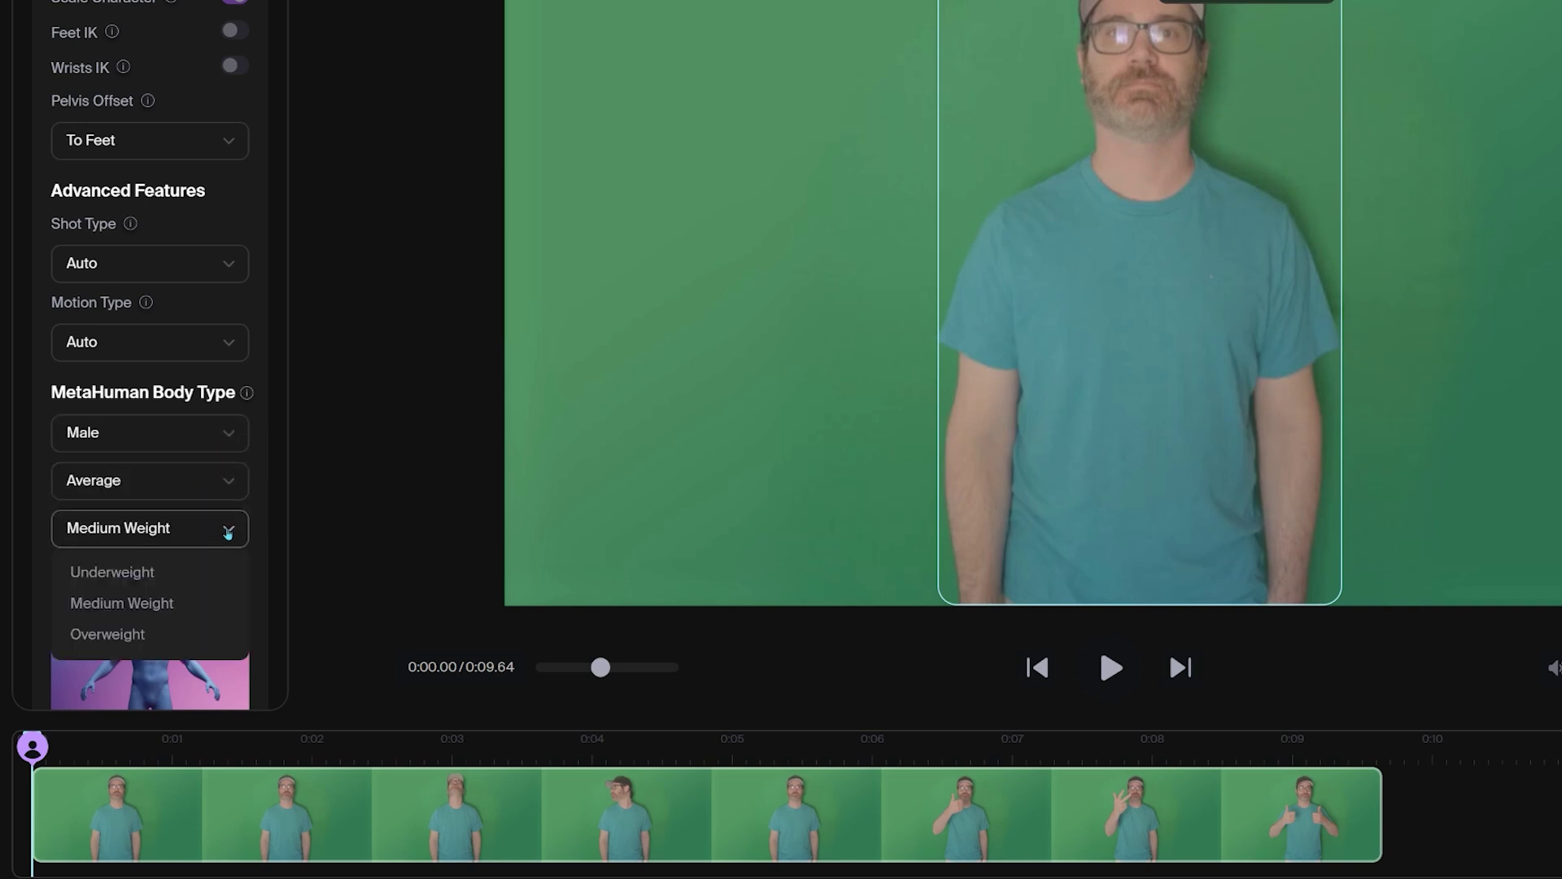
{"action": "left_click", "coordinate": [163, 604]}
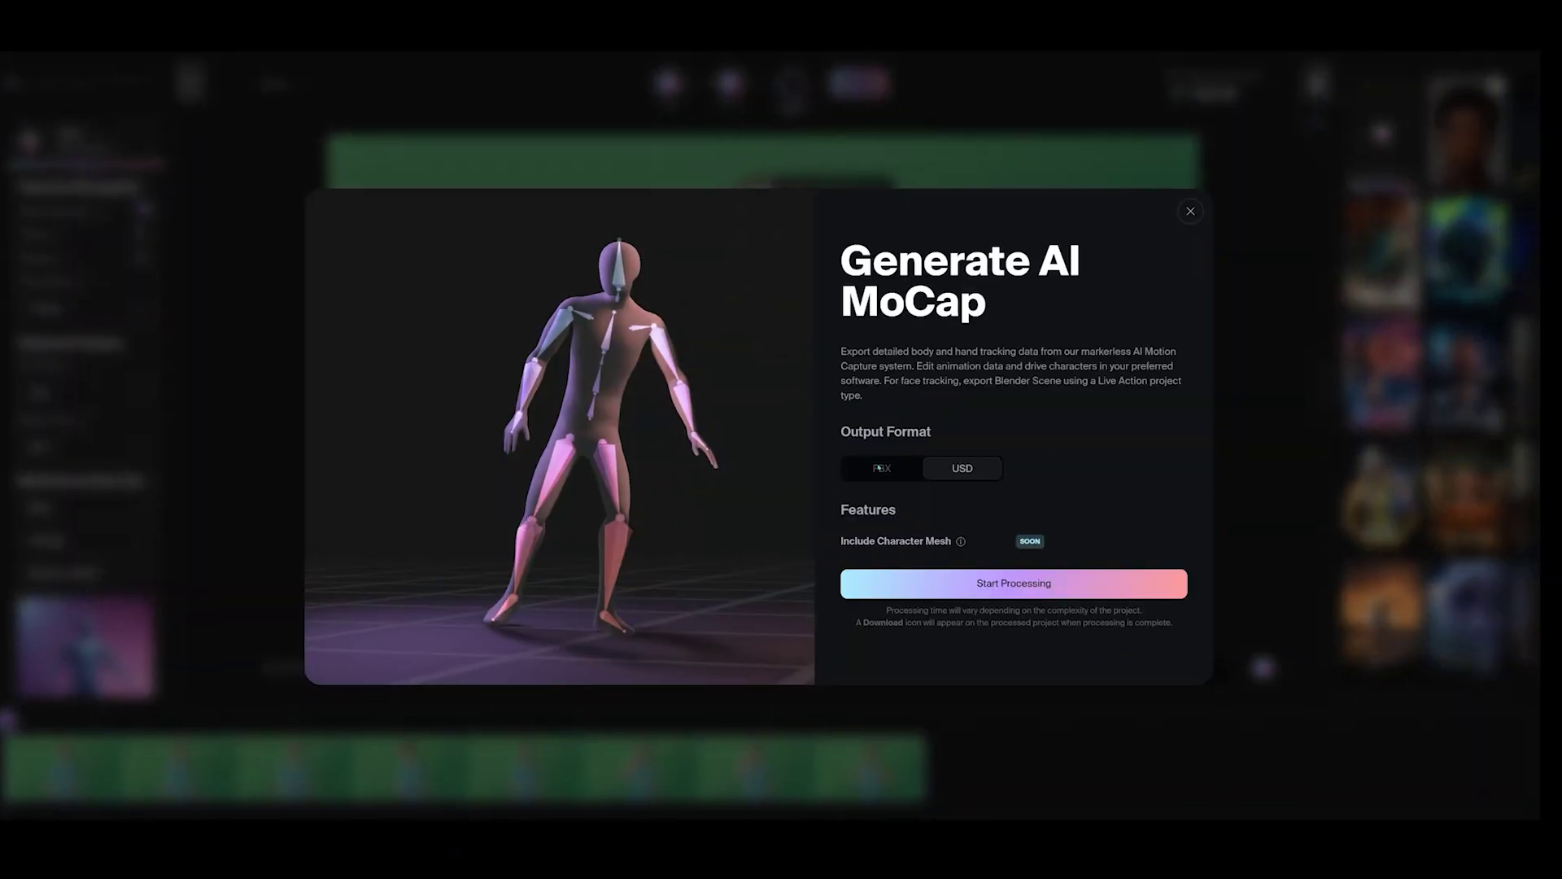
Start processing the AI MoCap with USD as the output format.
{"action": "mouse_move", "coordinate": [880, 469]}
{"action": "left_click", "coordinate": [1014, 584]}
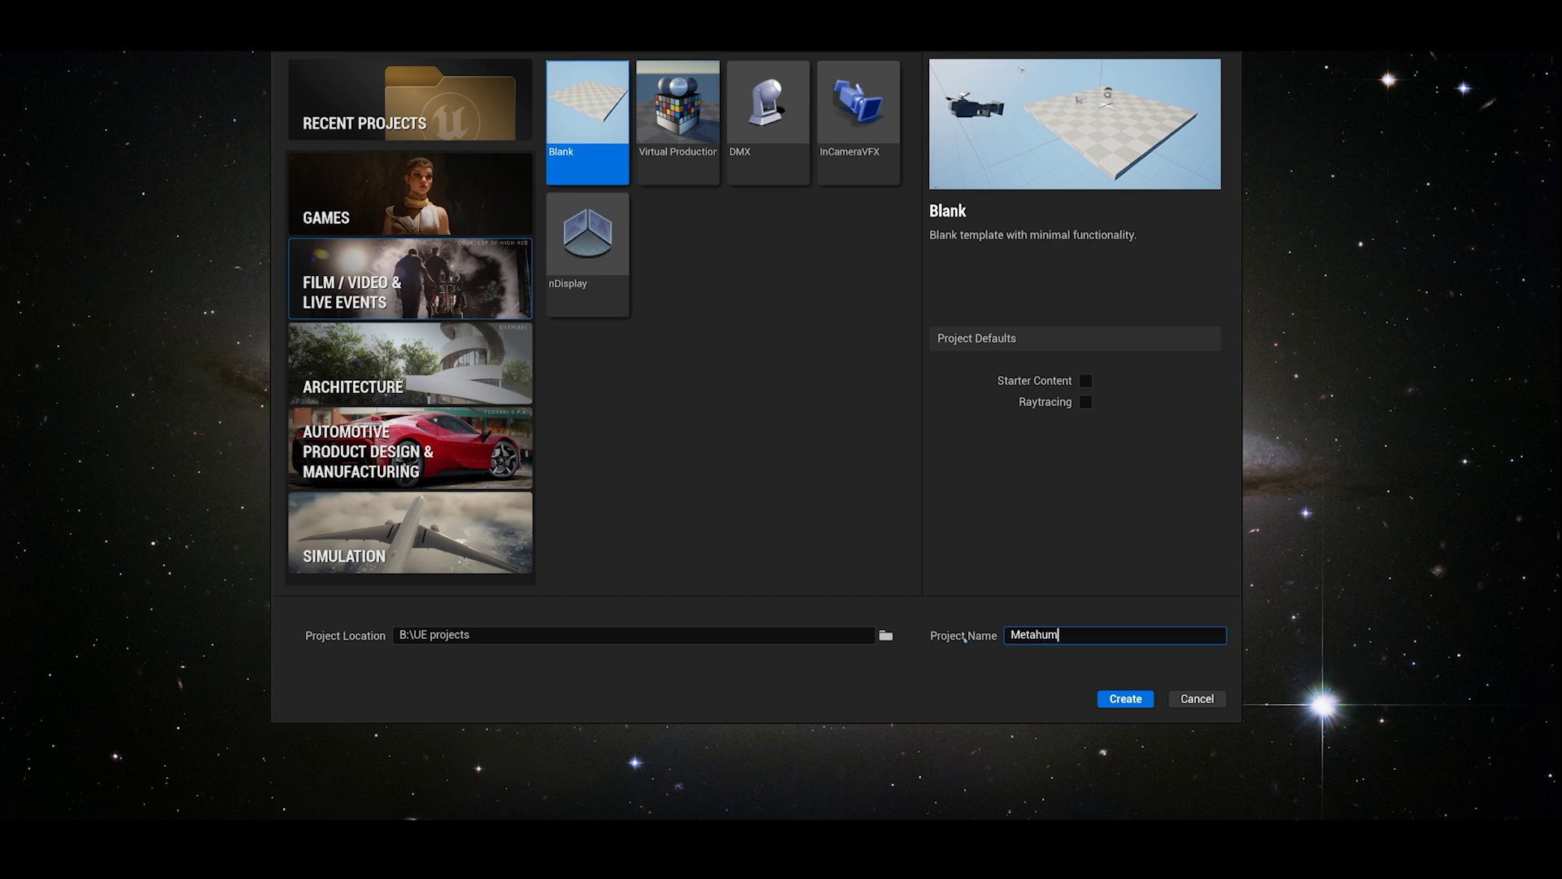
Create the blank Metahuman project and enable the experimental MetaHuman plugin.
{"action": "left_click", "coordinate": [1125, 699]}
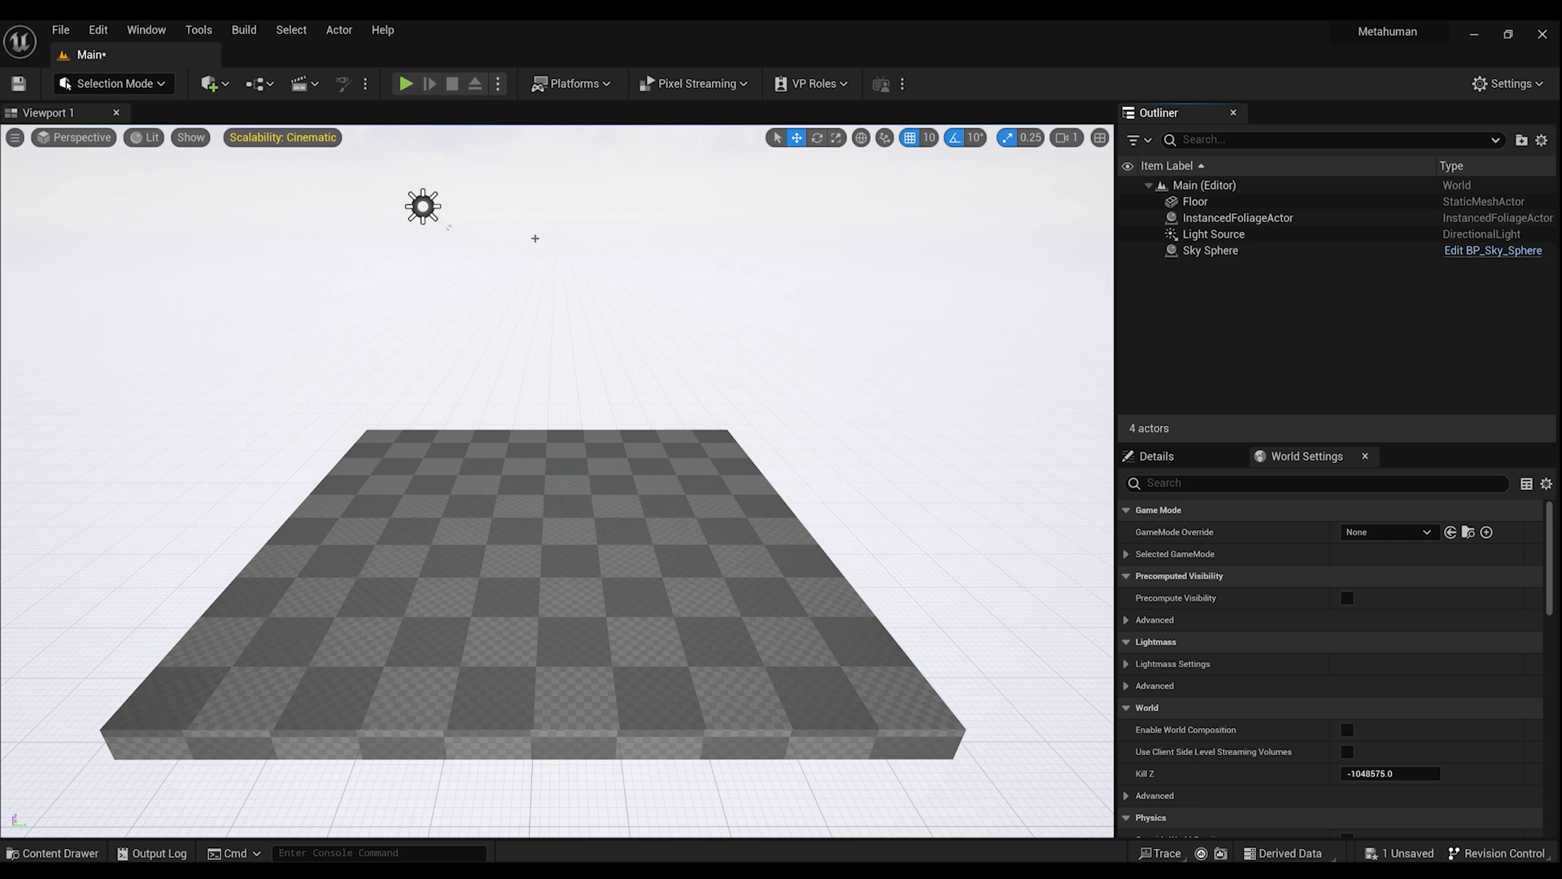
{"action": "left_click", "coordinate": [100, 29]}
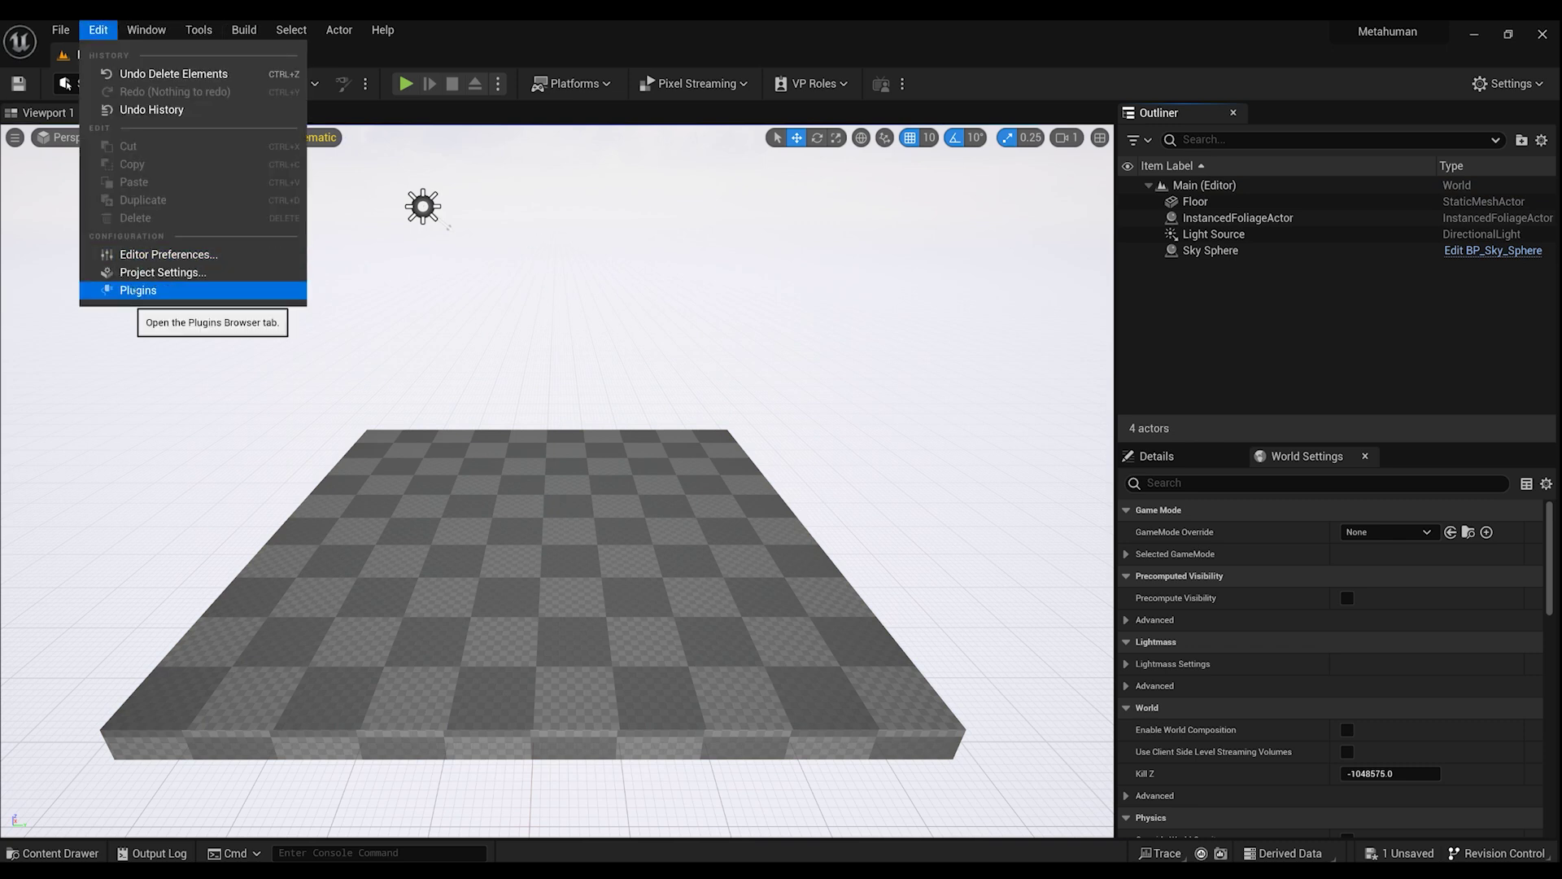
{"action": "left_click", "coordinate": [134, 291]}
{"action": "type", "text": "meta"}
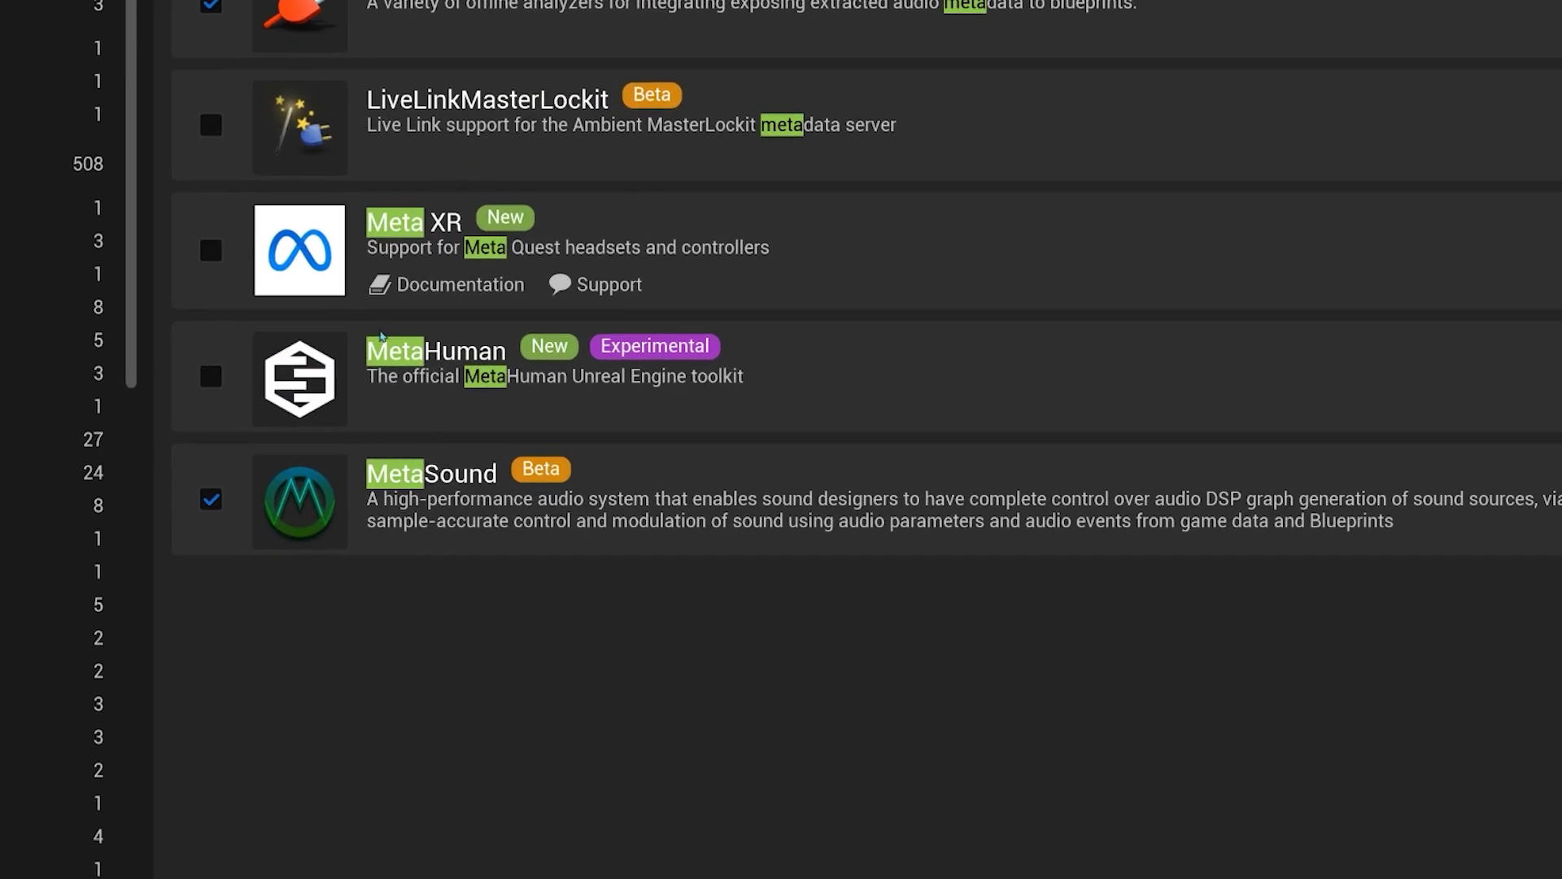
{"action": "left_click", "coordinate": [210, 376]}
{"action": "left_click", "coordinate": [1001, 516]}
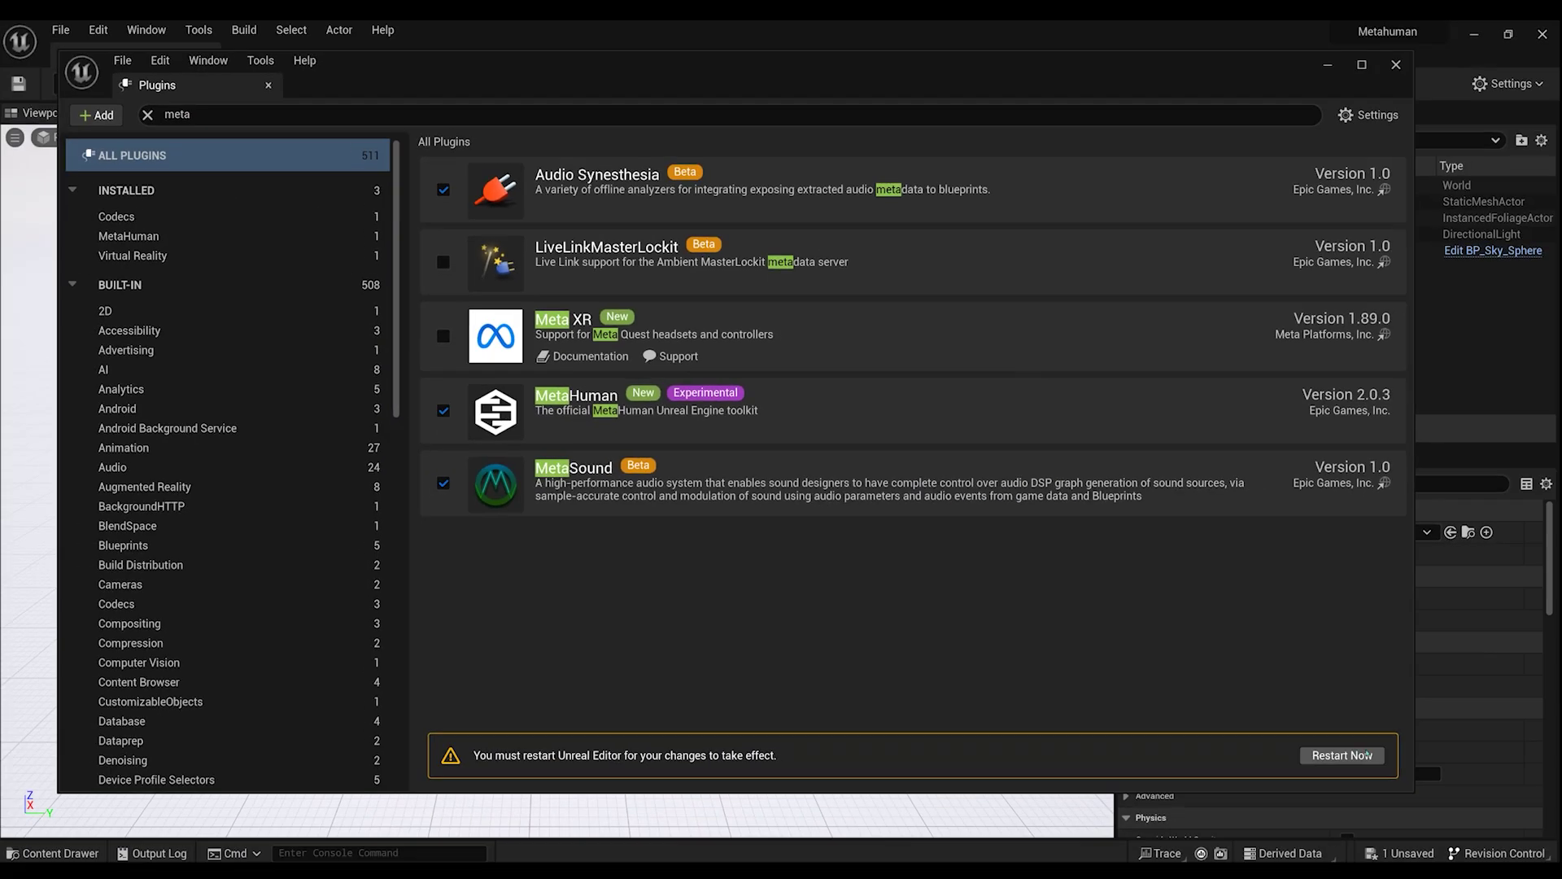
Replace the plugin search with 'usd' to find the USD Importer plugin.
{"action": "left_click", "coordinate": [554, 118]}
{"action": "key", "text": "ctrl+a"}
{"action": "key", "text": "BackSpace"}
{"action": "type", "text": "usd"}
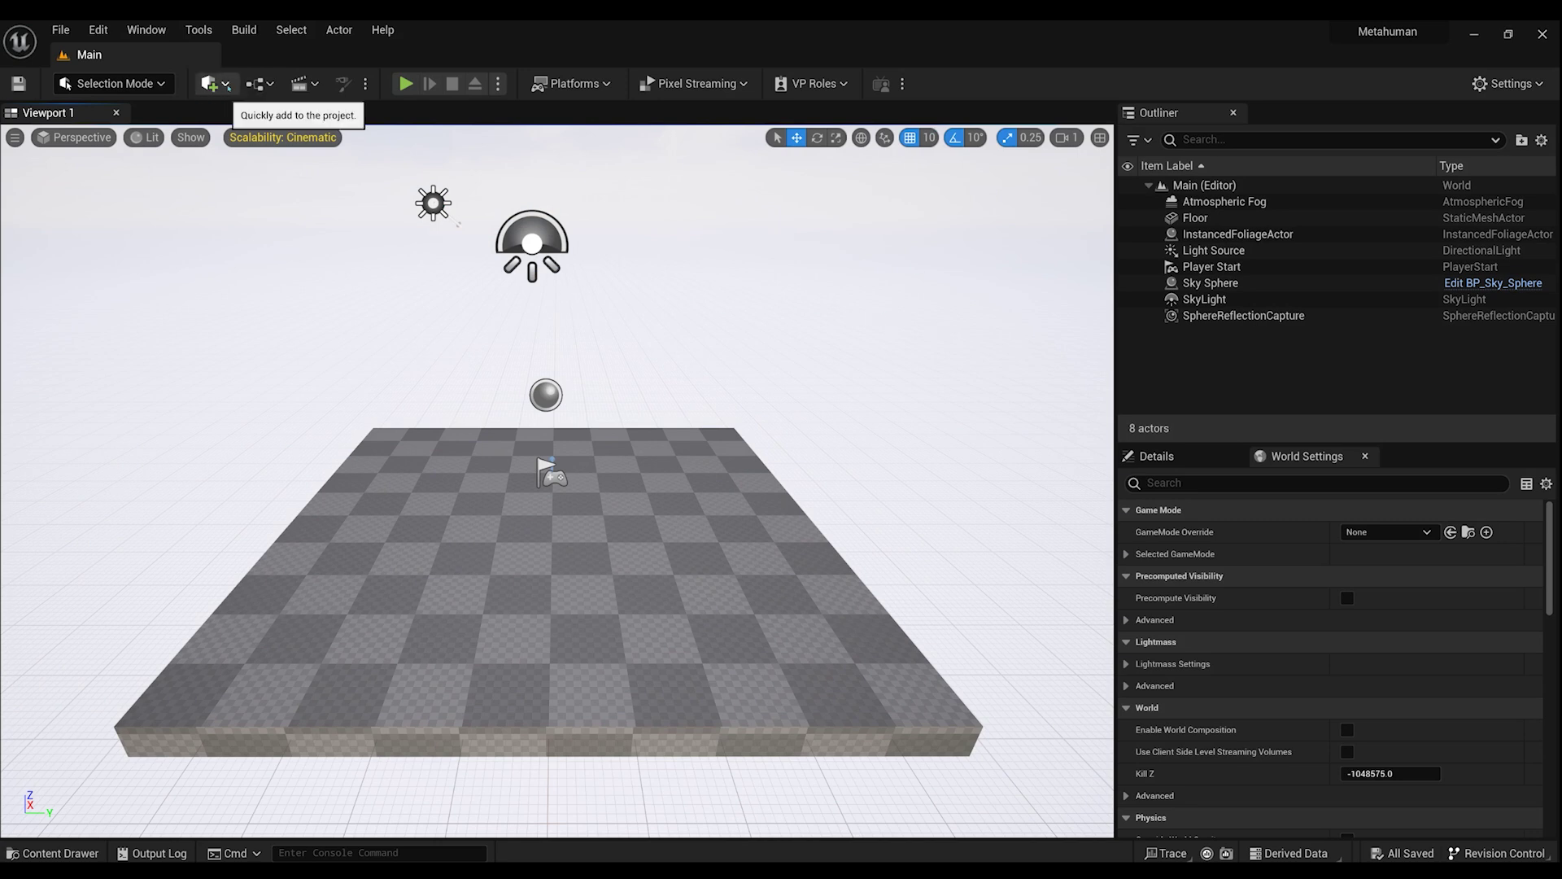
Add the locally downloaded Josh_airport MetaHuman from Quixel Bridge to the project.
{"action": "left_click", "coordinate": [210, 83]}
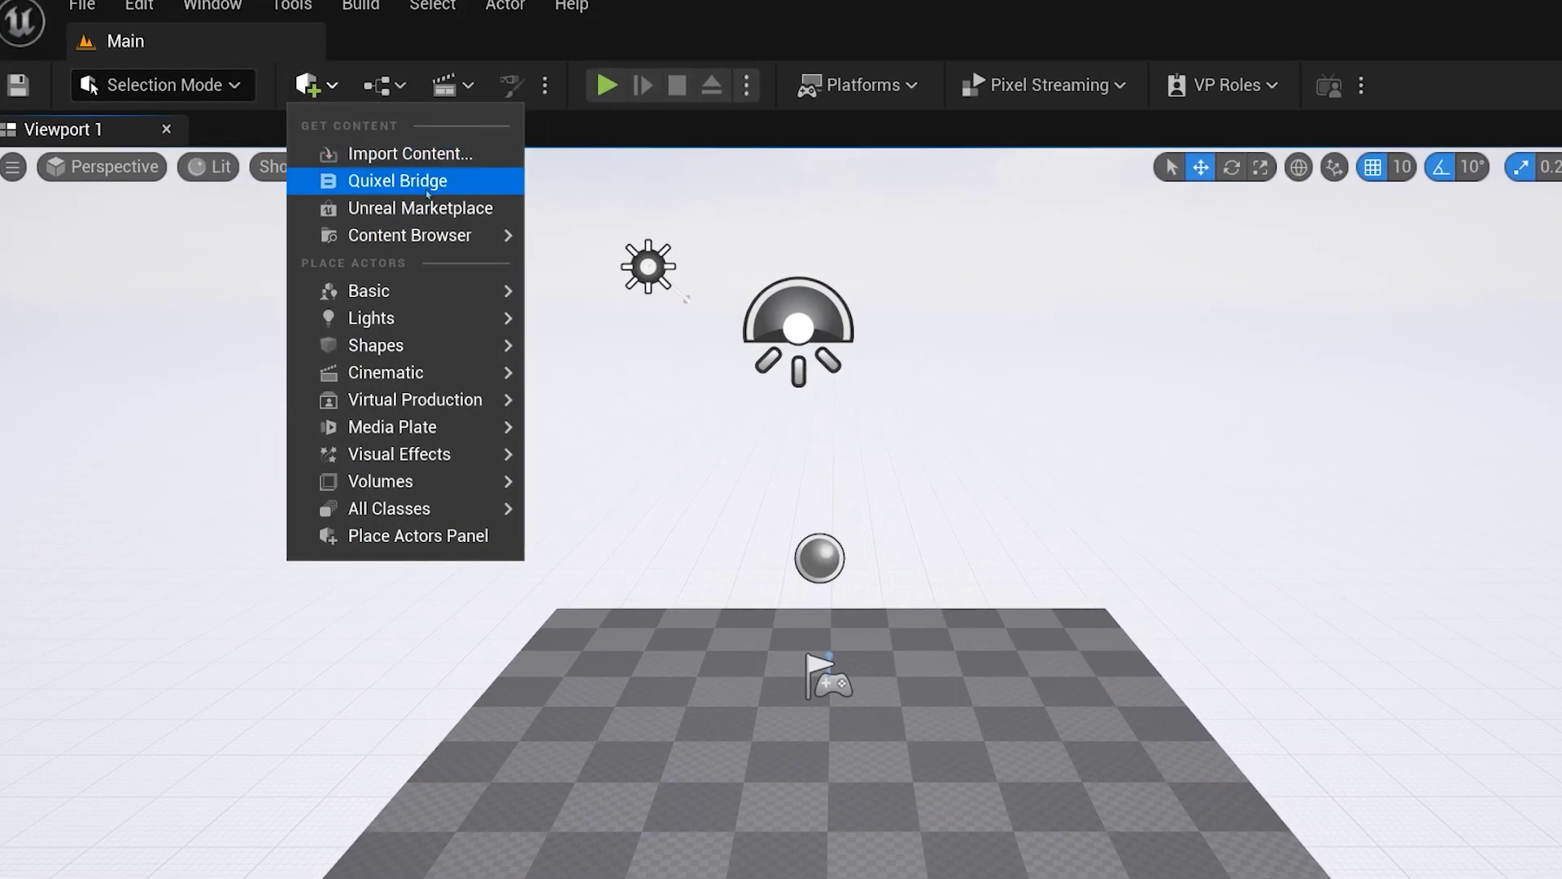
{"action": "left_click", "coordinate": [398, 181]}
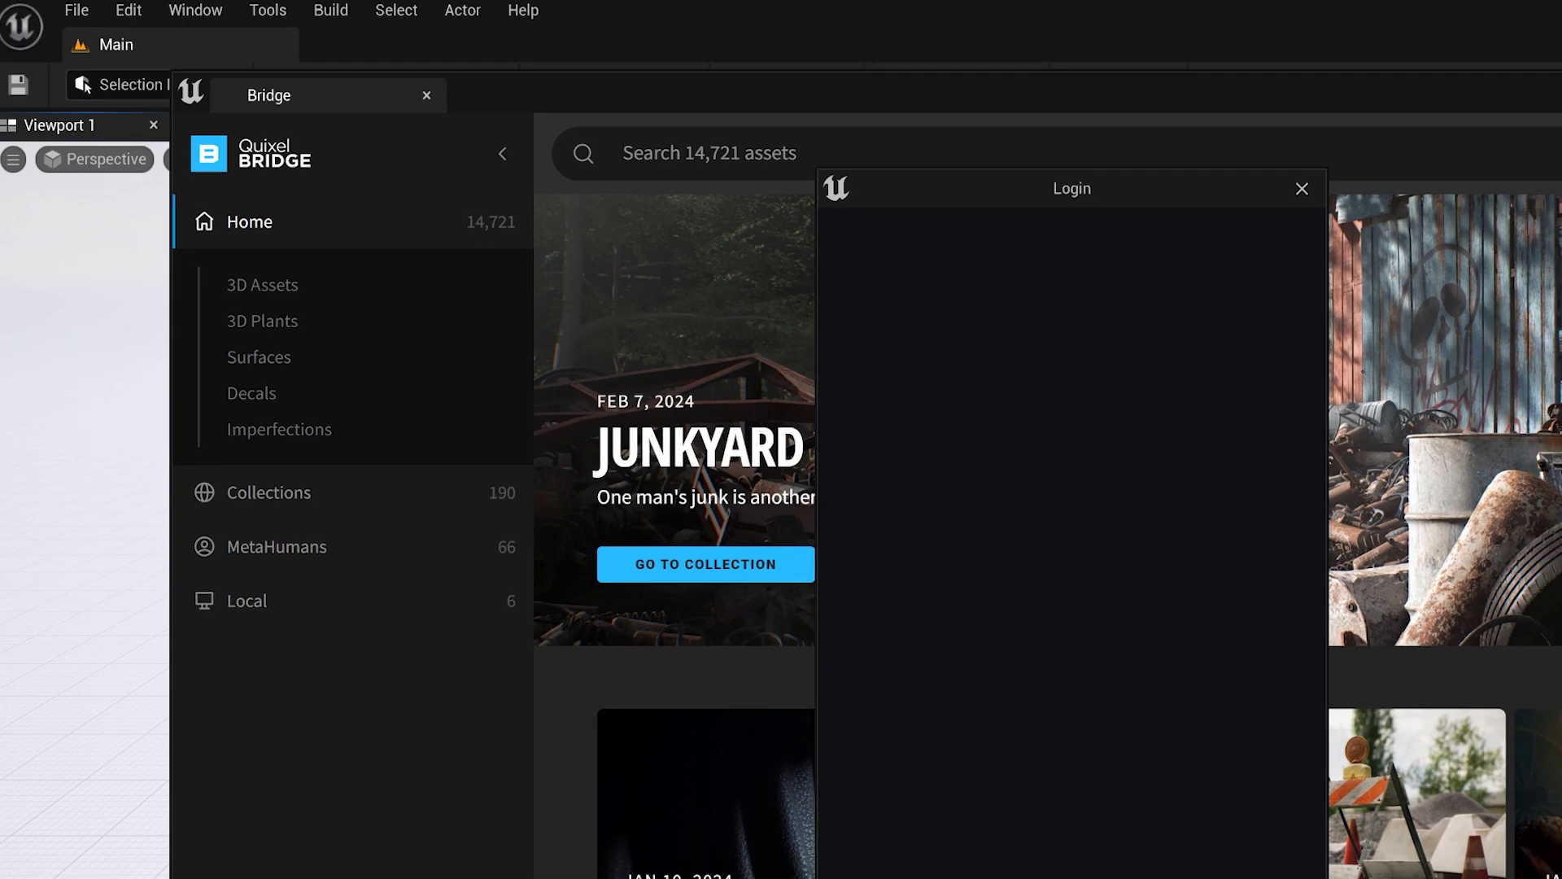
{"action": "scroll", "coordinate": [778, 489], "scroll_direction": "down", "scroll_amount": 5}
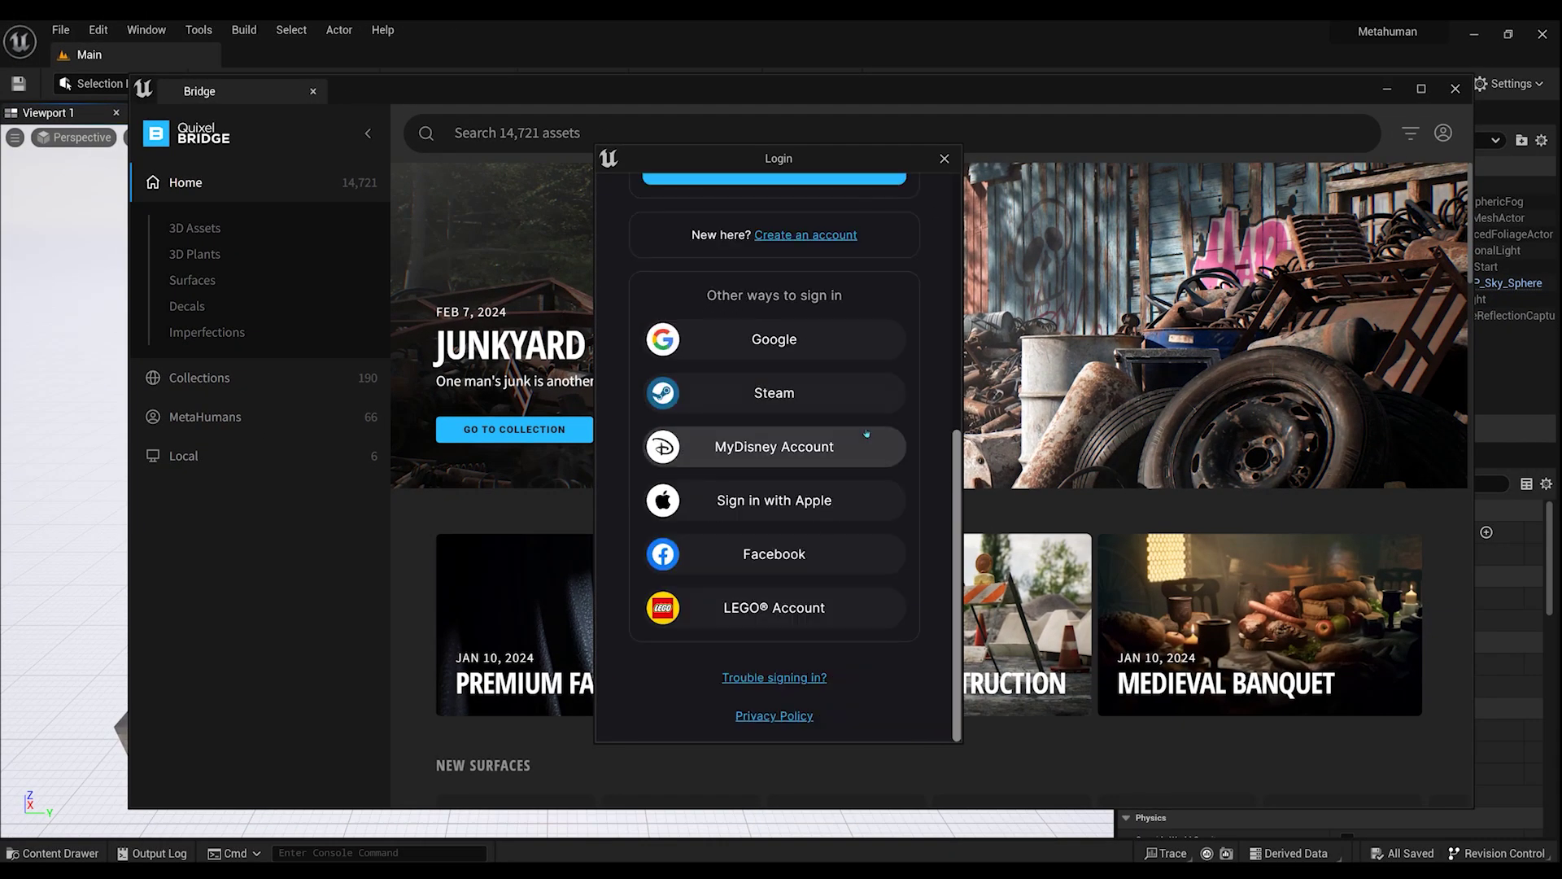
{"action": "left_click", "coordinate": [950, 158]}
{"action": "left_click", "coordinate": [238, 396]}
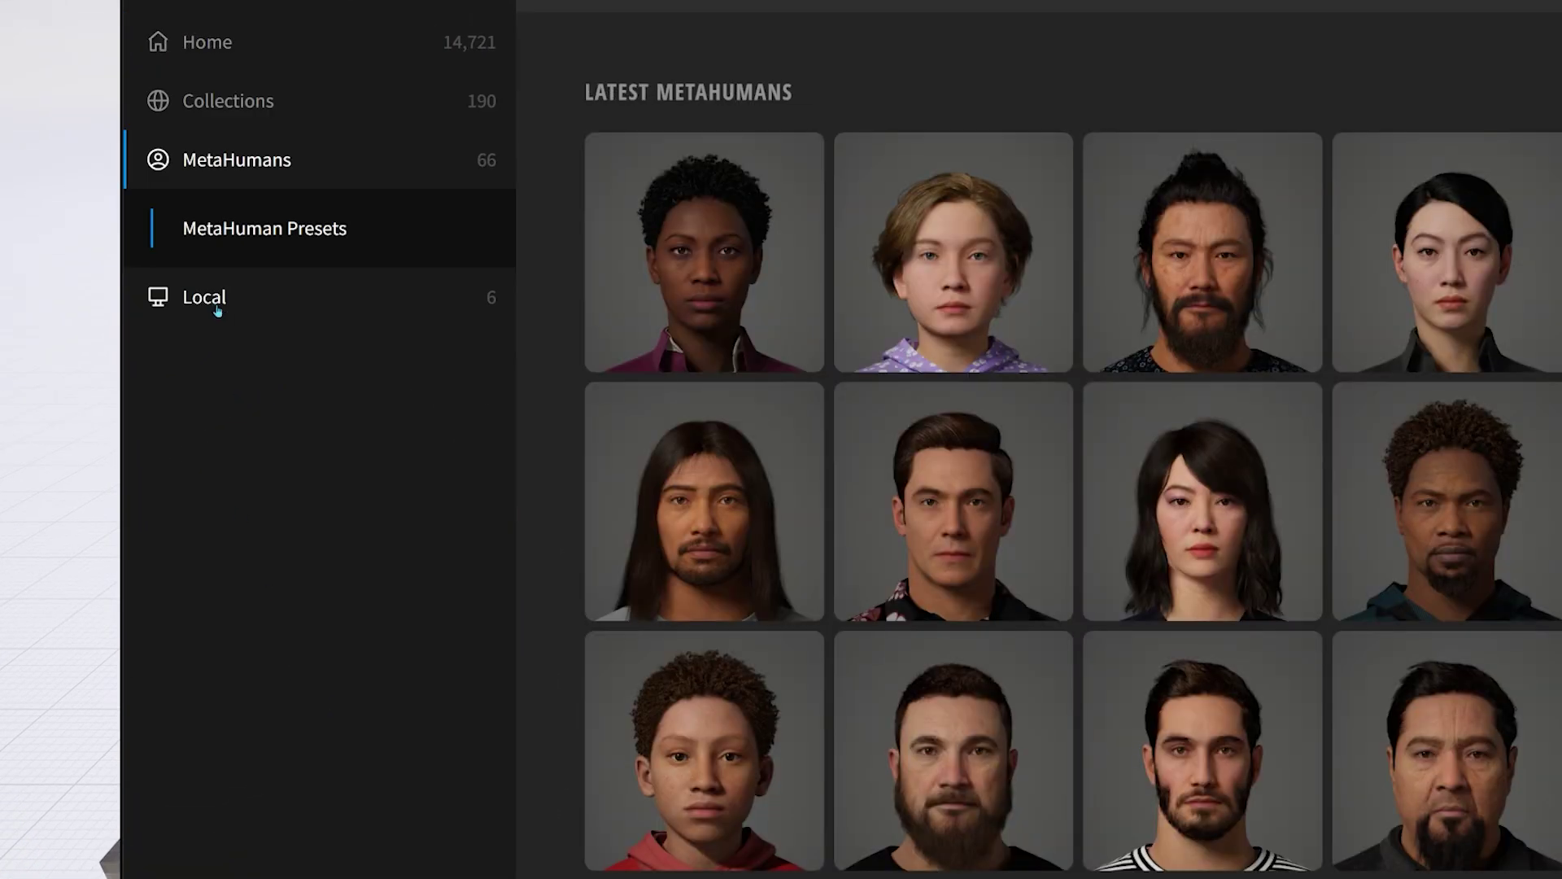
{"action": "left_click", "coordinate": [208, 300]}
{"action": "left_click", "coordinate": [210, 330]}
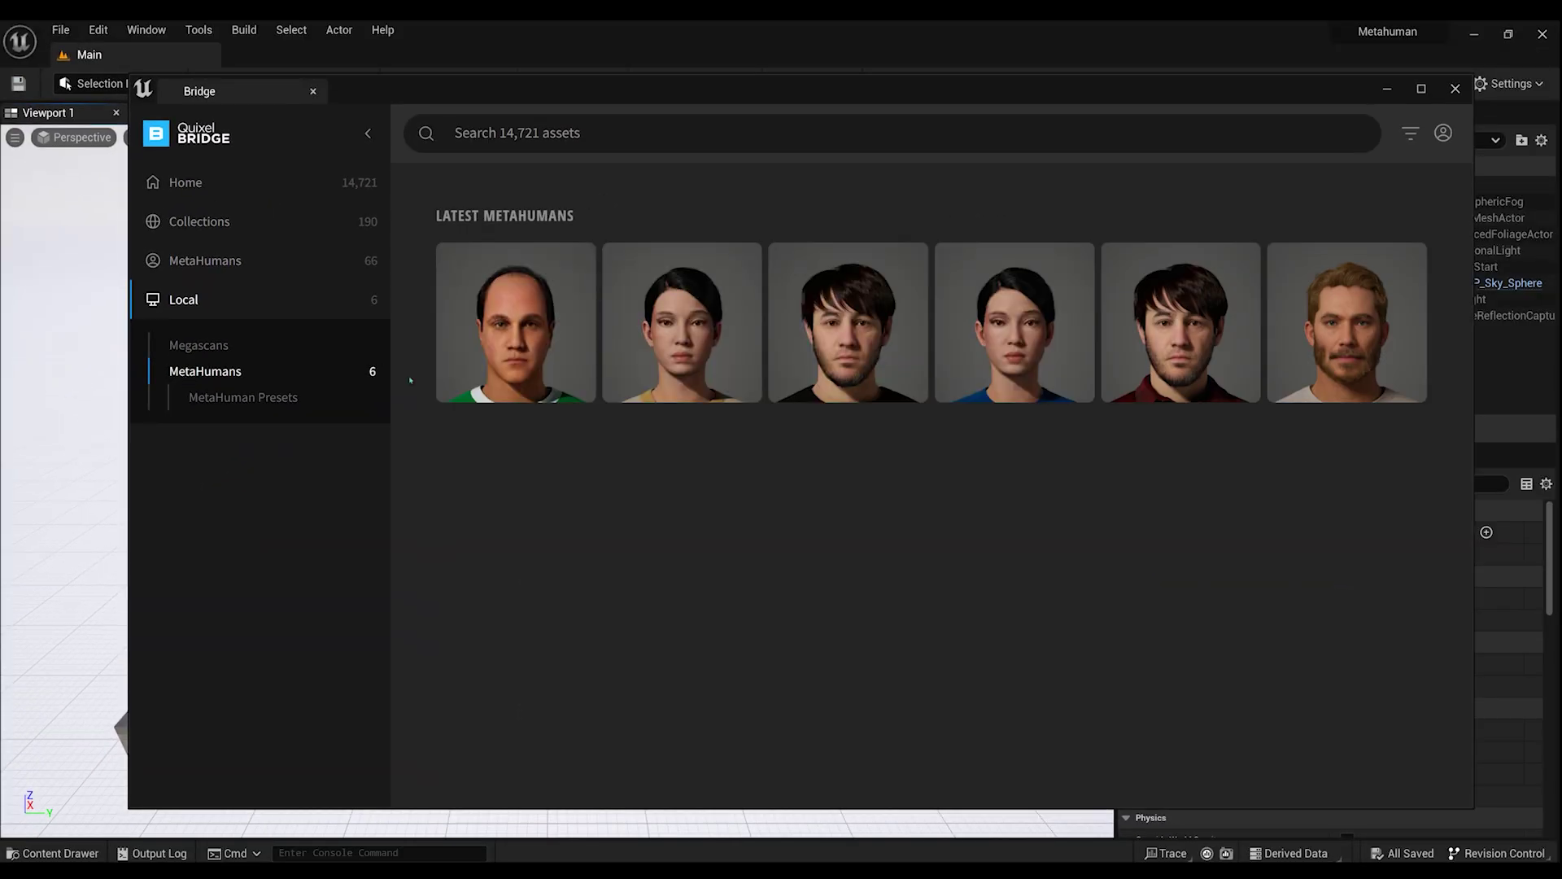
{"action": "left_click", "coordinate": [904, 357]}
{"action": "left_click", "coordinate": [1423, 769]}
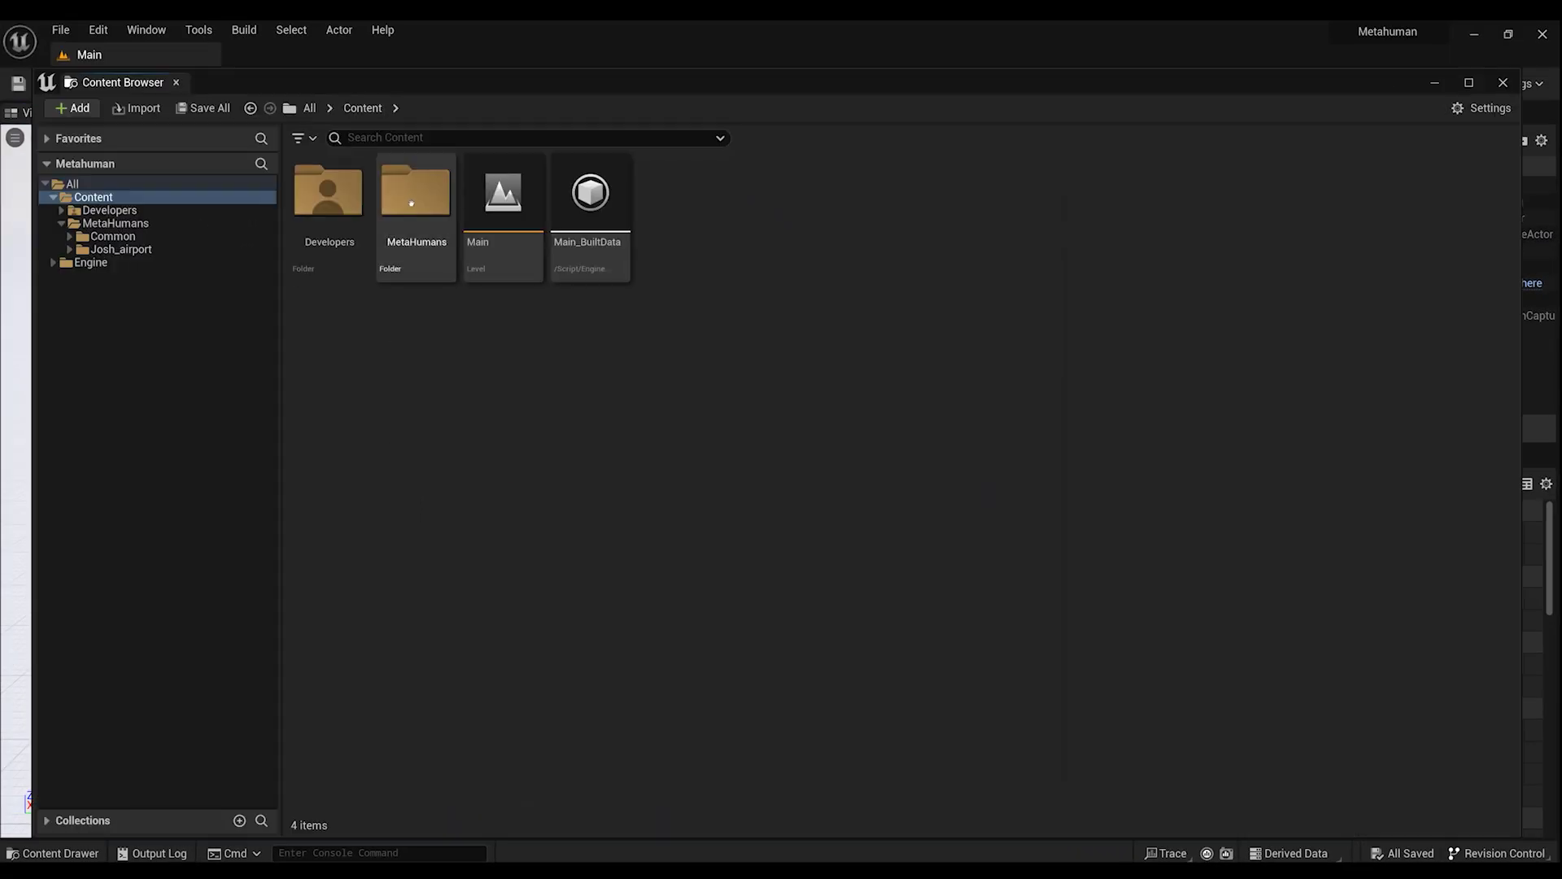
Open BP_Josh_airport and check that its LODSync component has Num LODs set to 1.
{"action": "double_click", "coordinate": [414, 195]}
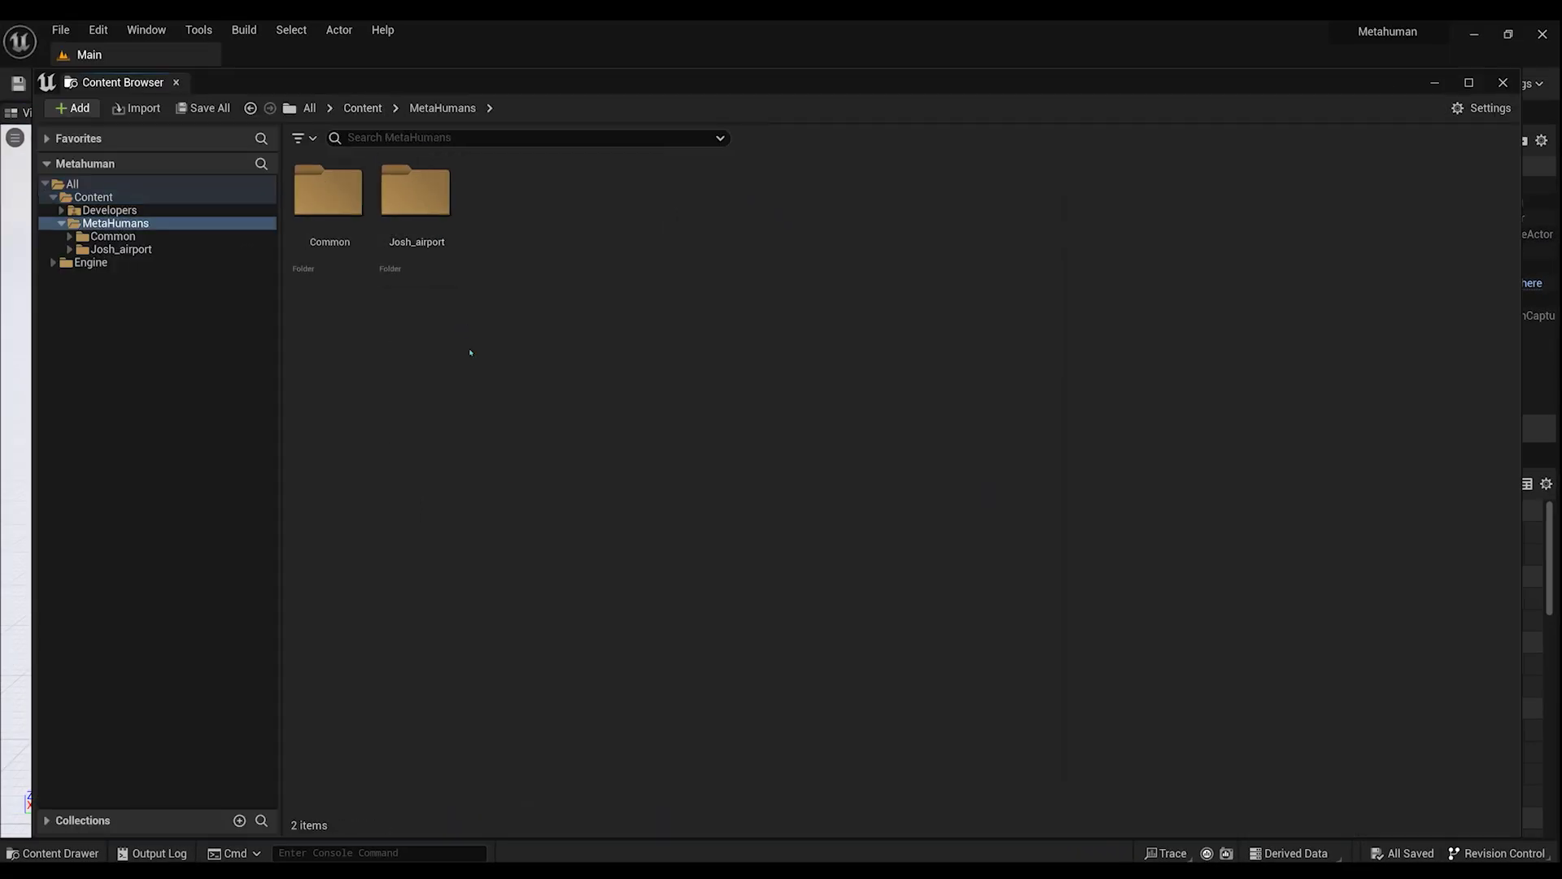
{"action": "double_click", "coordinate": [423, 203]}
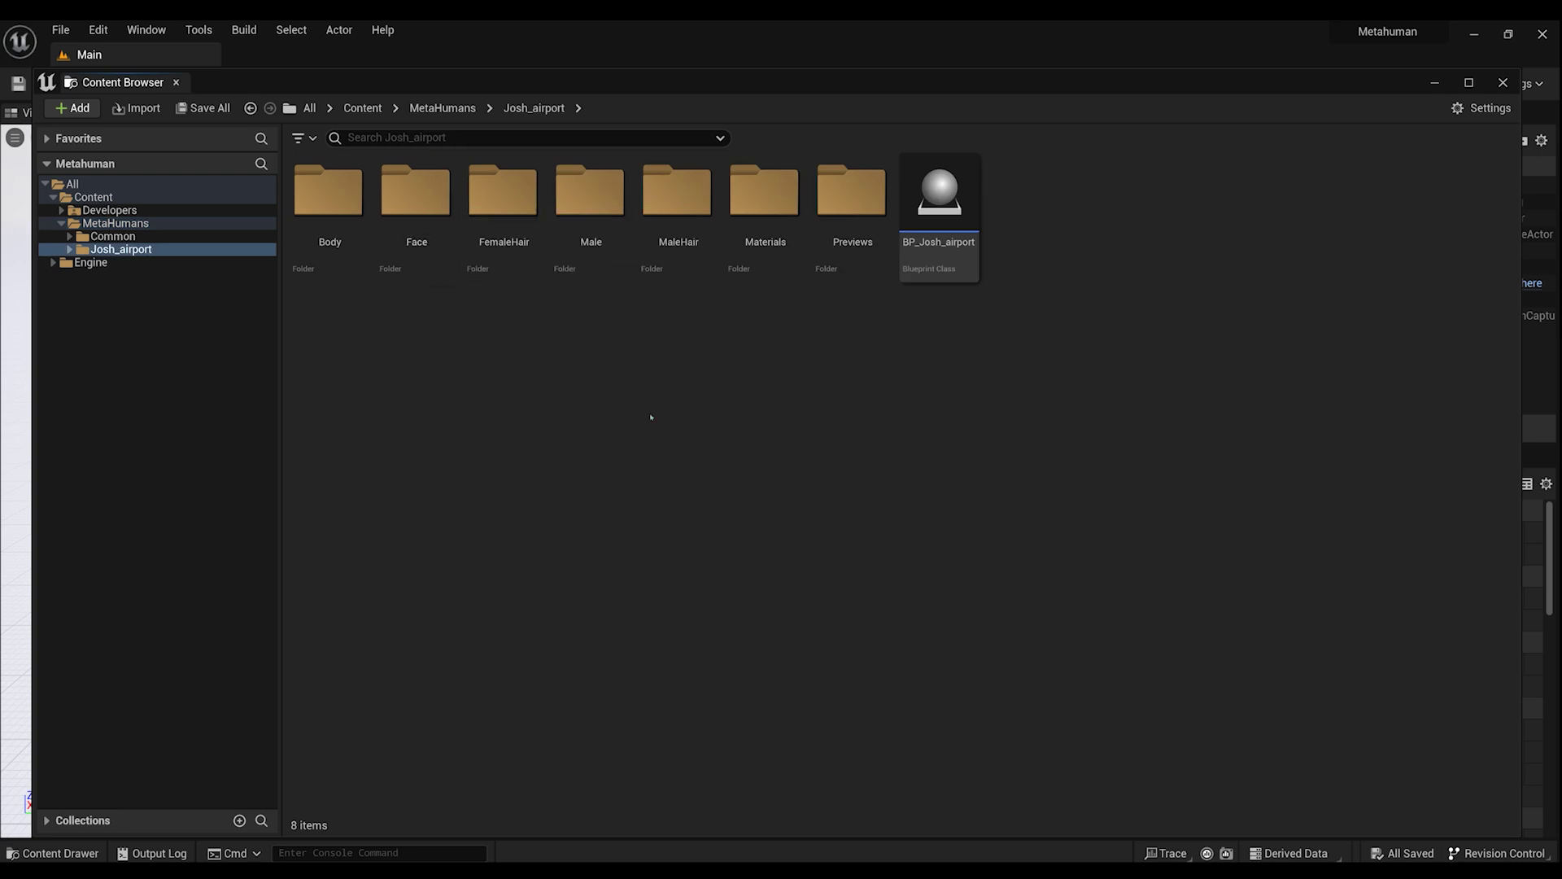
{"action": "double_click", "coordinate": [938, 191]}
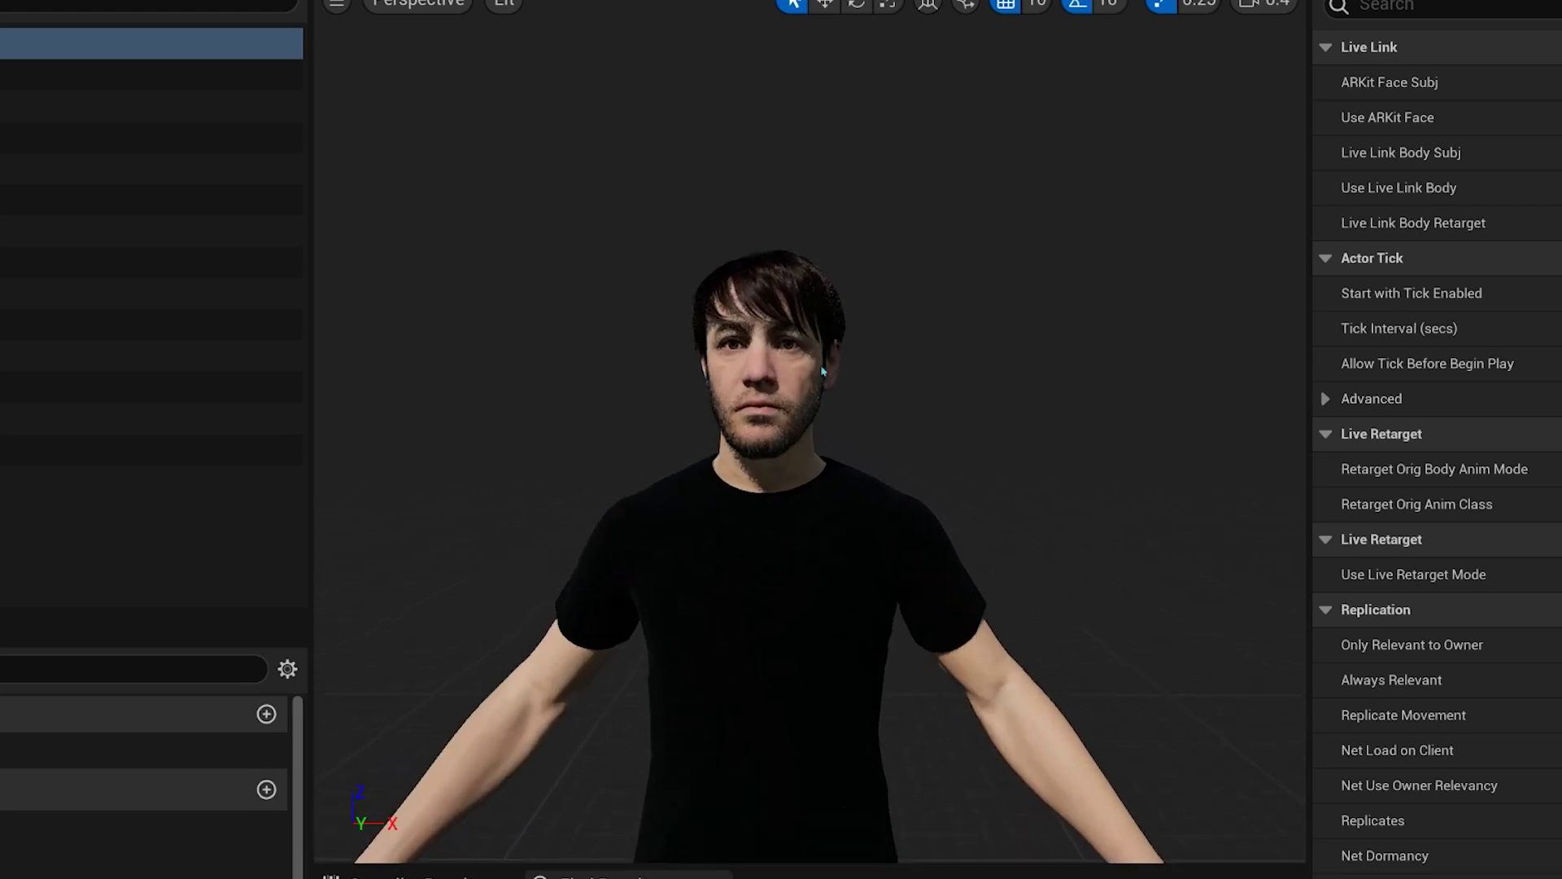
{"action": "left_click", "coordinate": [203, 457]}
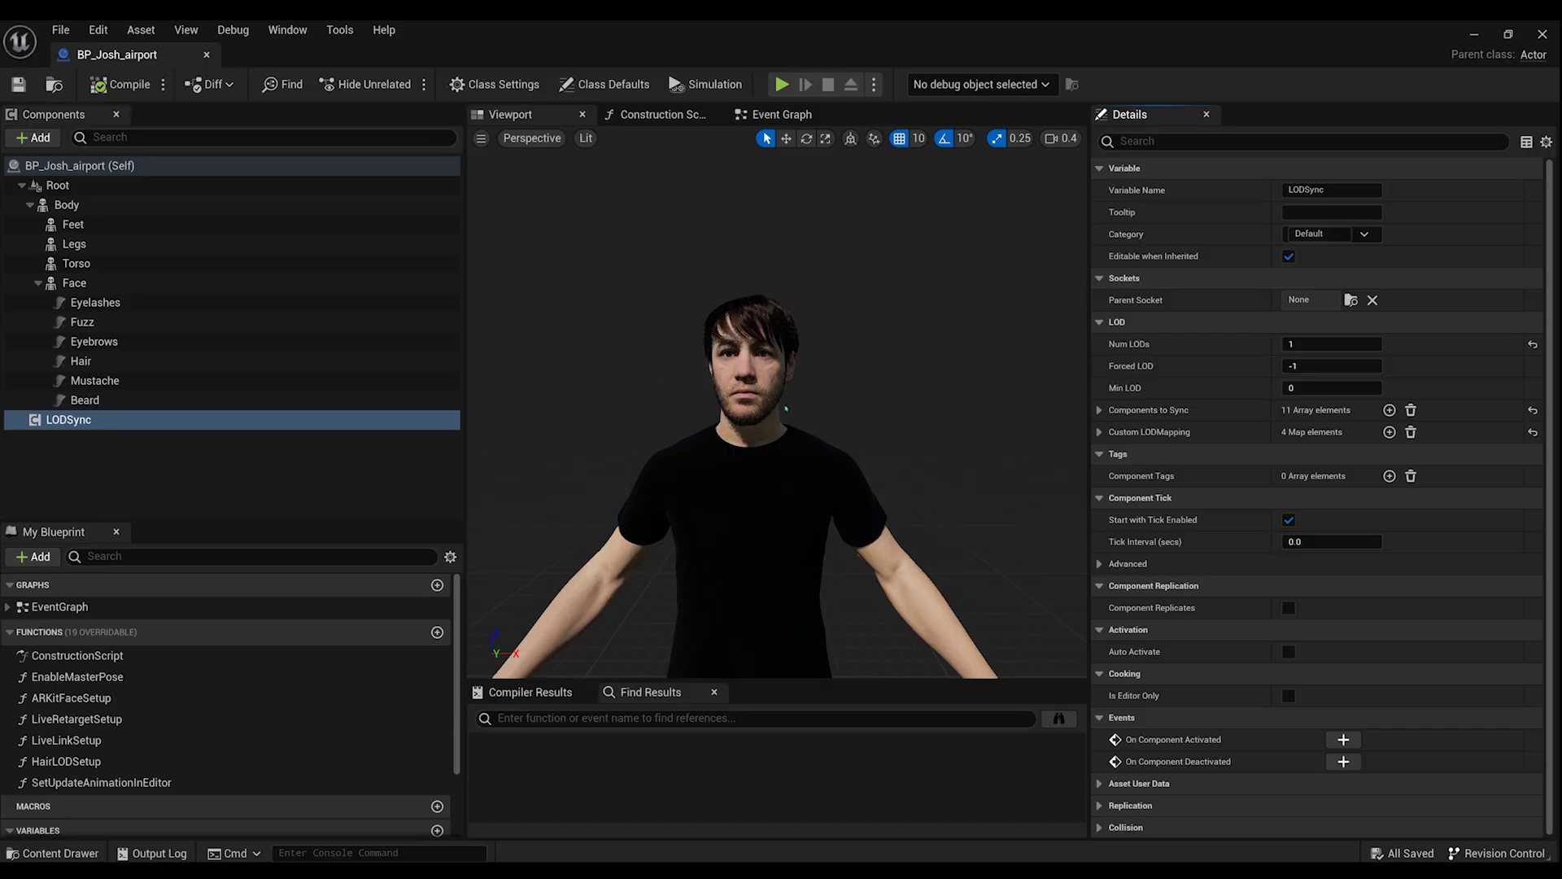
{"action": "scroll", "coordinate": [786, 407], "scroll_direction": "down", "scroll_amount": 5}
{"action": "scroll", "coordinate": [786, 407], "scroll_direction": "up", "scroll_amount": 6}
Create a new folder in the project Content for the animations.
{"action": "scroll", "coordinate": [786, 407], "scroll_direction": "down", "scroll_amount": 6}
{"action": "scroll", "coordinate": [786, 407], "scroll_direction": "up", "scroll_amount": 7}
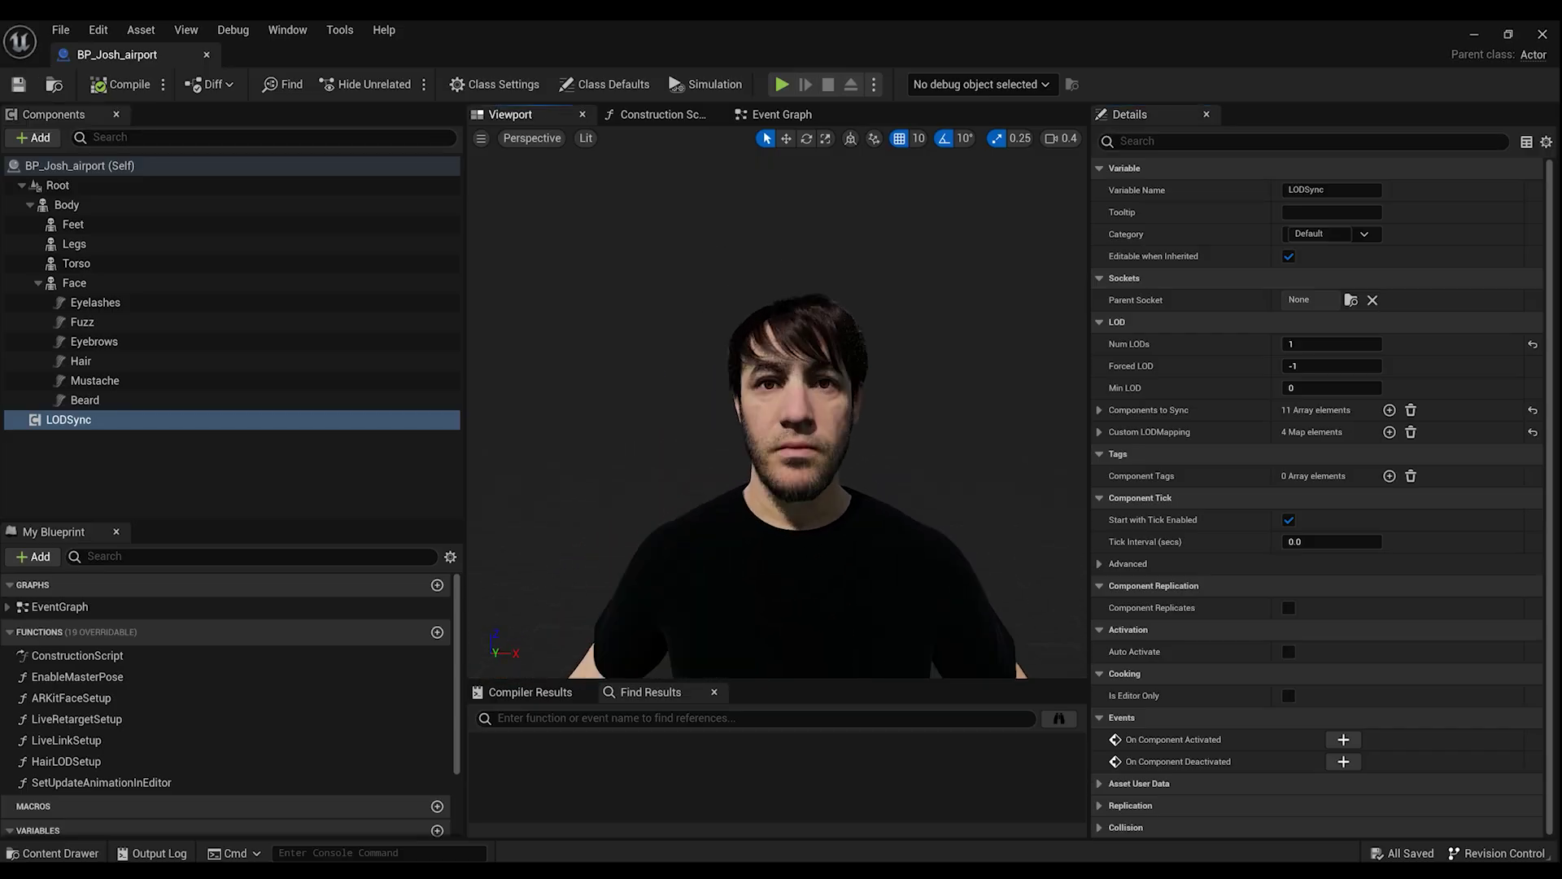
{"action": "scroll", "coordinate": [786, 407], "scroll_direction": "down", "scroll_amount": 5}
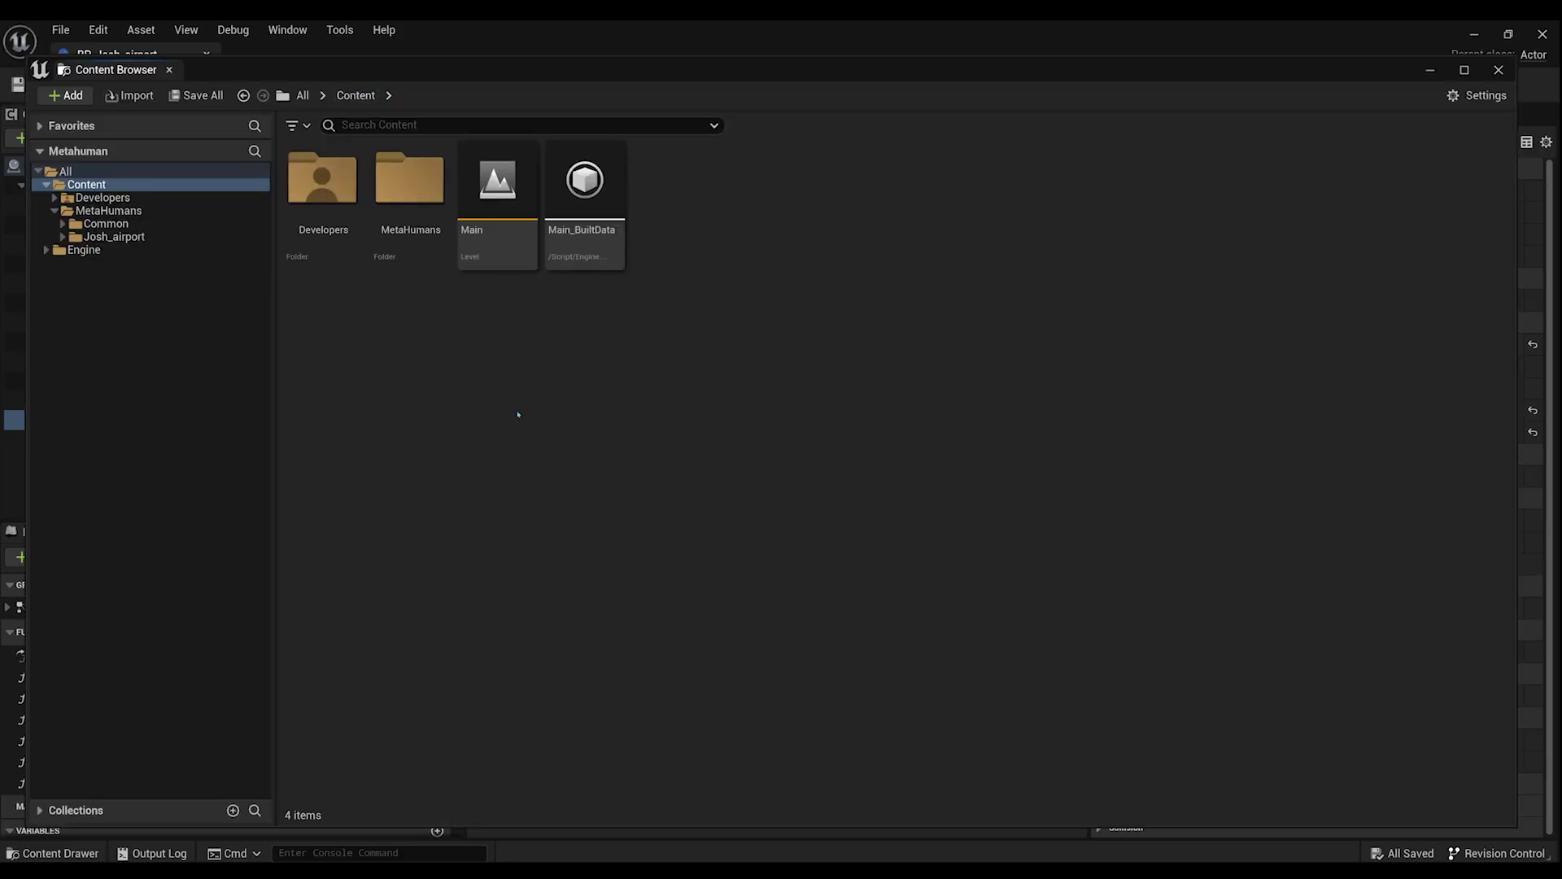
{"action": "right_click", "coordinate": [516, 412]}
{"action": "left_click", "coordinate": [583, 295]}
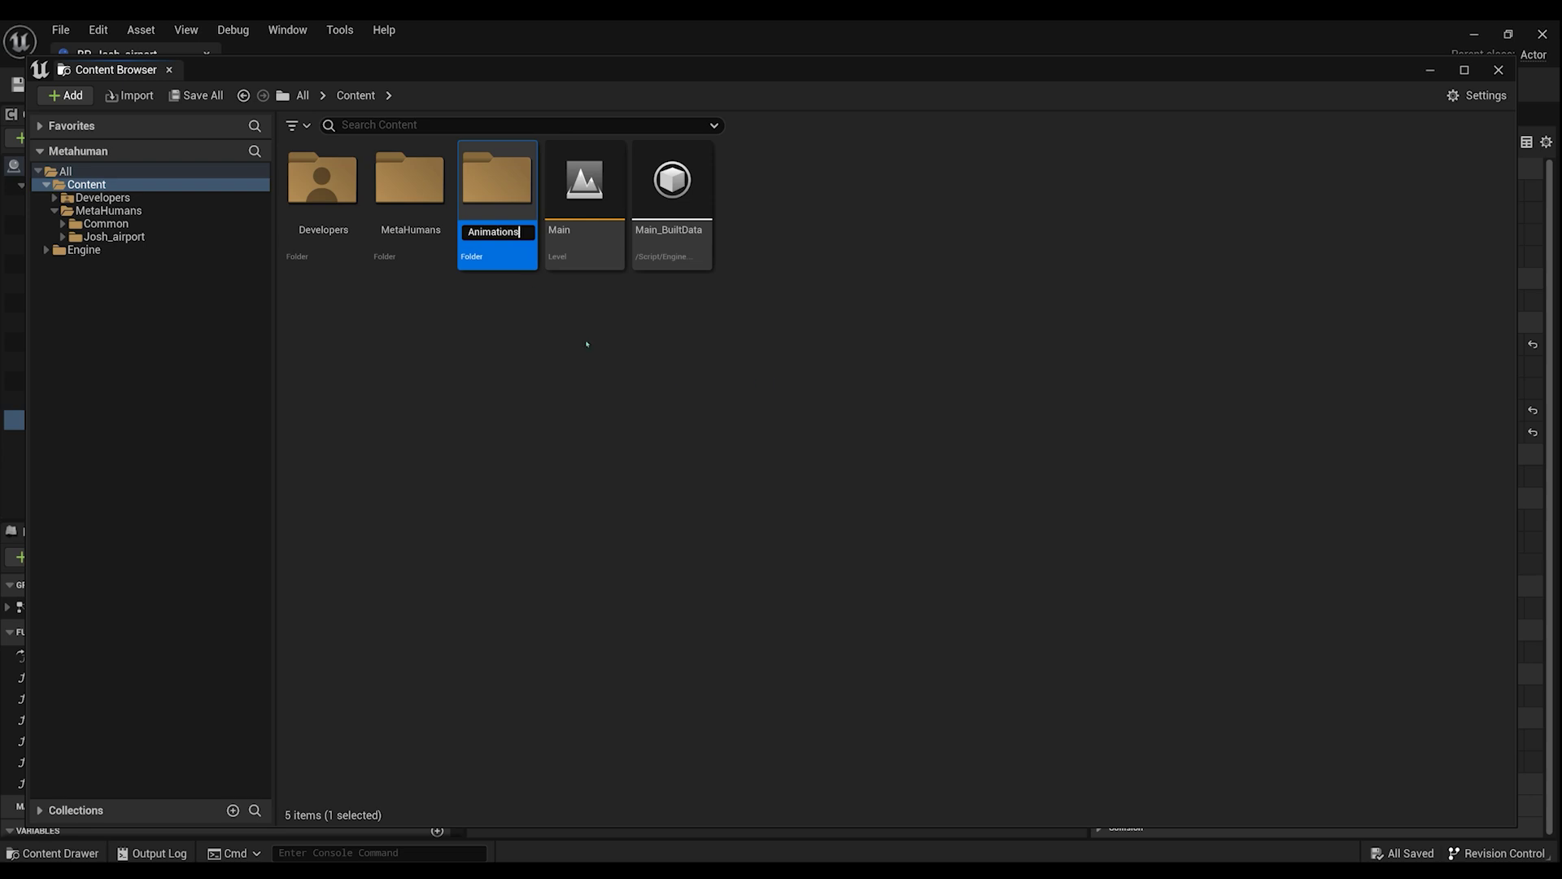
Name the folder Animations and import Actor 1.usda into it with Meters Per Unit 0.01, Z up.
{"action": "key", "text": "Return"}
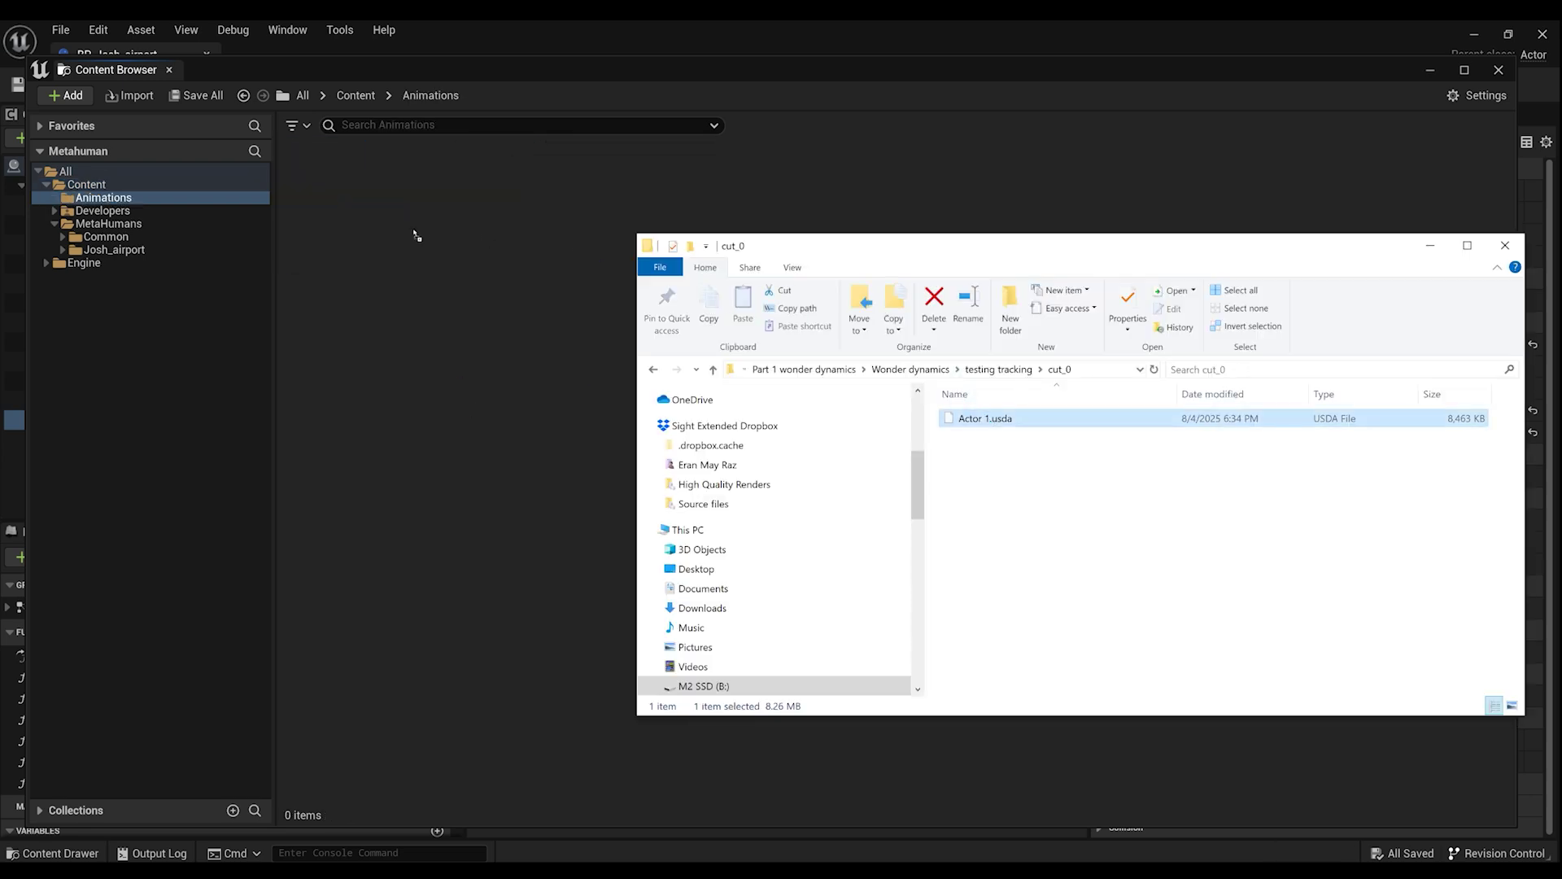
{"action": "left_click", "coordinate": [1428, 245]}
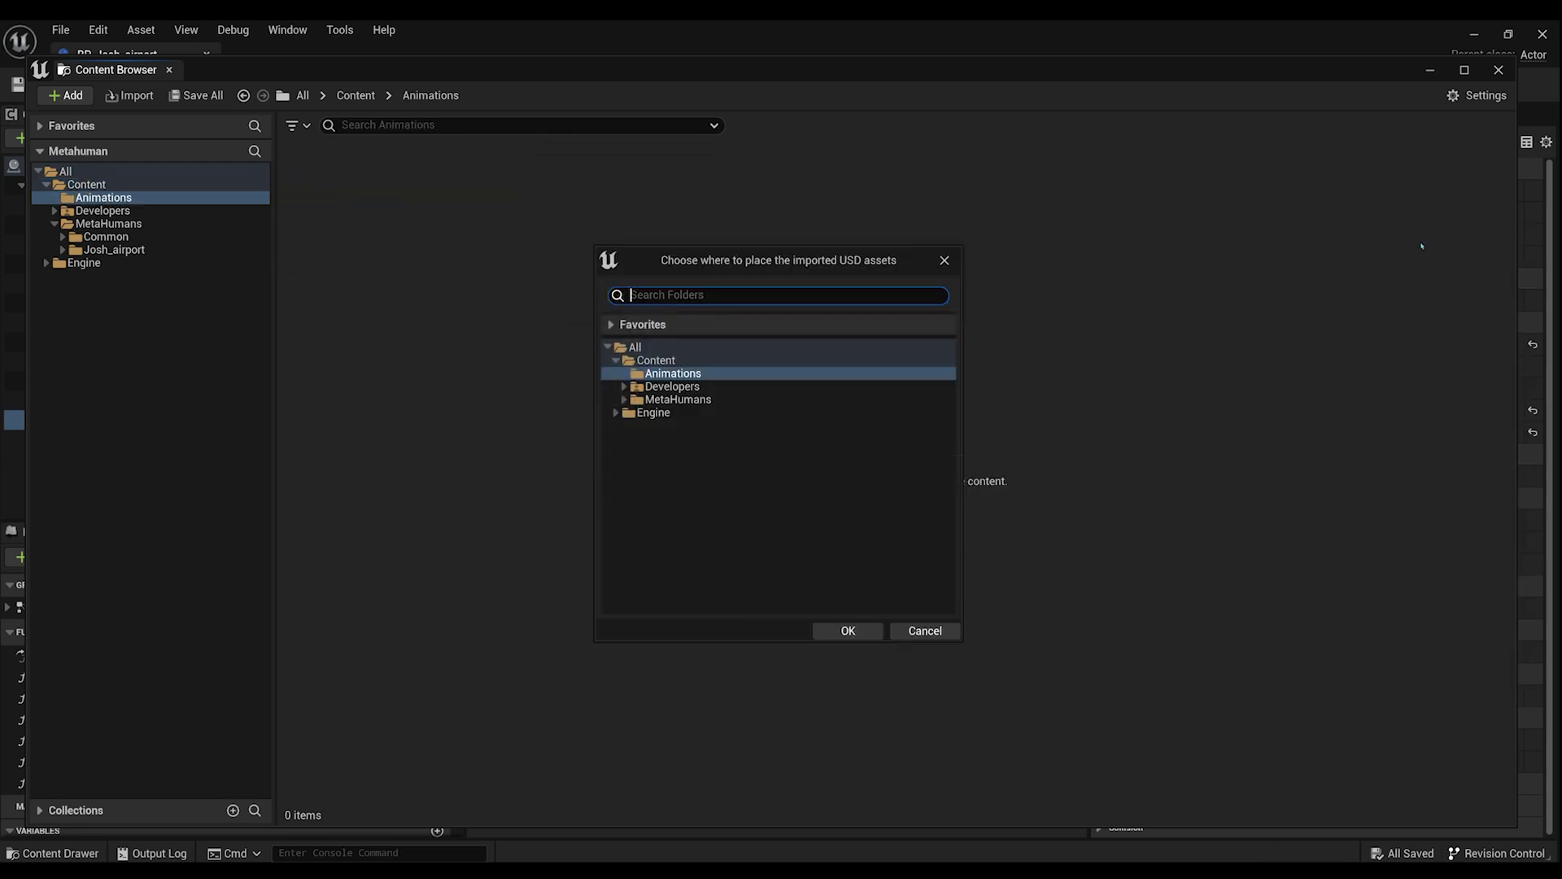
{"action": "left_click", "coordinate": [678, 376]}
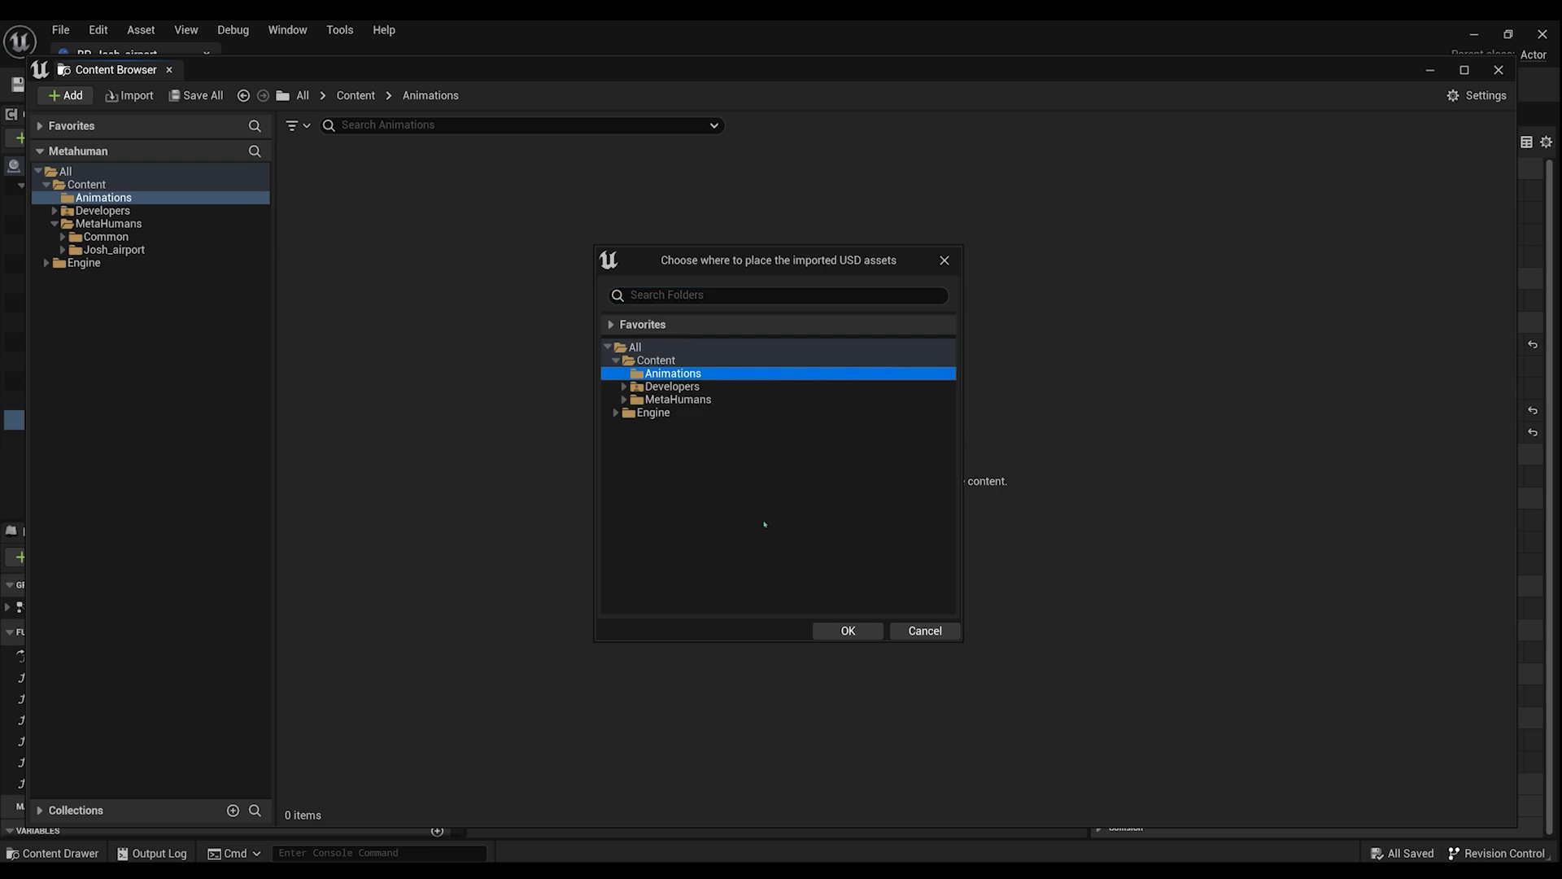
{"action": "left_click", "coordinate": [849, 631]}
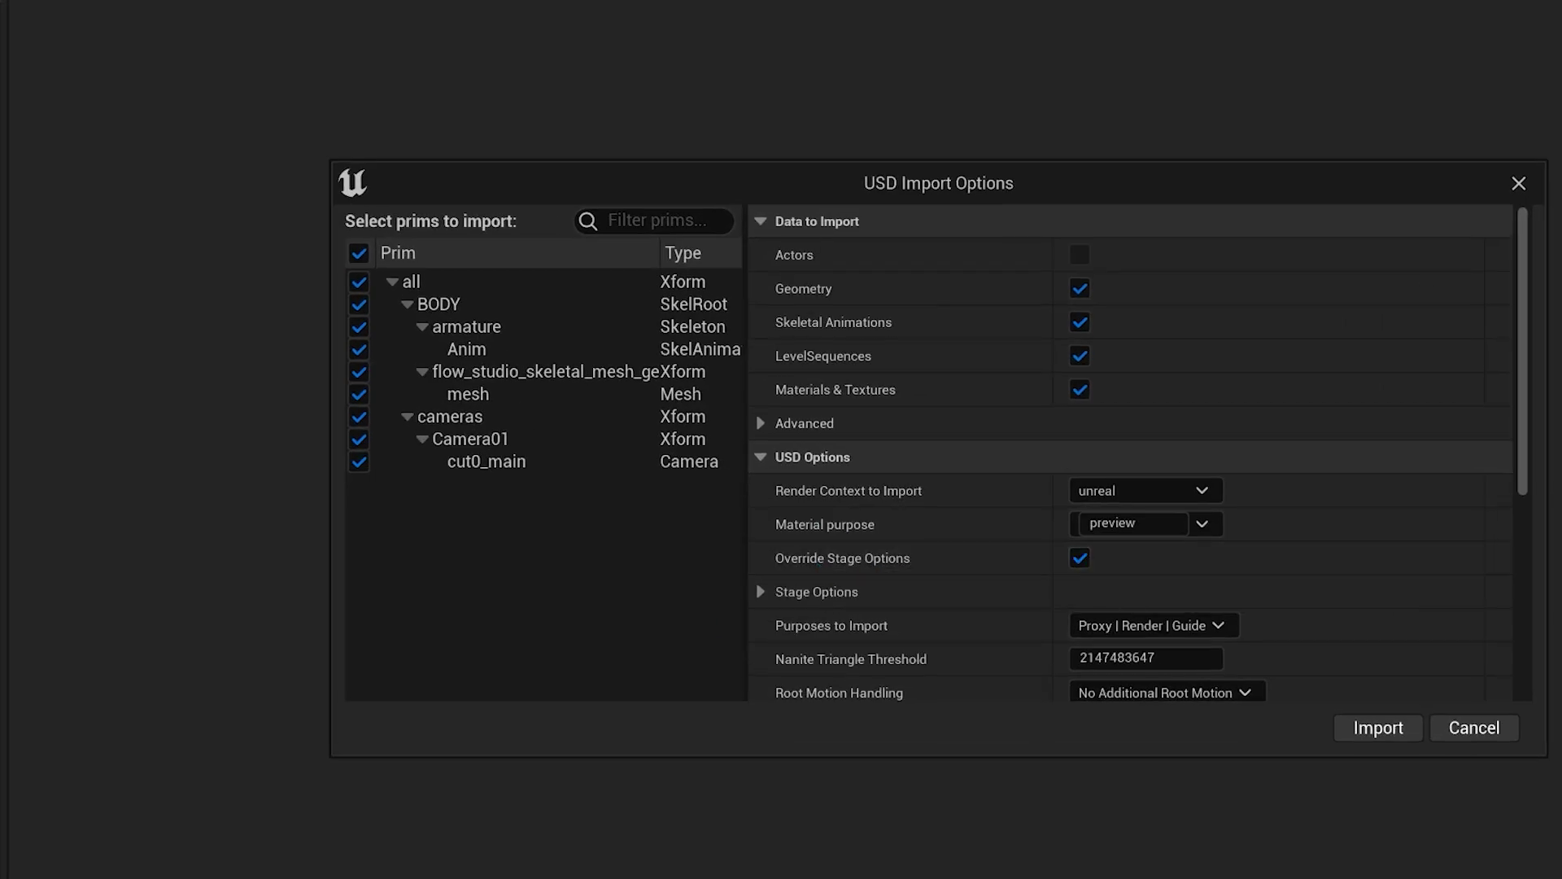
{"action": "left_click", "coordinate": [1095, 592]}
{"action": "scroll", "coordinate": [1529, 395], "scroll_direction": "down", "scroll_amount": 4}
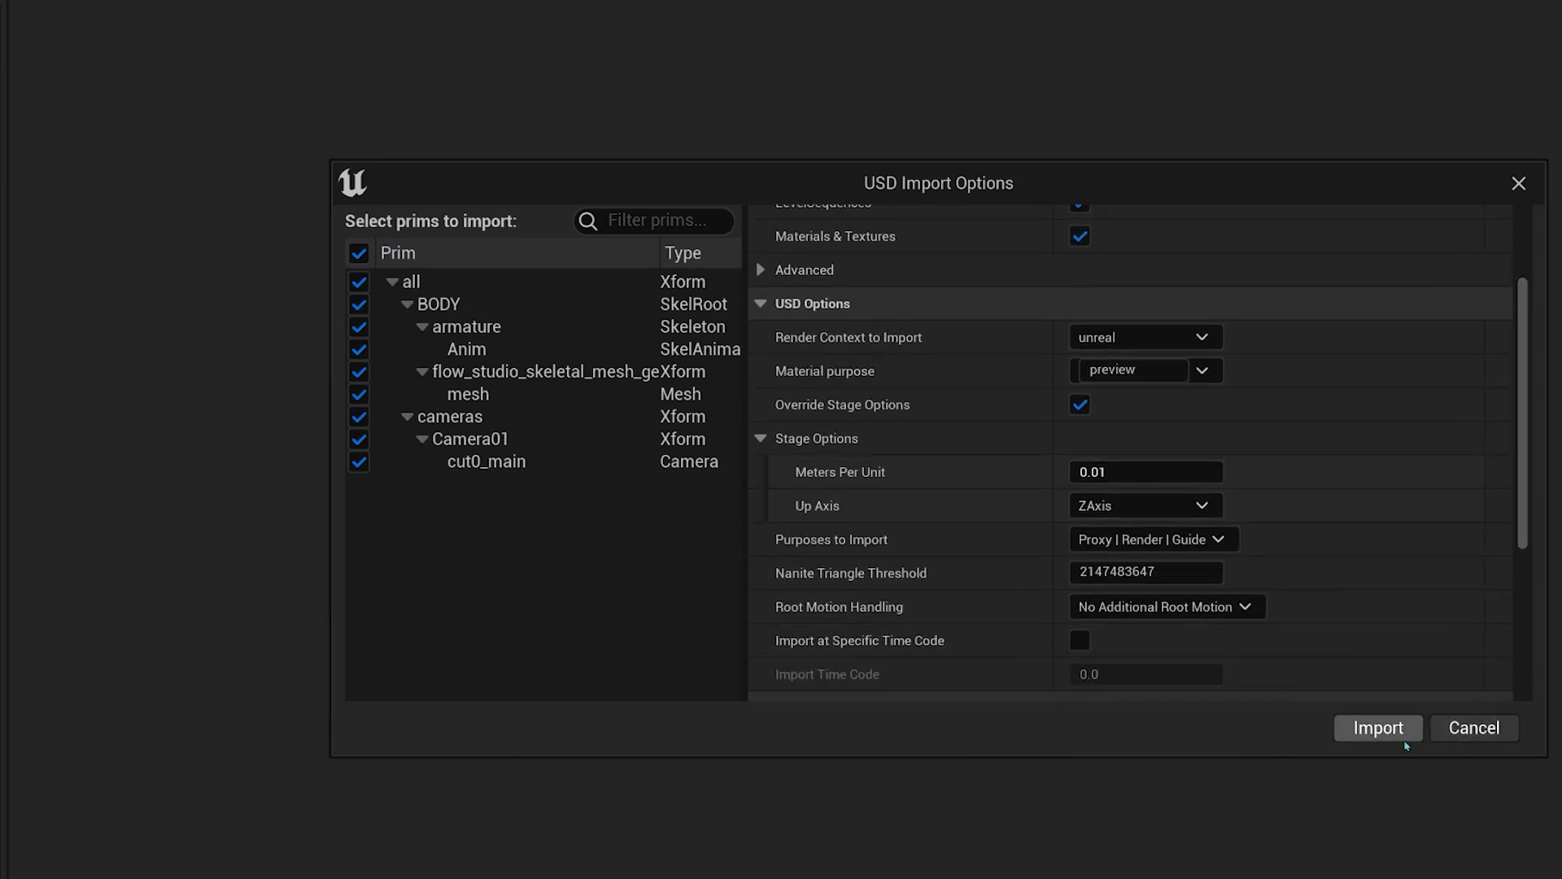
{"action": "left_click", "coordinate": [1378, 727]}
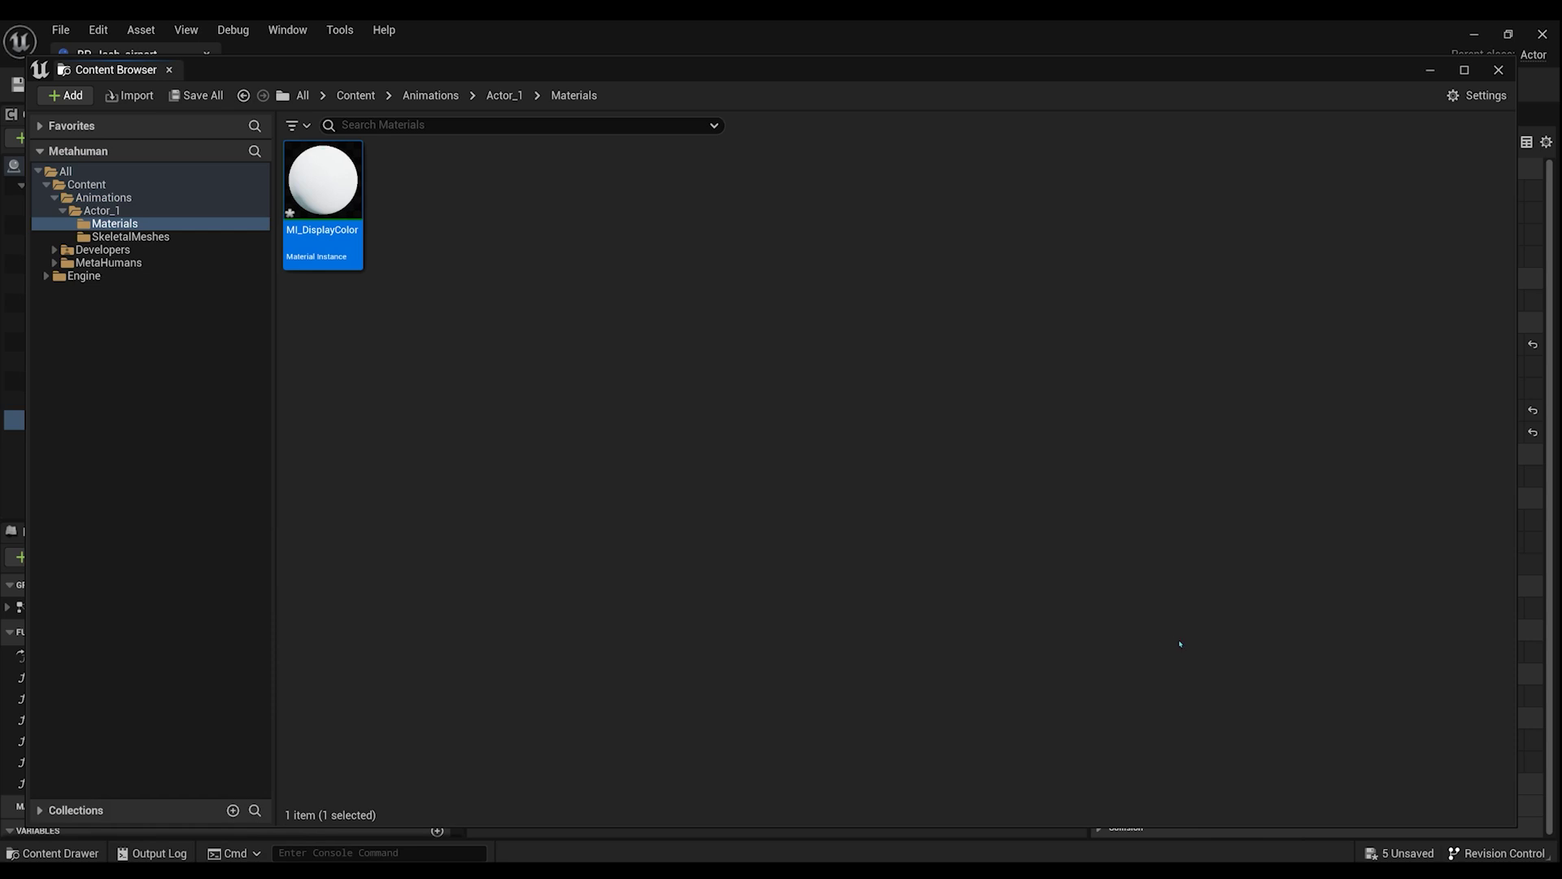
Open AS_Anim and set its Preview Mesh to m_med_nrw_body, allowing incompatible skeletons.
{"action": "left_click", "coordinate": [503, 97]}
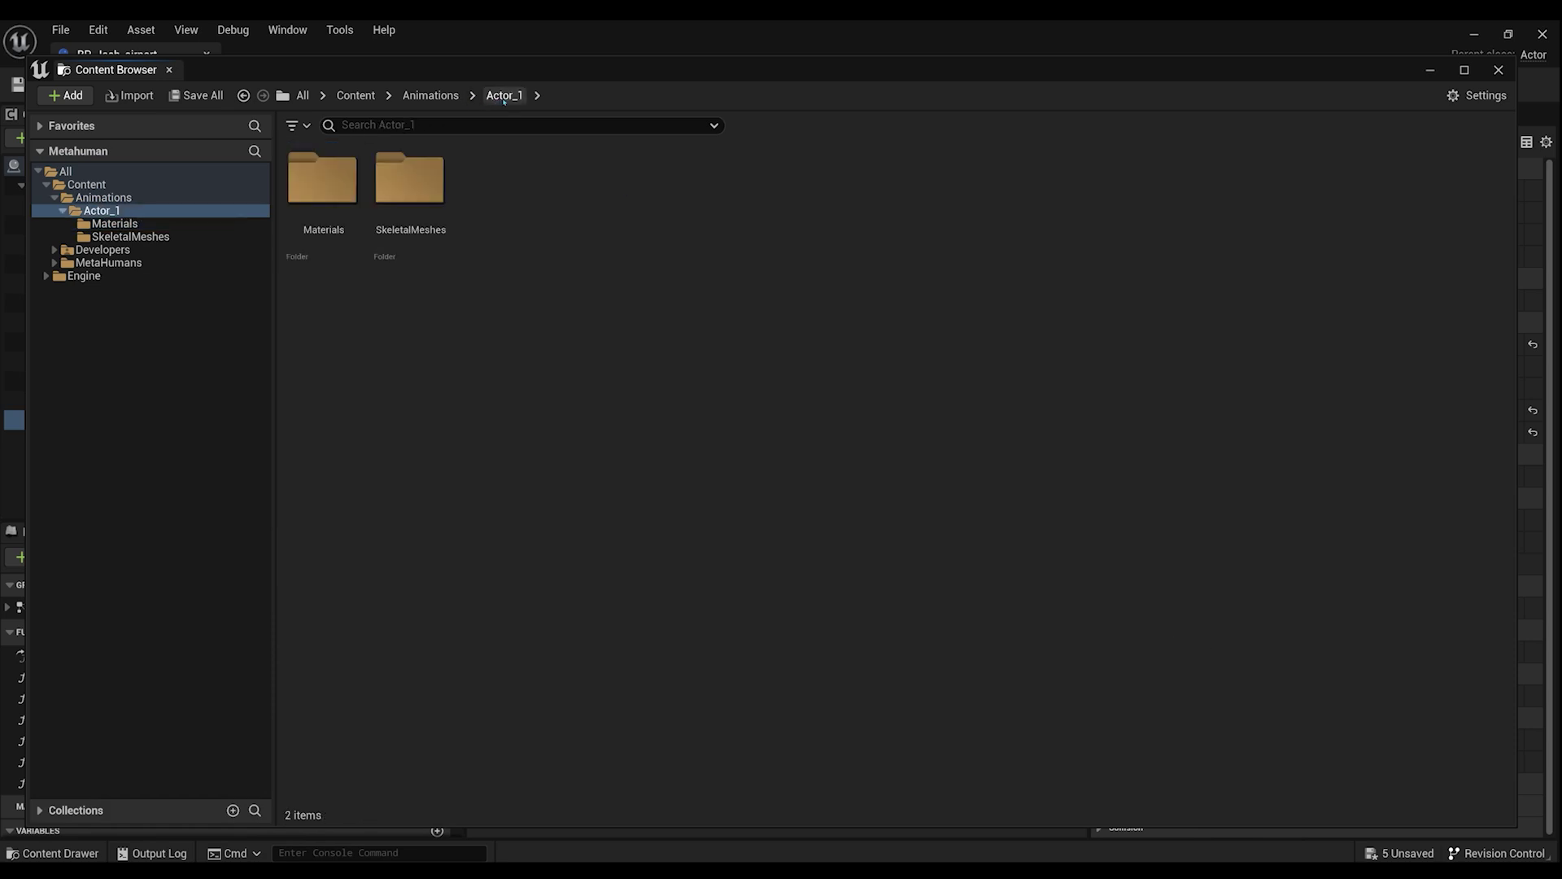
{"action": "double_click", "coordinate": [422, 196]}
{"action": "double_click", "coordinate": [323, 179]}
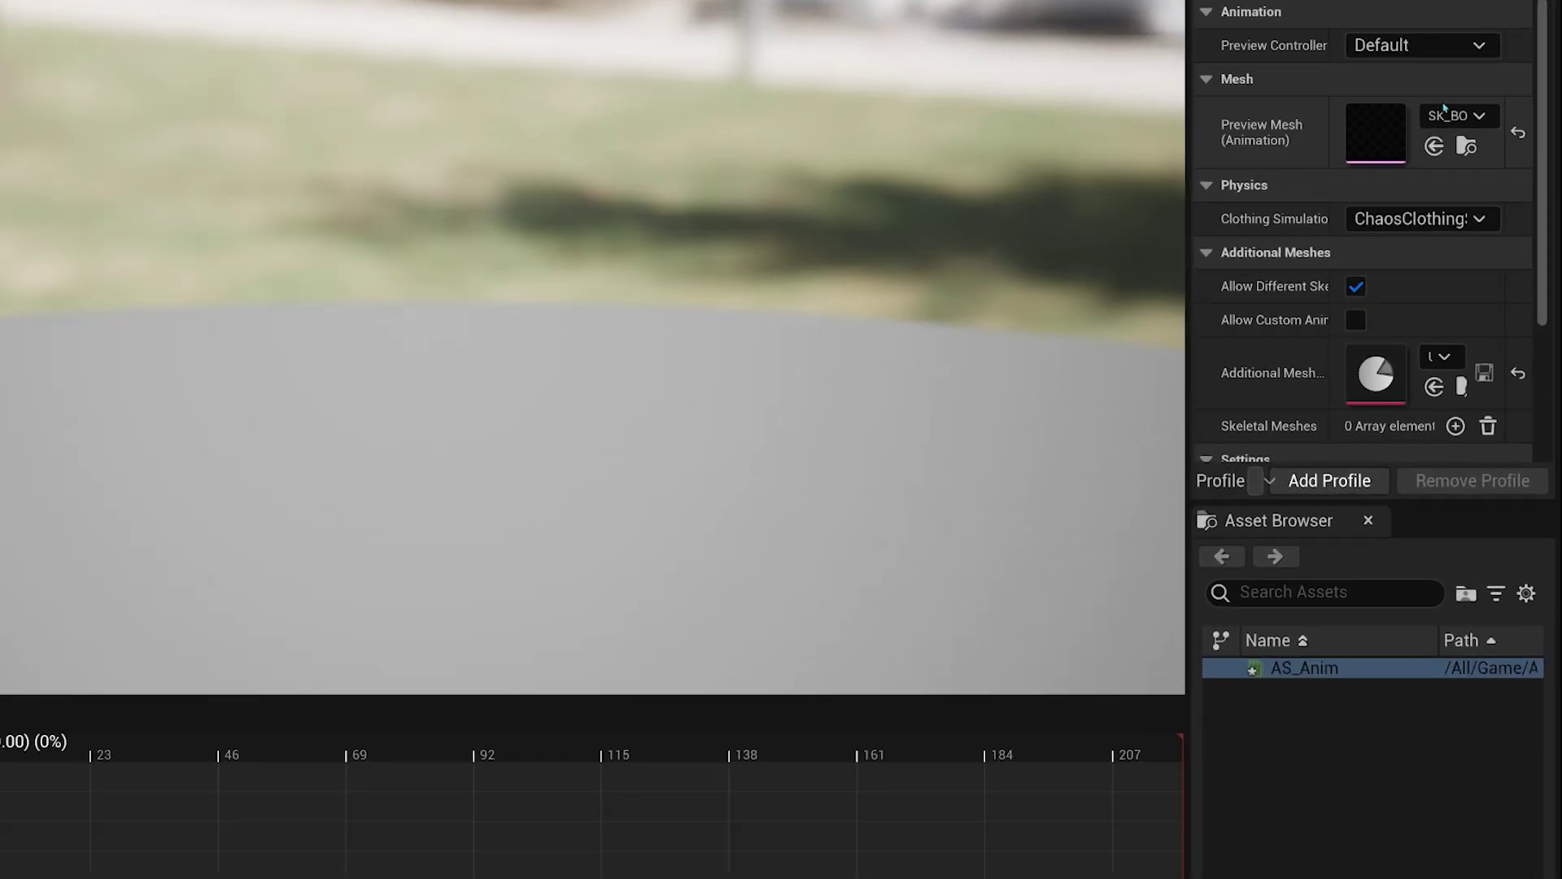
{"action": "left_click", "coordinate": [1477, 175]}
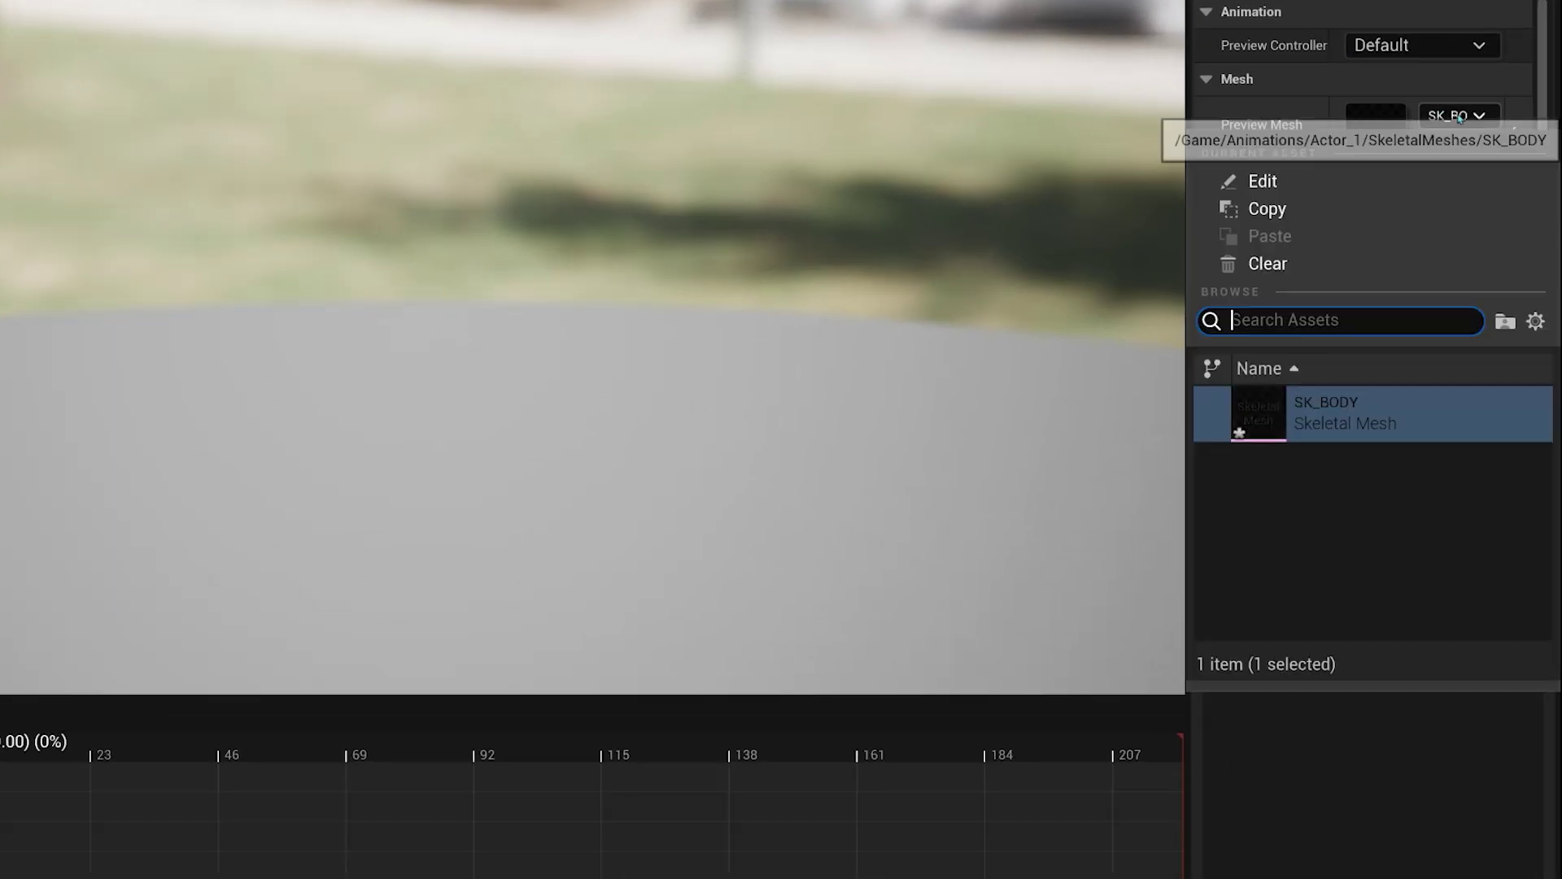
{"action": "left_click", "coordinate": [1536, 318]}
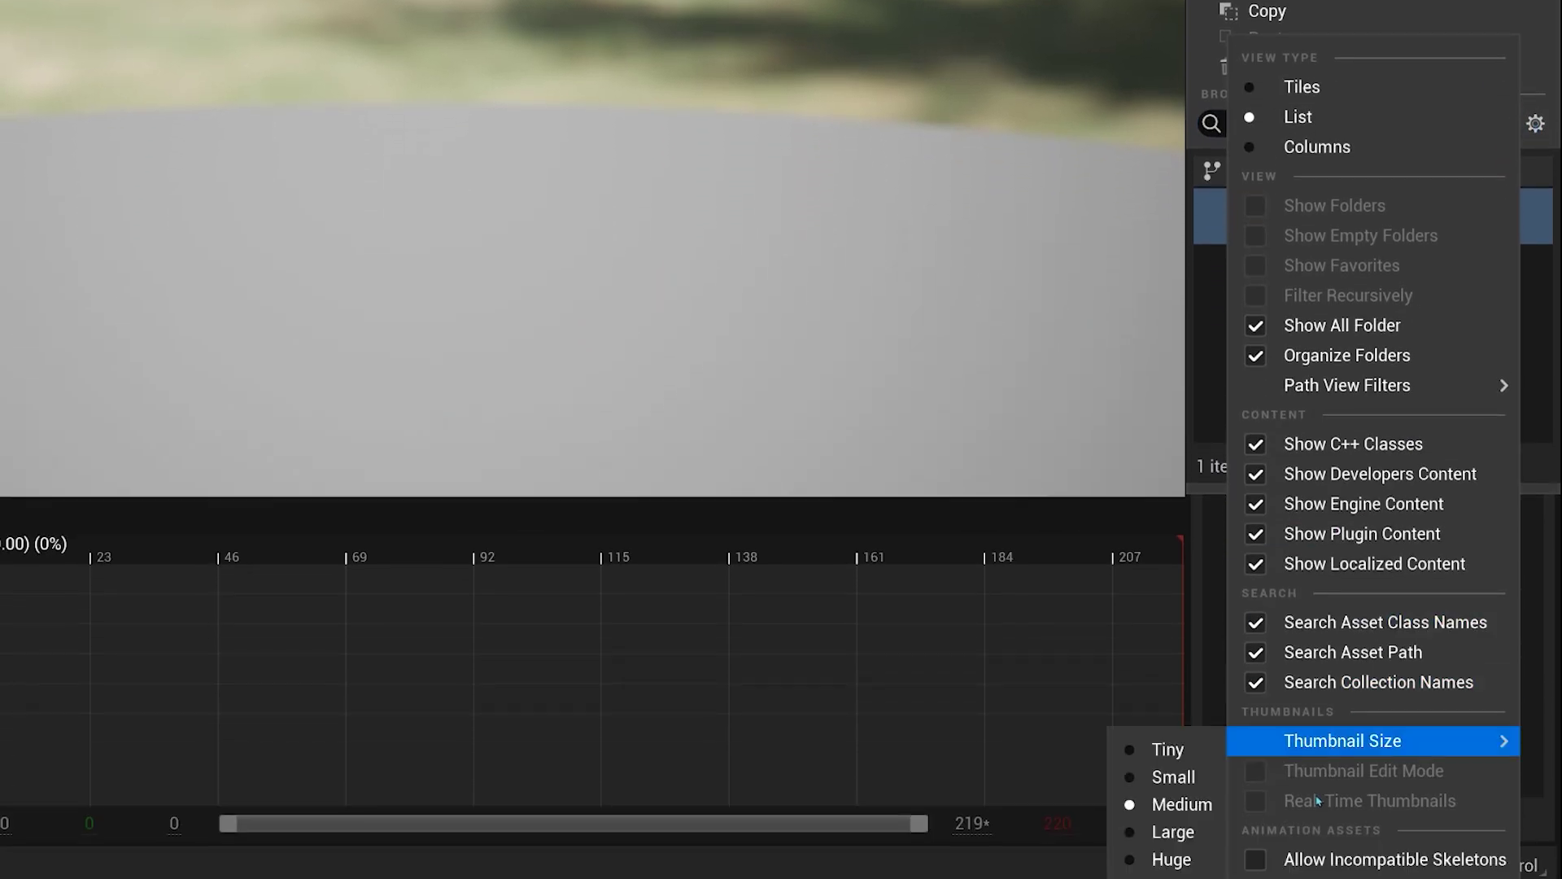
{"action": "left_click", "coordinate": [1270, 855]}
{"action": "scroll", "coordinate": [1546, 368], "scroll_direction": "up", "scroll_amount": 5}
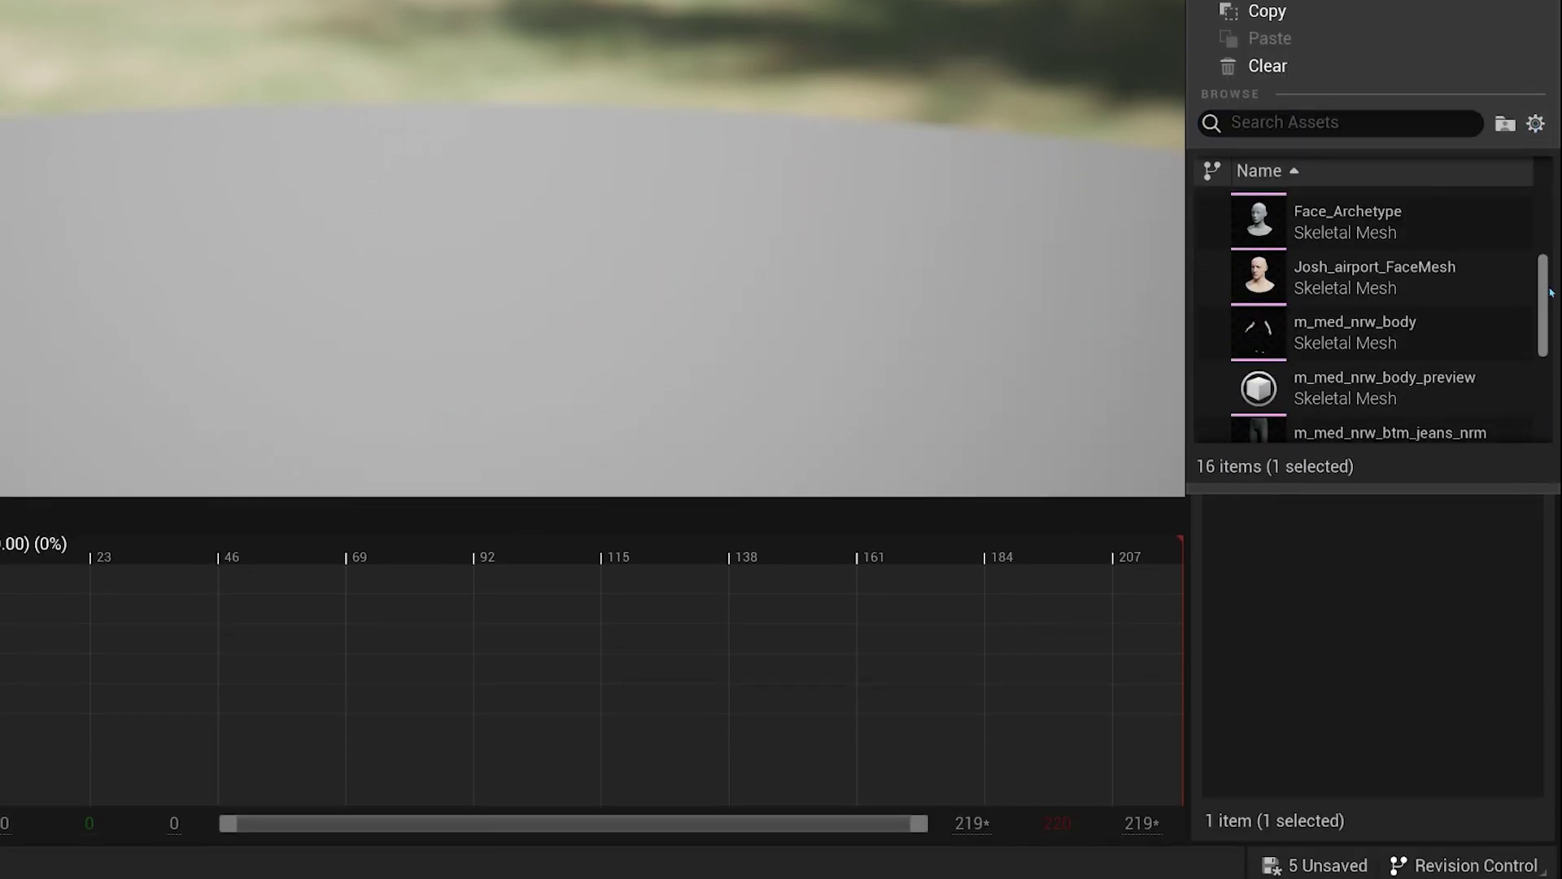
{"action": "left_click", "coordinate": [1344, 342]}
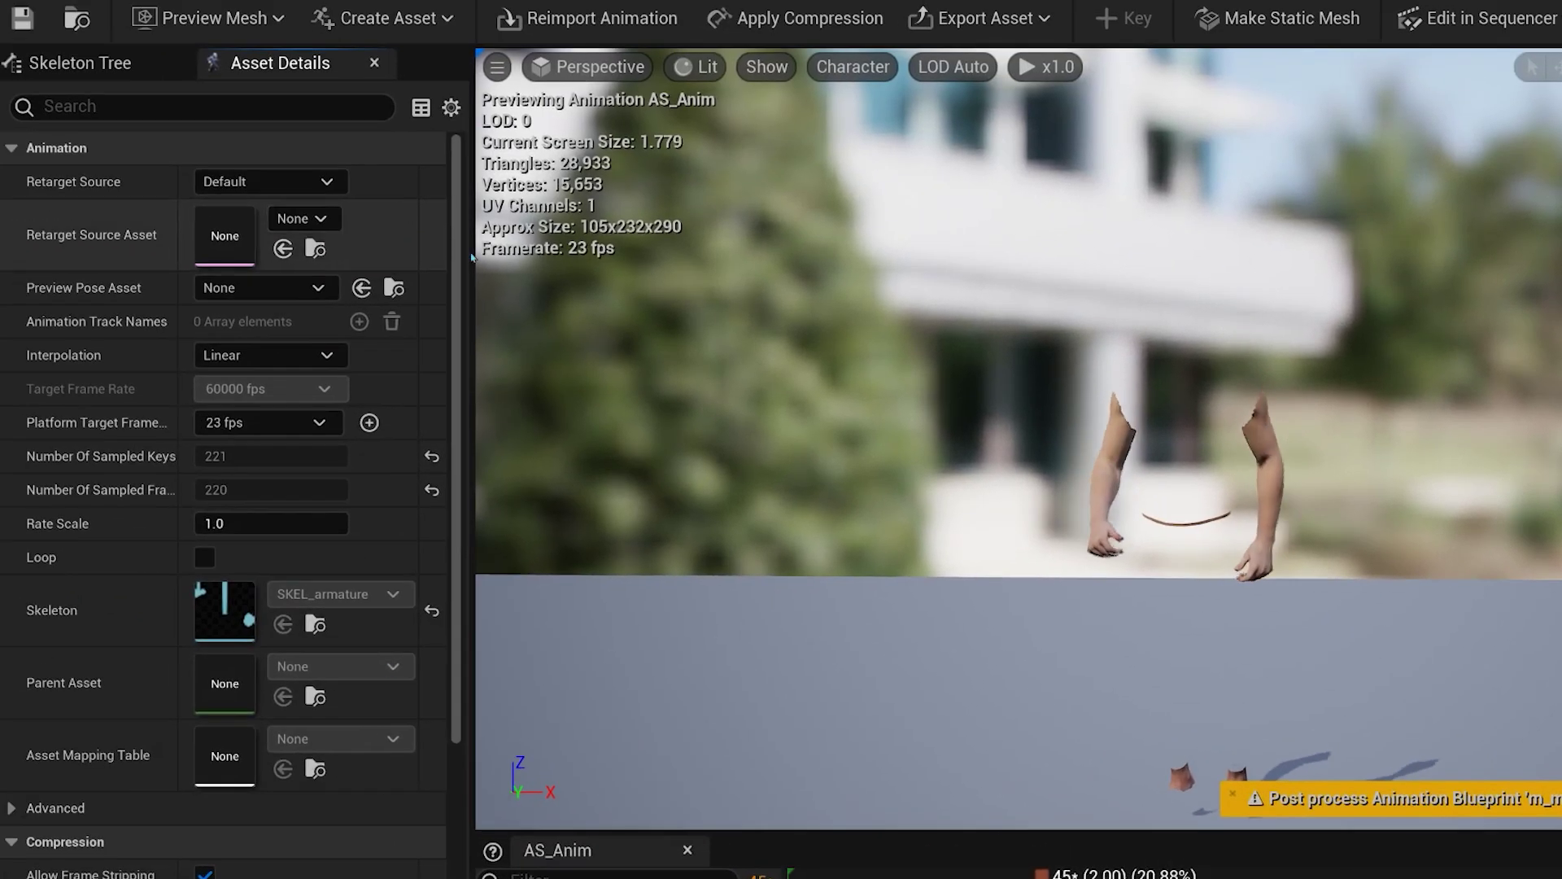
Set AS_Anim's Retarget Source Asset to m_med_nrw_body.
{"action": "left_click", "coordinate": [321, 219]}
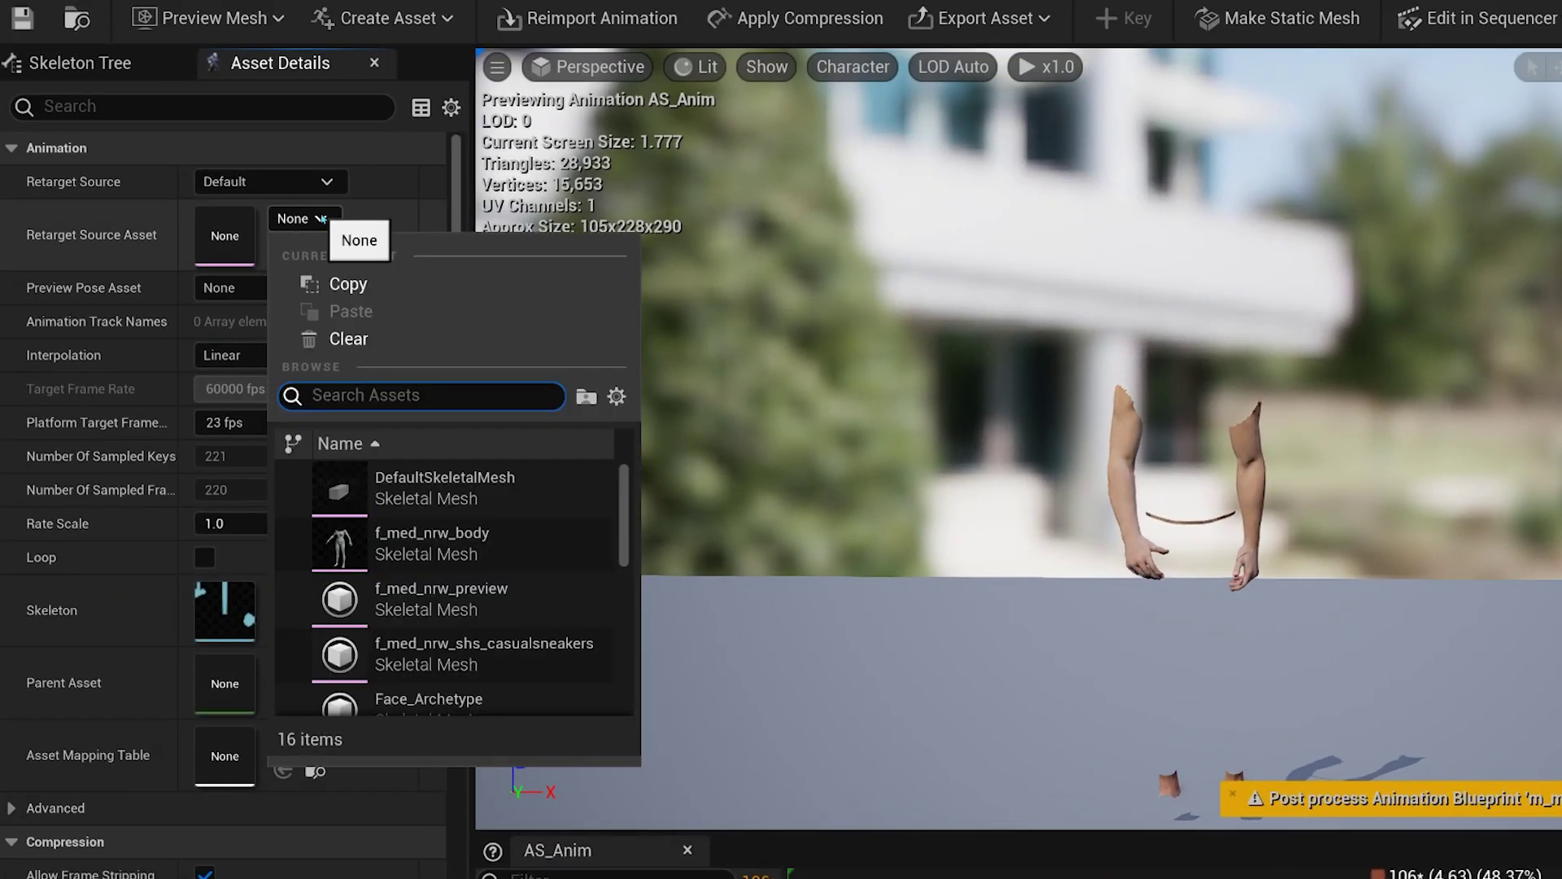
{"action": "scroll", "coordinate": [631, 552], "scroll_direction": "down", "scroll_amount": 2}
{"action": "scroll", "coordinate": [631, 552], "scroll_direction": "down", "scroll_amount": 2}
{"action": "left_click", "coordinate": [456, 625]}
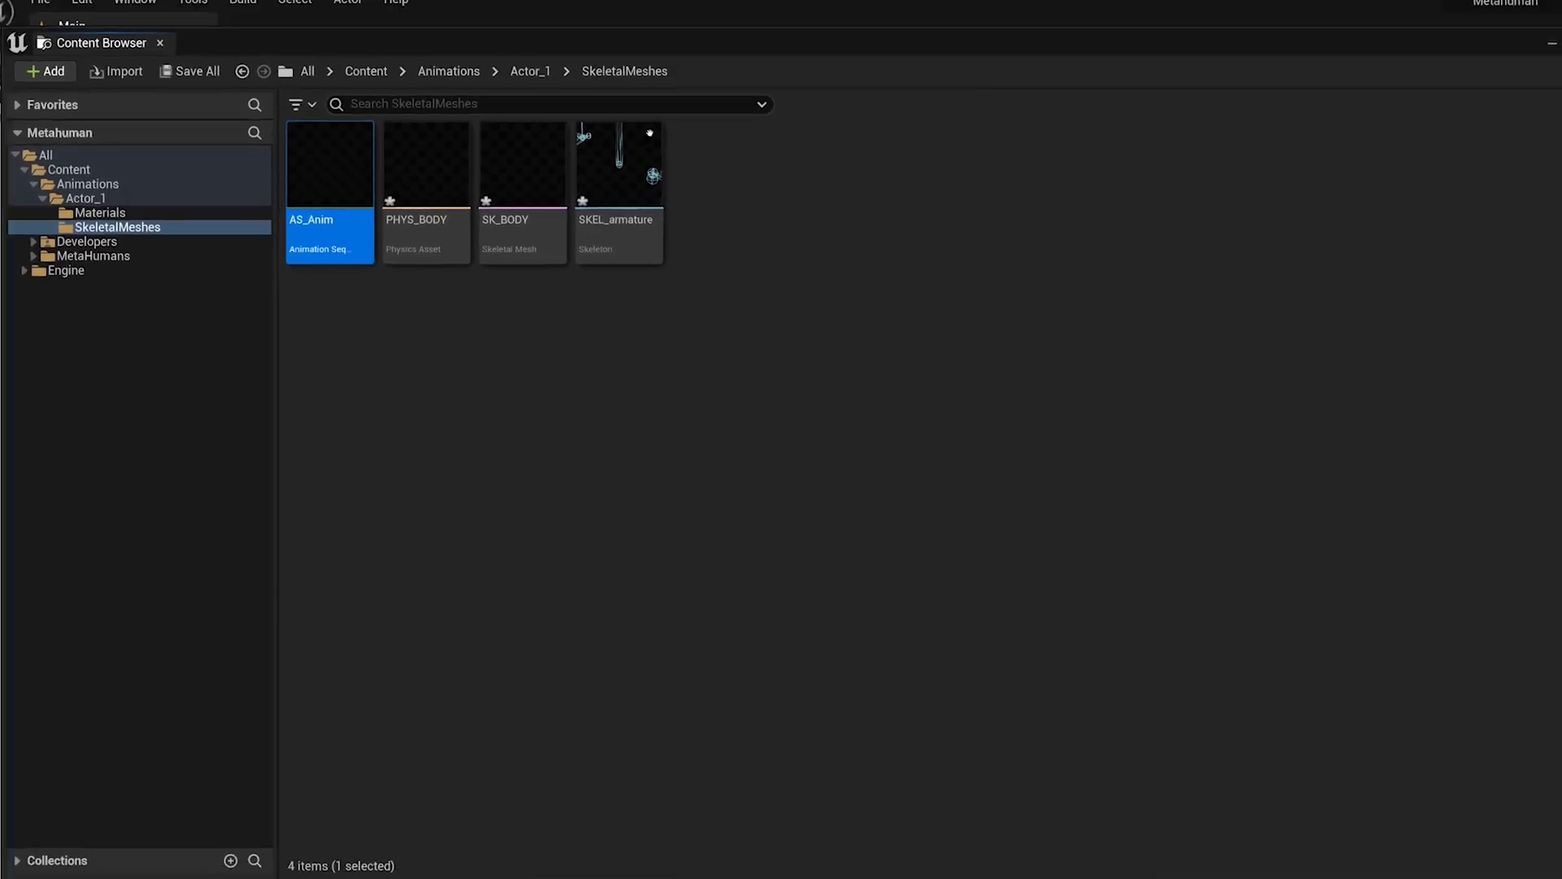
Create a Level_Sequences folder in Content and open it.
{"action": "left_click", "coordinate": [490, 43]}
{"action": "right_click", "coordinate": [578, 418]}
{"action": "left_click", "coordinate": [612, 289]}
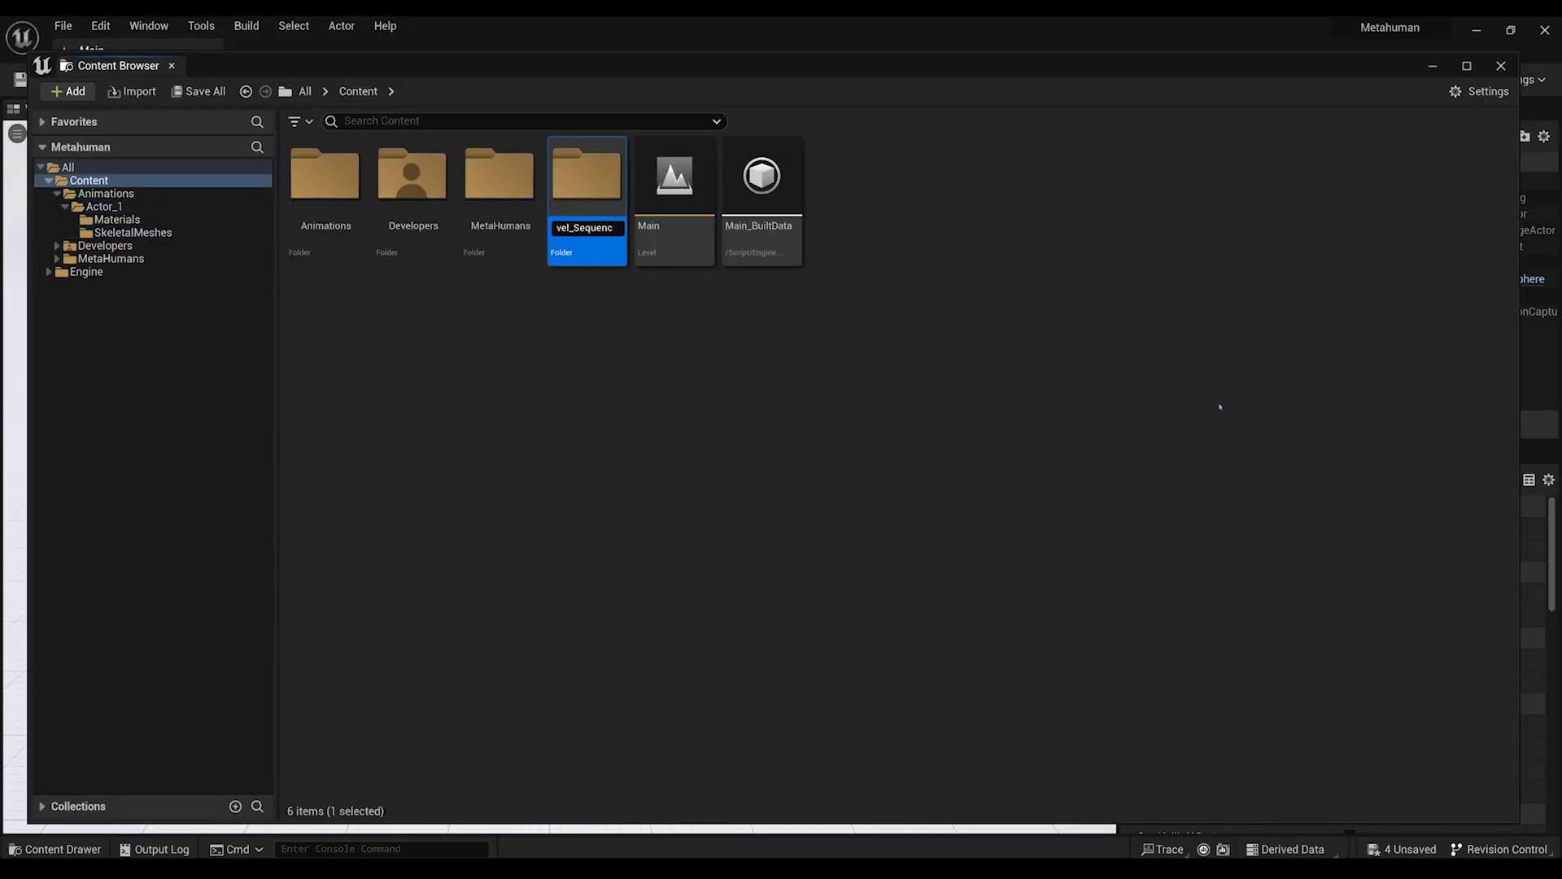
{"action": "type", "text": "Level_Sequences"}
{"action": "key", "text": "Return"}
{"action": "double_click", "coordinate": [493, 175]}
Create a new Level Sequence inside the Level_Sequences folder.
{"action": "right_click", "coordinate": [514, 310]}
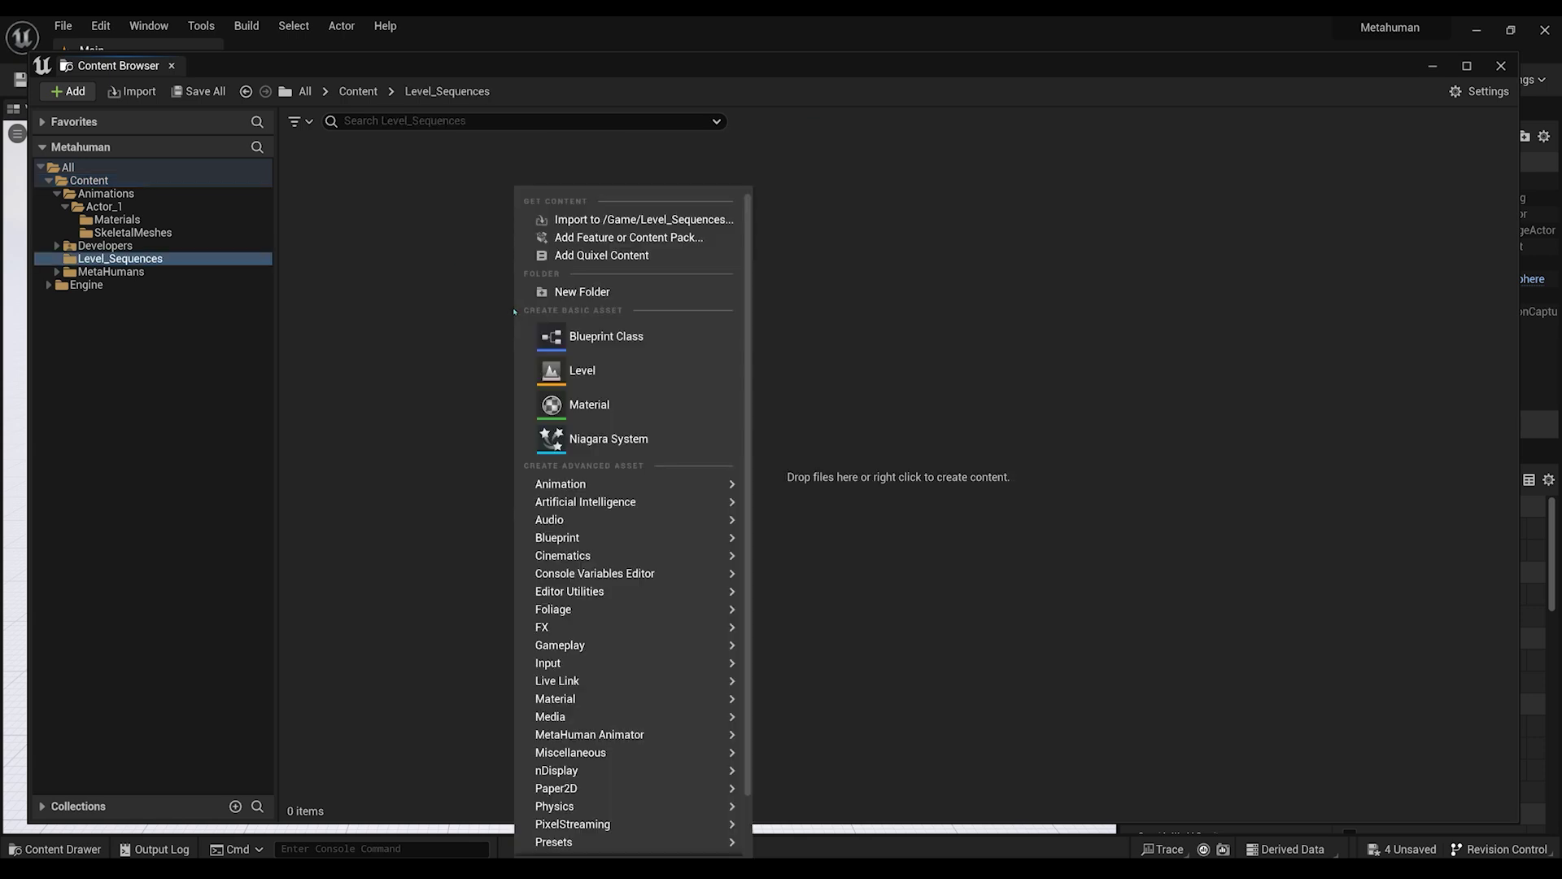
{"action": "mouse_move", "coordinate": [568, 558]}
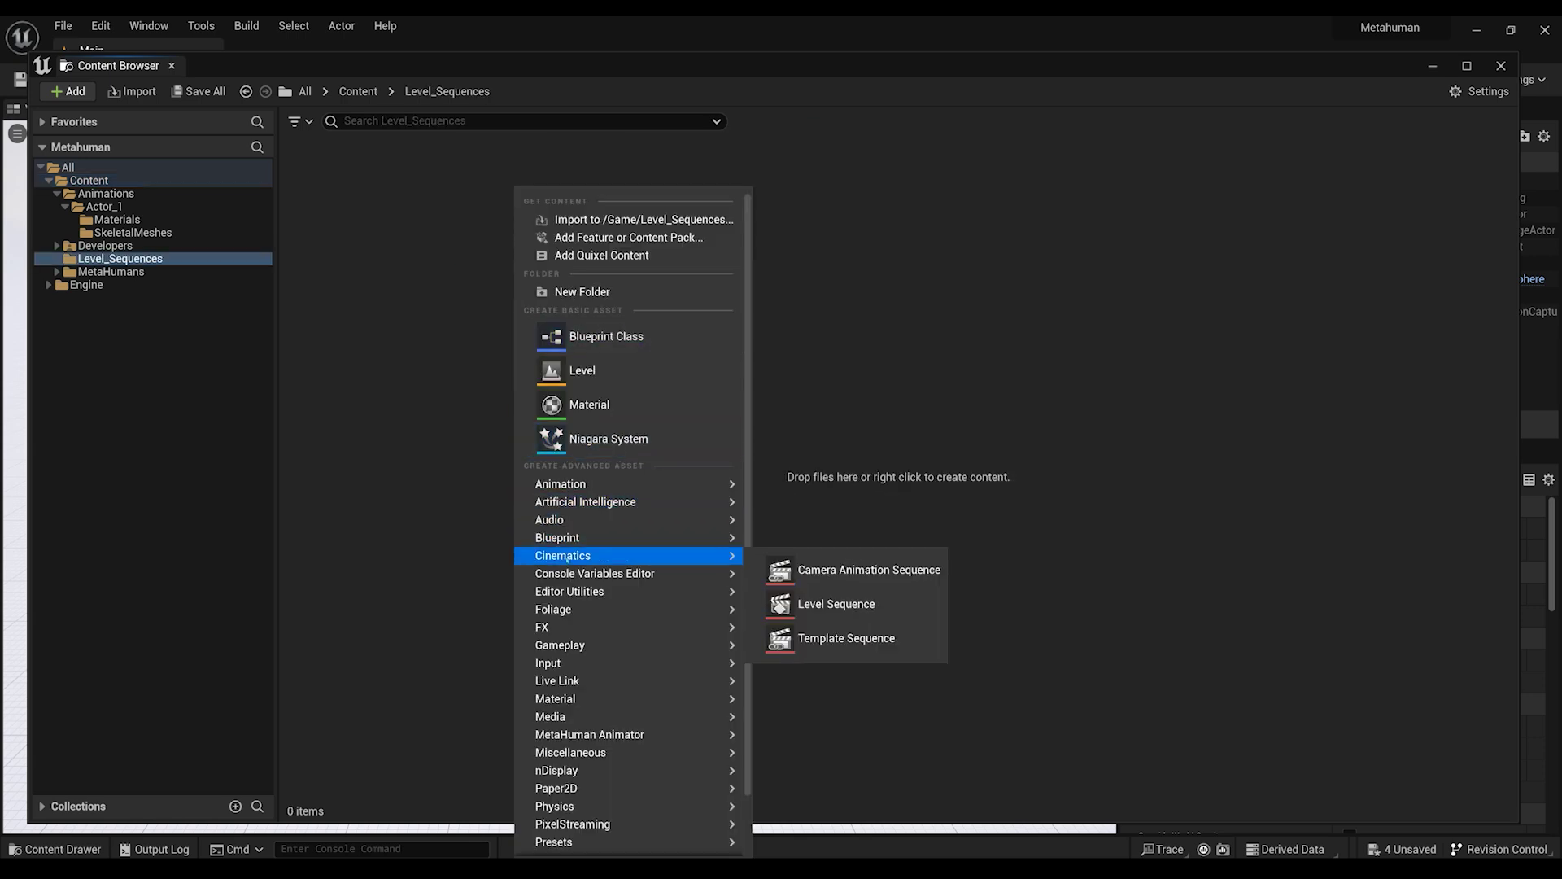
{"action": "left_click", "coordinate": [870, 608]}
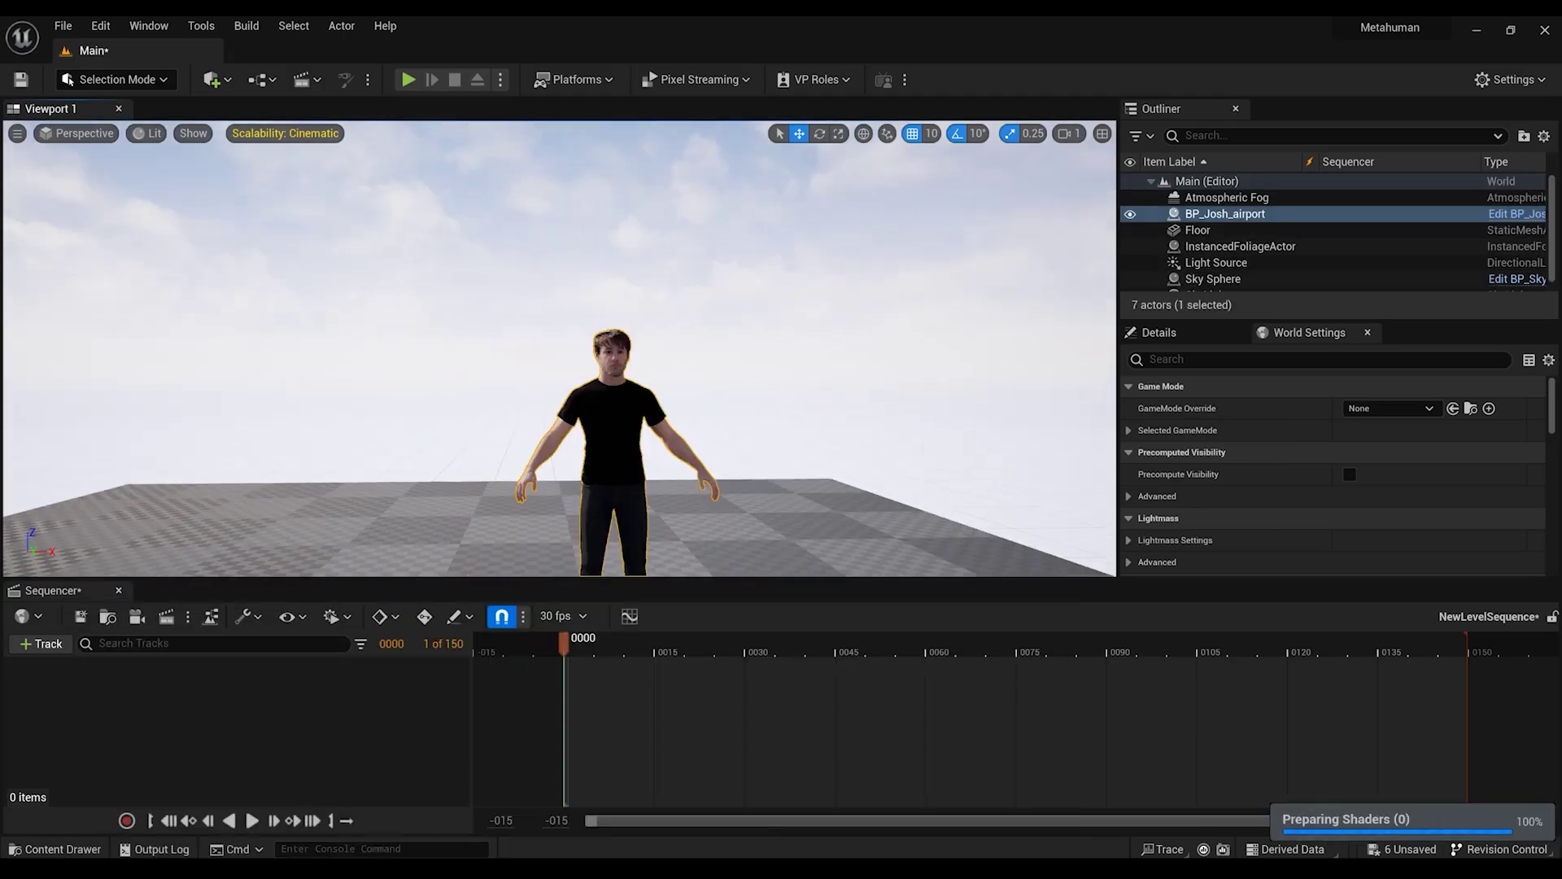
Add BP_Josh_airport to the sequence and delete its MetaHuman_ControlRig body track.
{"action": "left_click_drag", "start_coordinate": [1204, 199], "coordinate": [160, 692]}
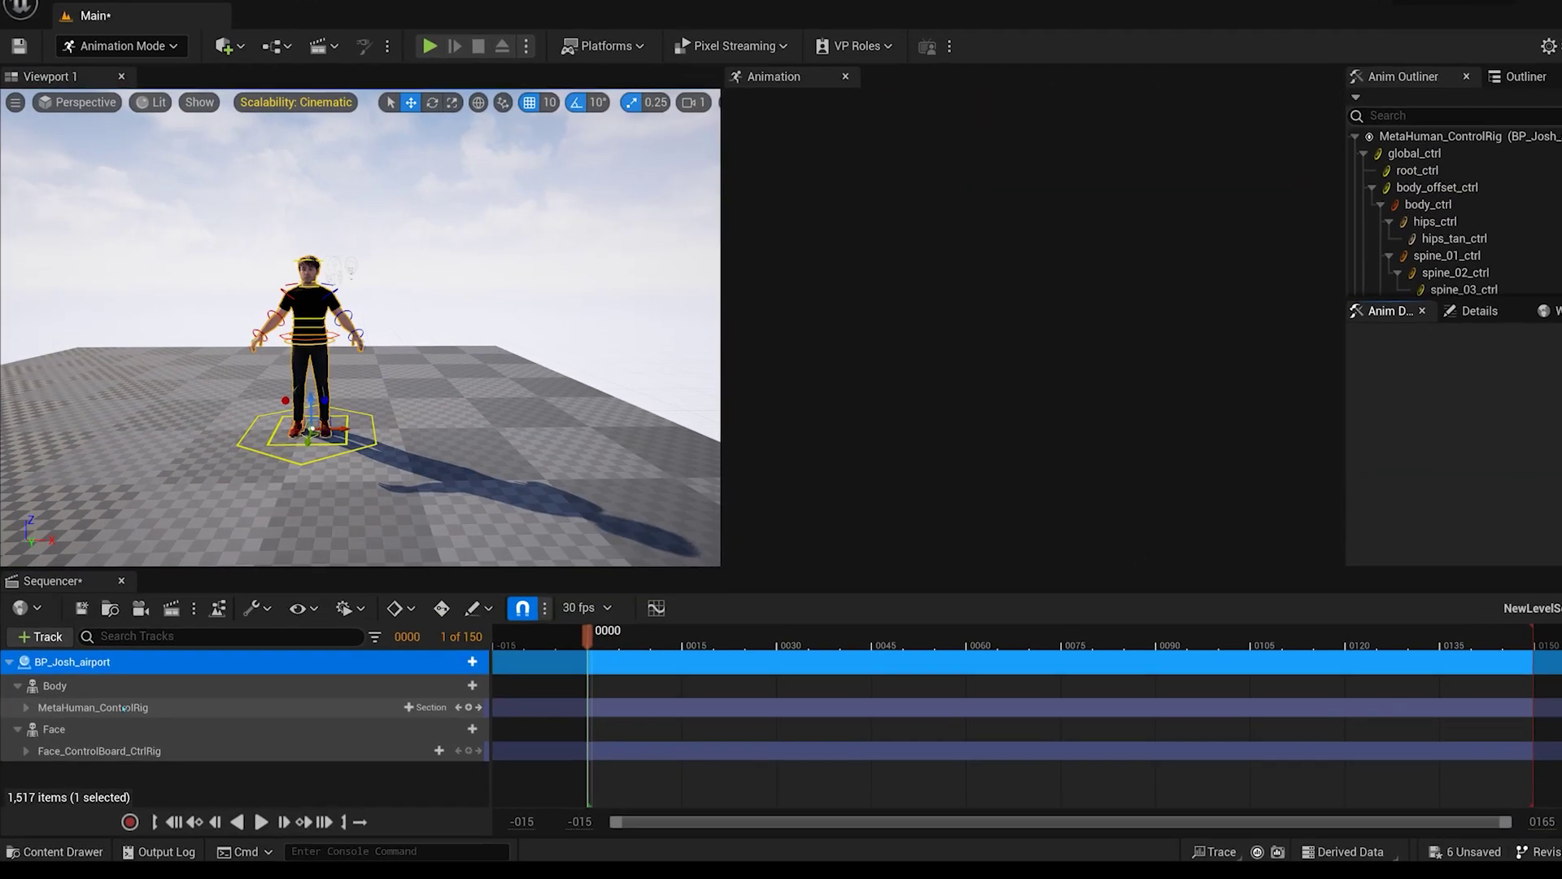
{"action": "left_click", "coordinate": [122, 711]}
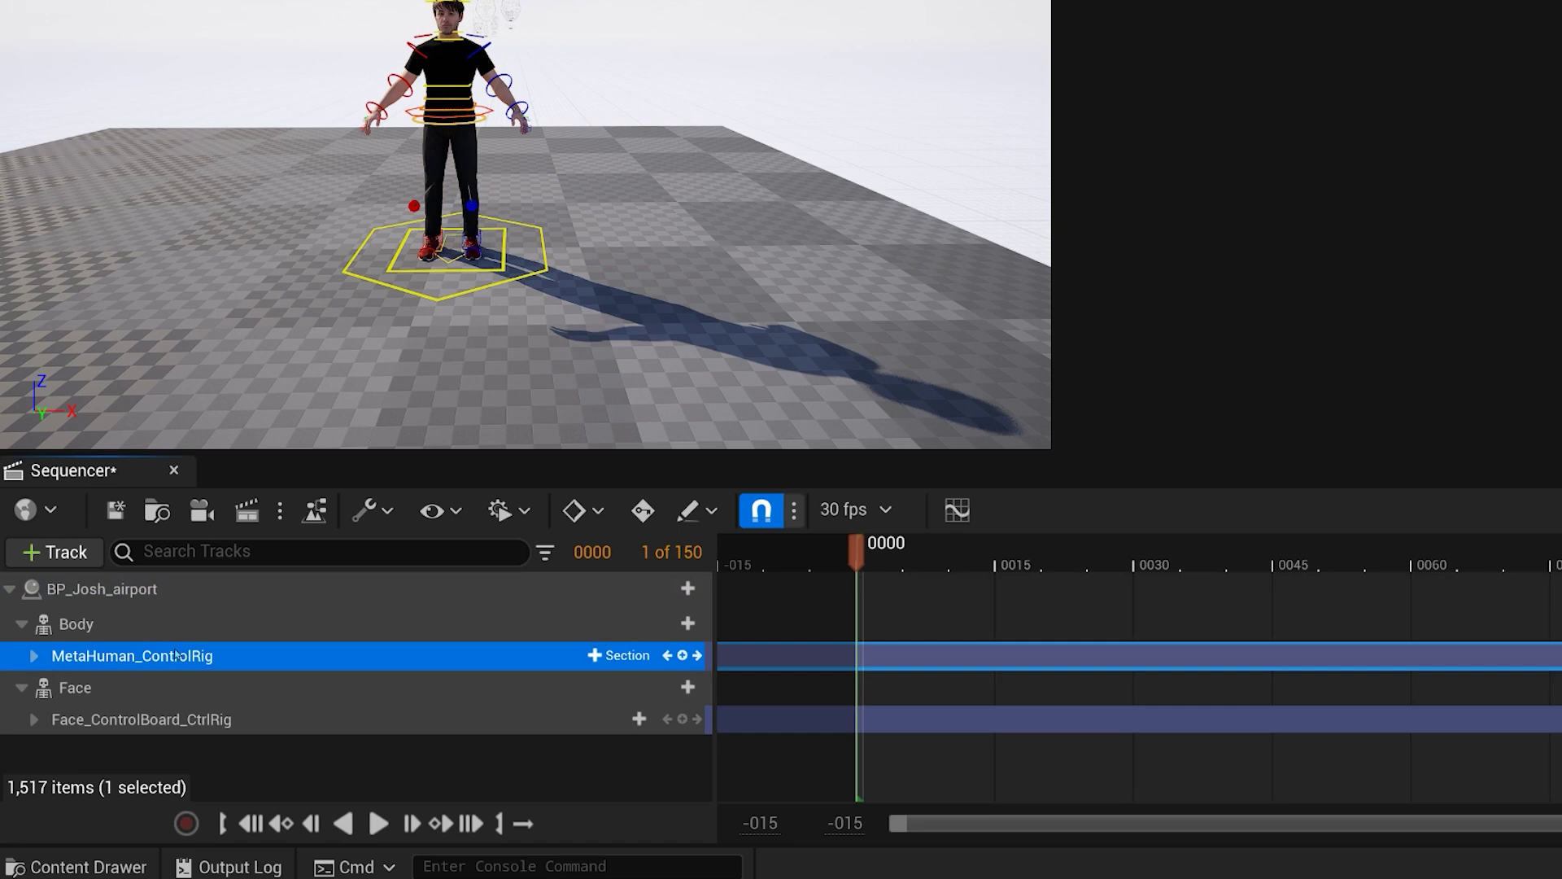
{"action": "key", "text": "Delete"}
Add the AS_Anim animation track to the Body component.
{"action": "left_click", "coordinate": [122, 624]}
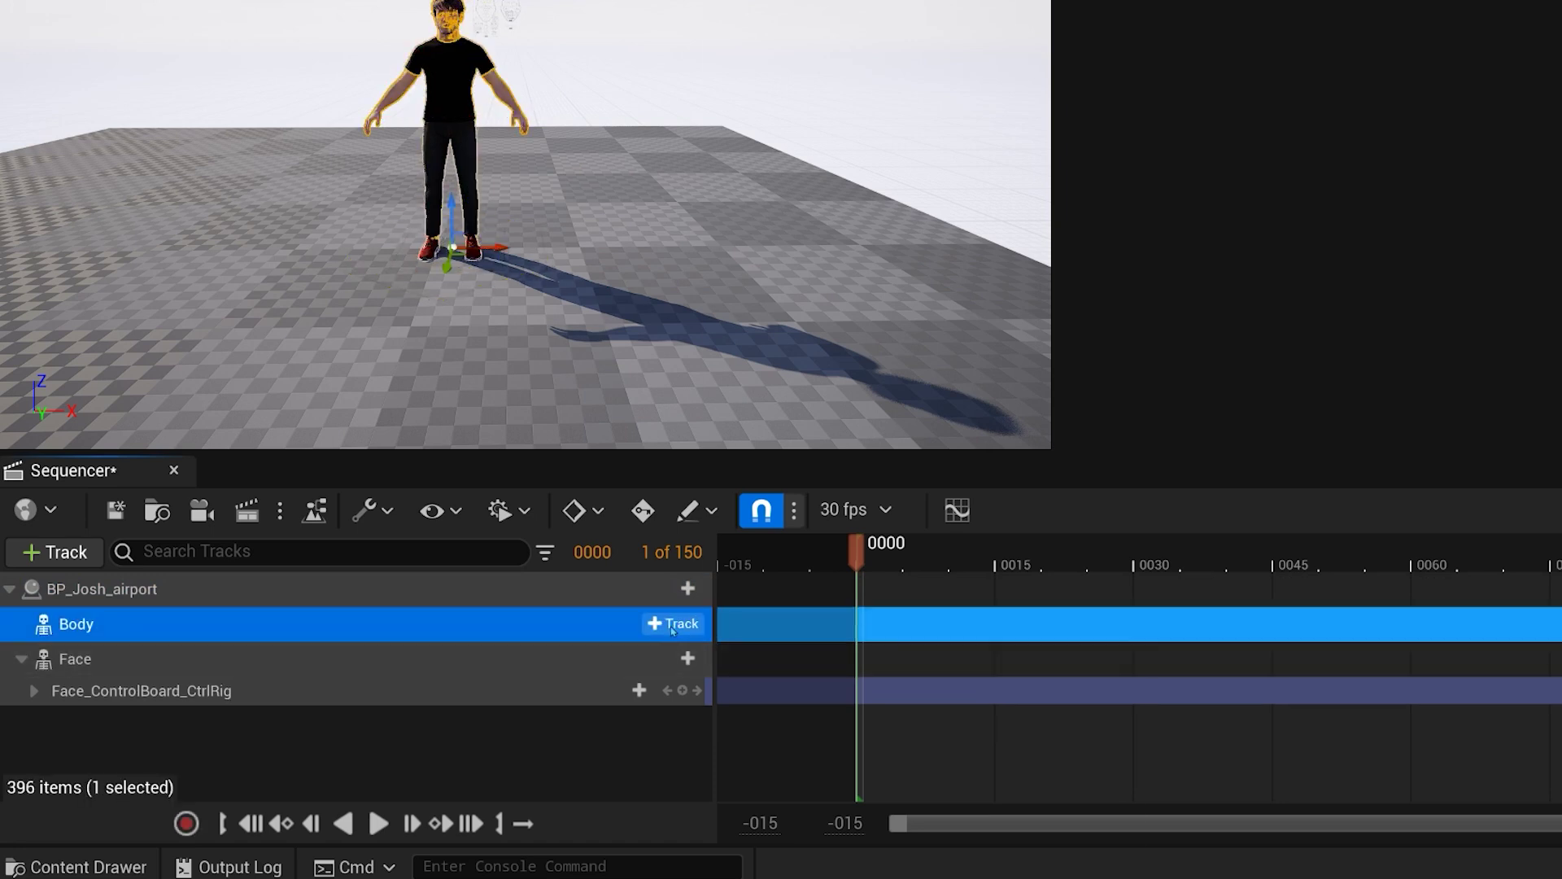
{"action": "left_click", "coordinate": [672, 624]}
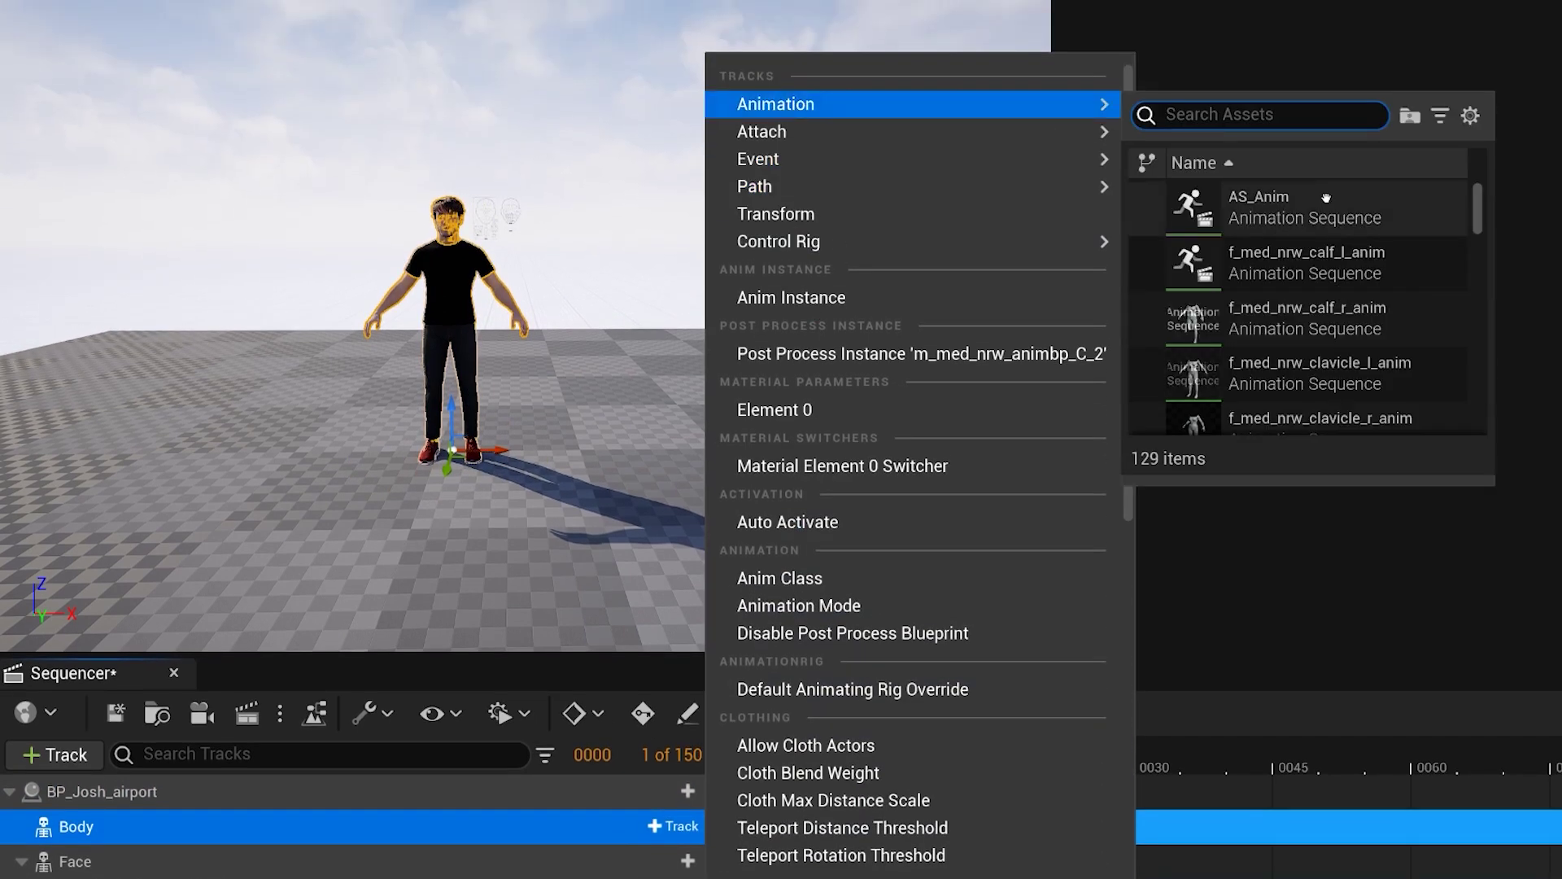
{"action": "left_click", "coordinate": [1300, 210]}
{"action": "left_click", "coordinate": [101, 791]}
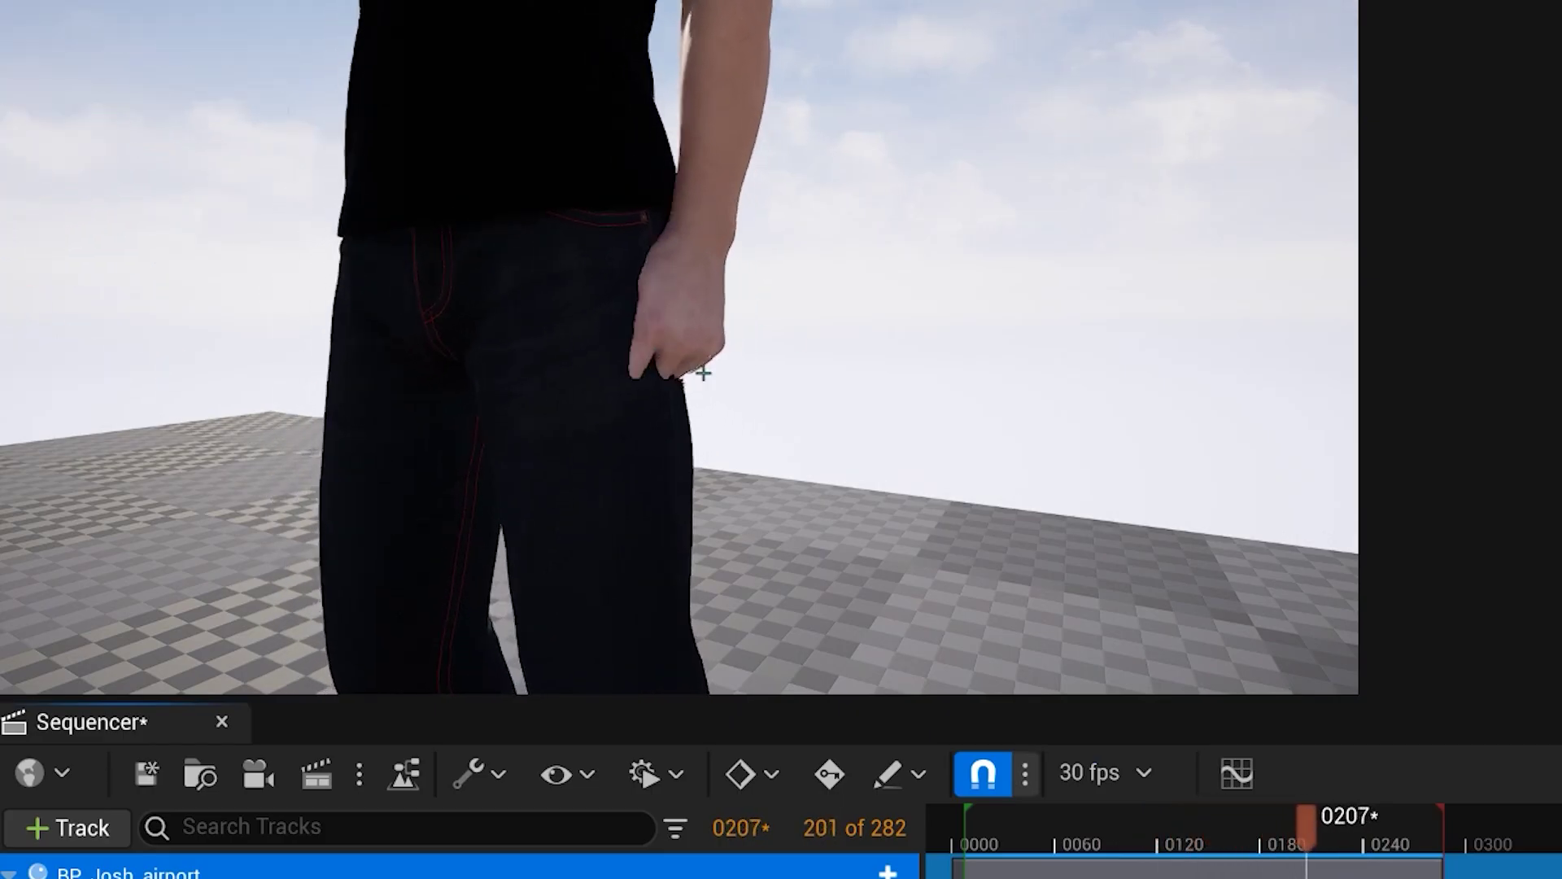
Stop playback and bake the Body track's animation onto MetaHuman_ControlRig.
{"action": "key", "text": "space"}
{"action": "right_click", "coordinate": [234, 703]}
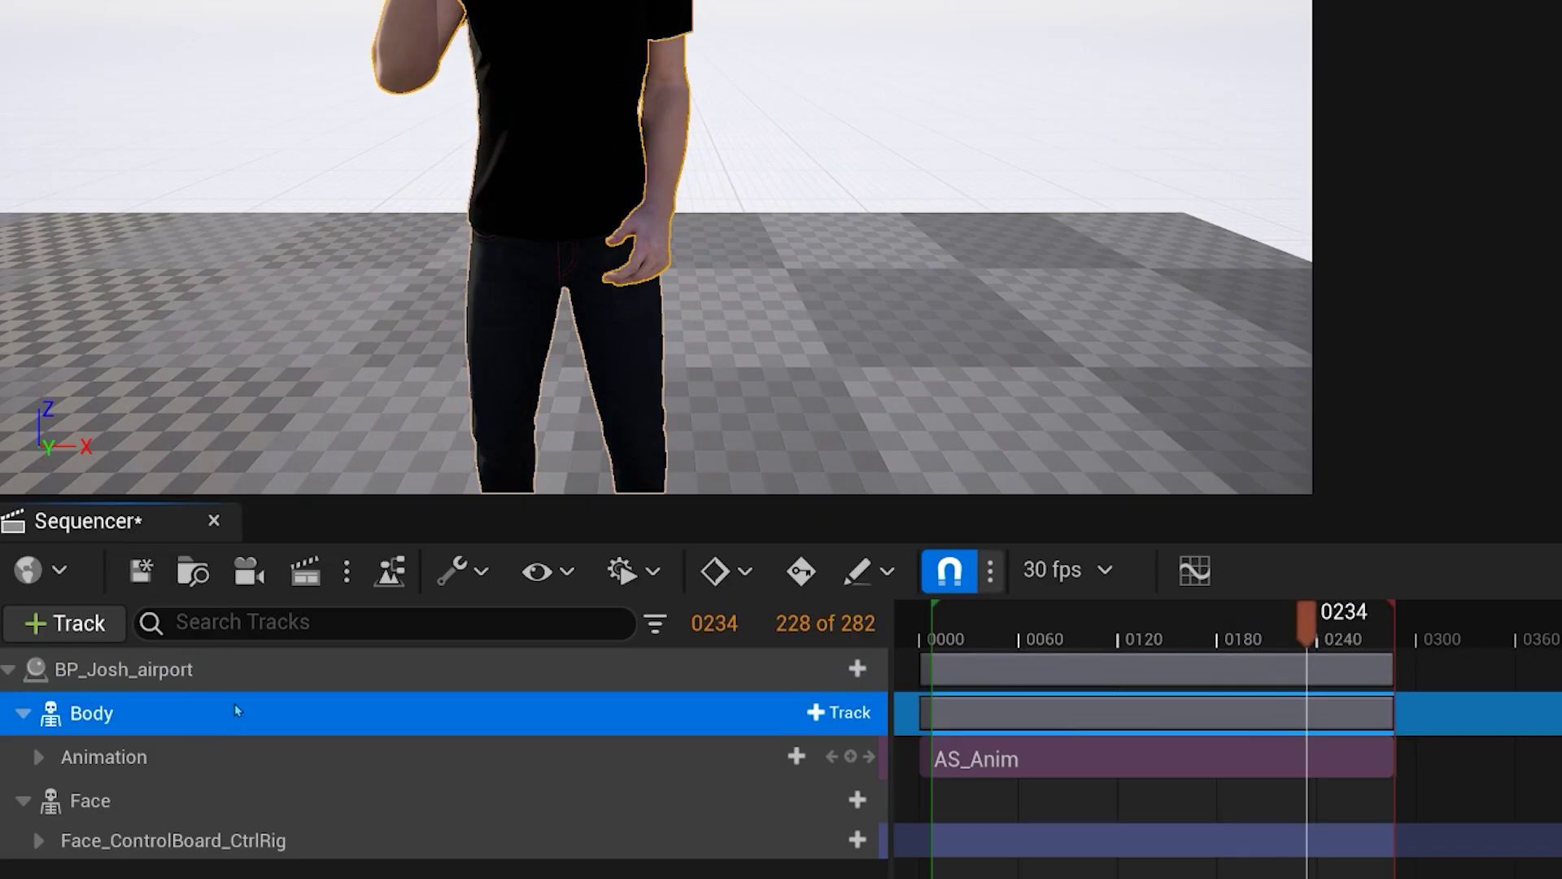
{"action": "mouse_move", "coordinate": [488, 149]}
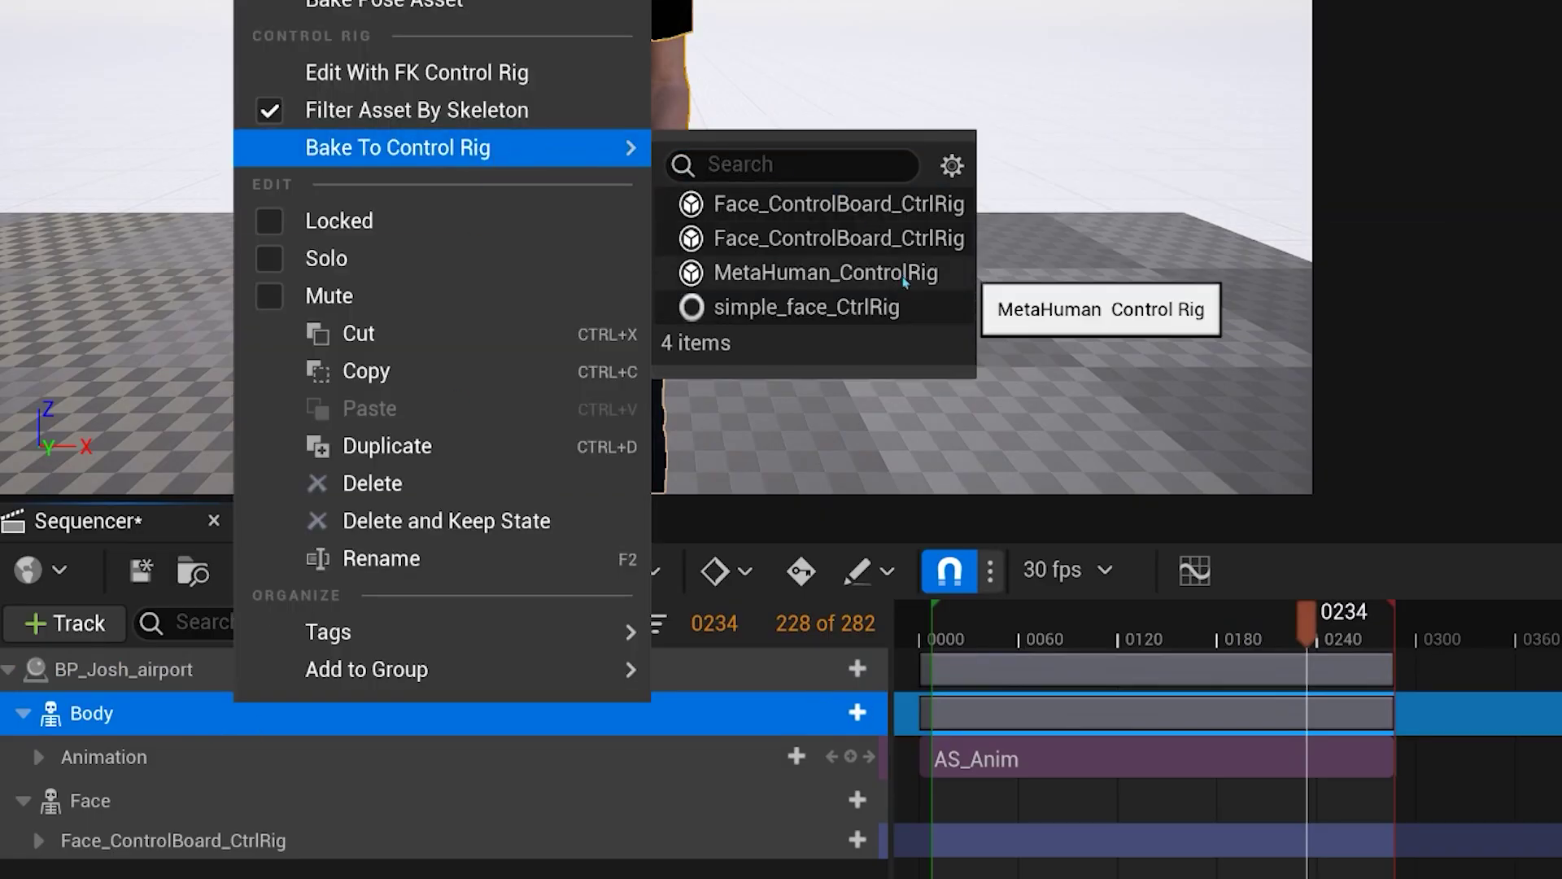
{"action": "left_click", "coordinate": [826, 273]}
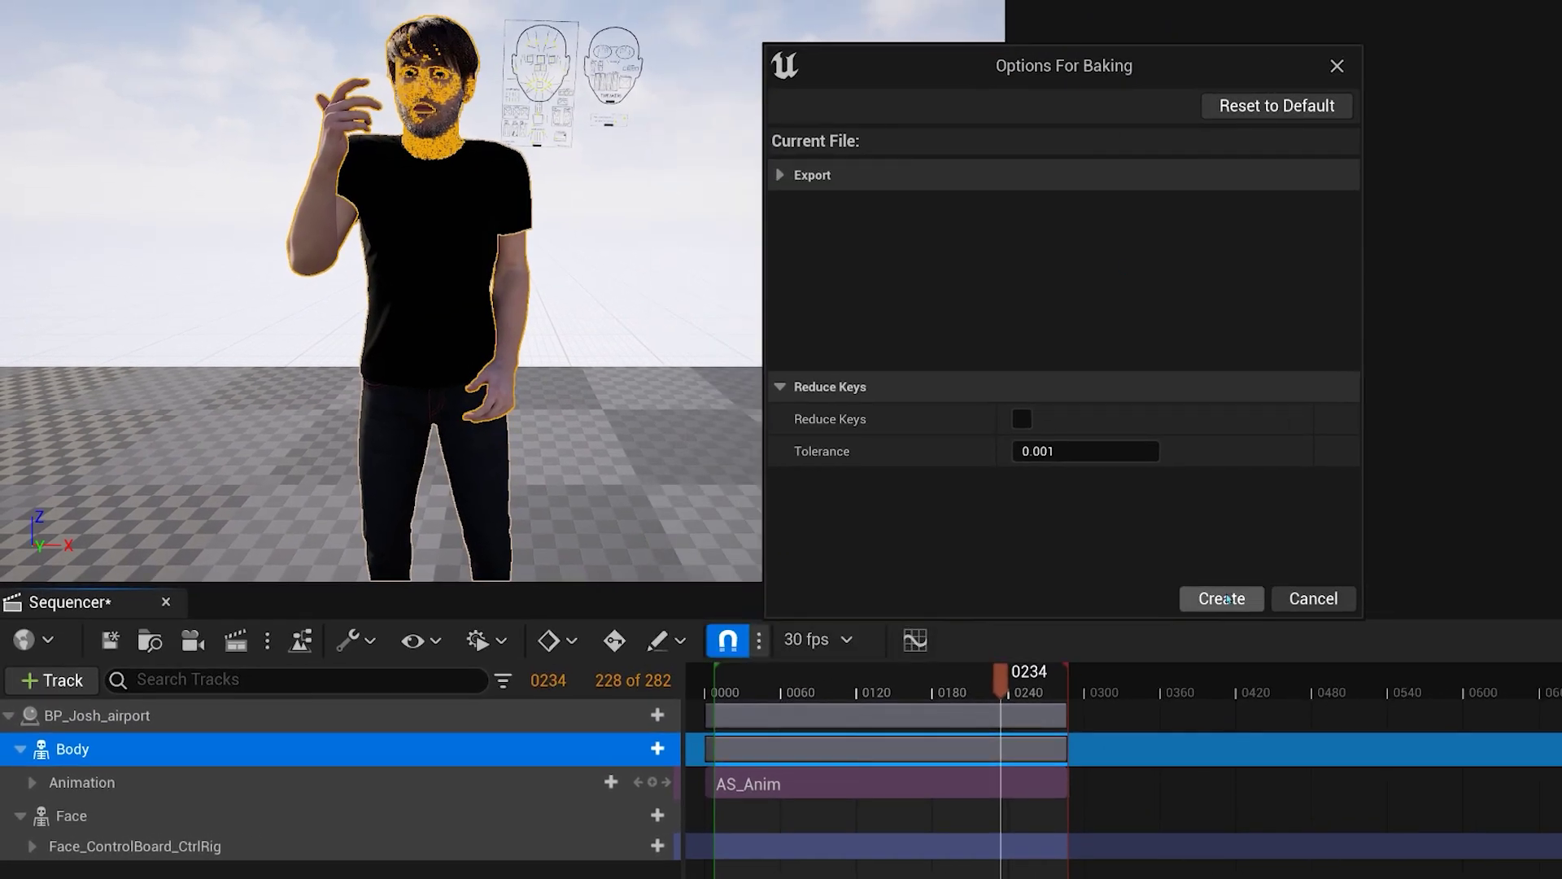
{"action": "left_click", "coordinate": [1223, 599]}
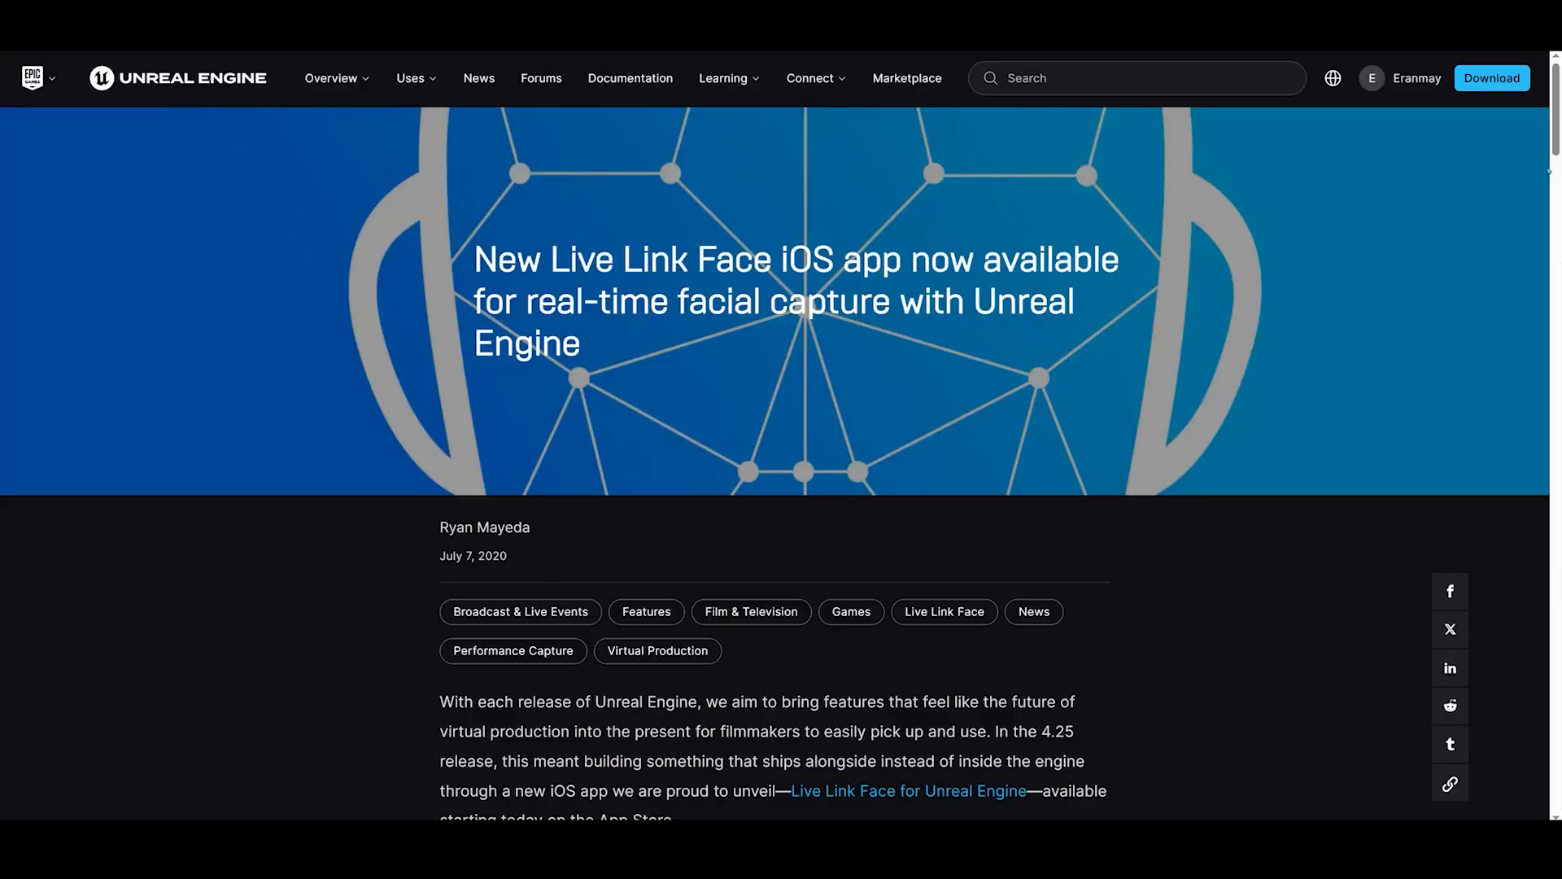
Scroll through the Live Link Face article toward the App Store listing.
{"action": "left_click_drag", "start_coordinate": [1559, 122], "coordinate": [1530, 668]}
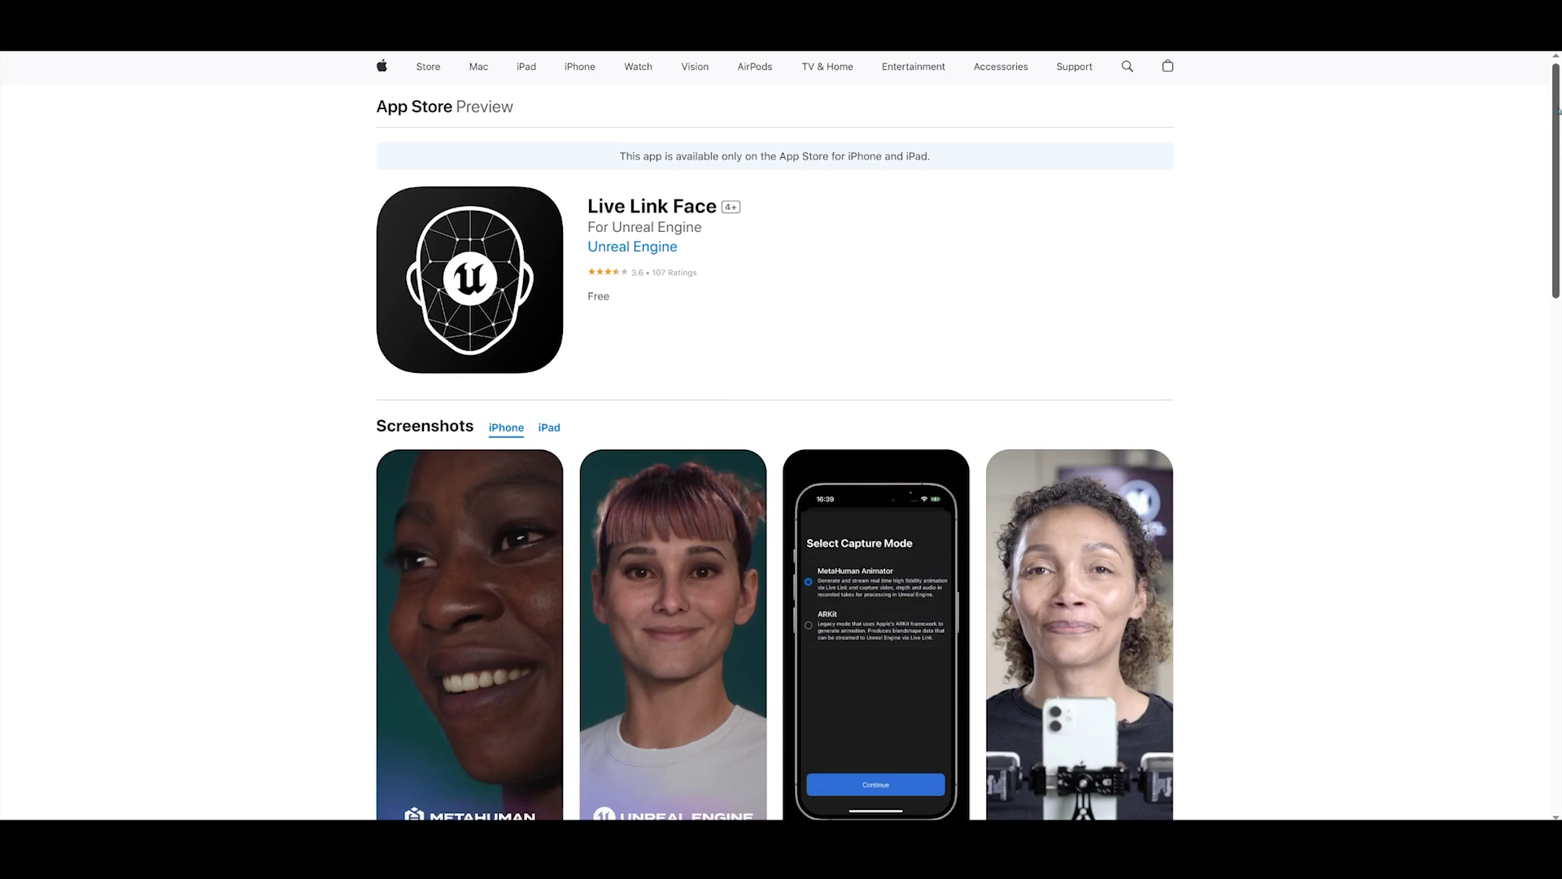
{"action": "scroll", "coordinate": [1559, 108], "scroll_direction": "down", "scroll_amount": 3}
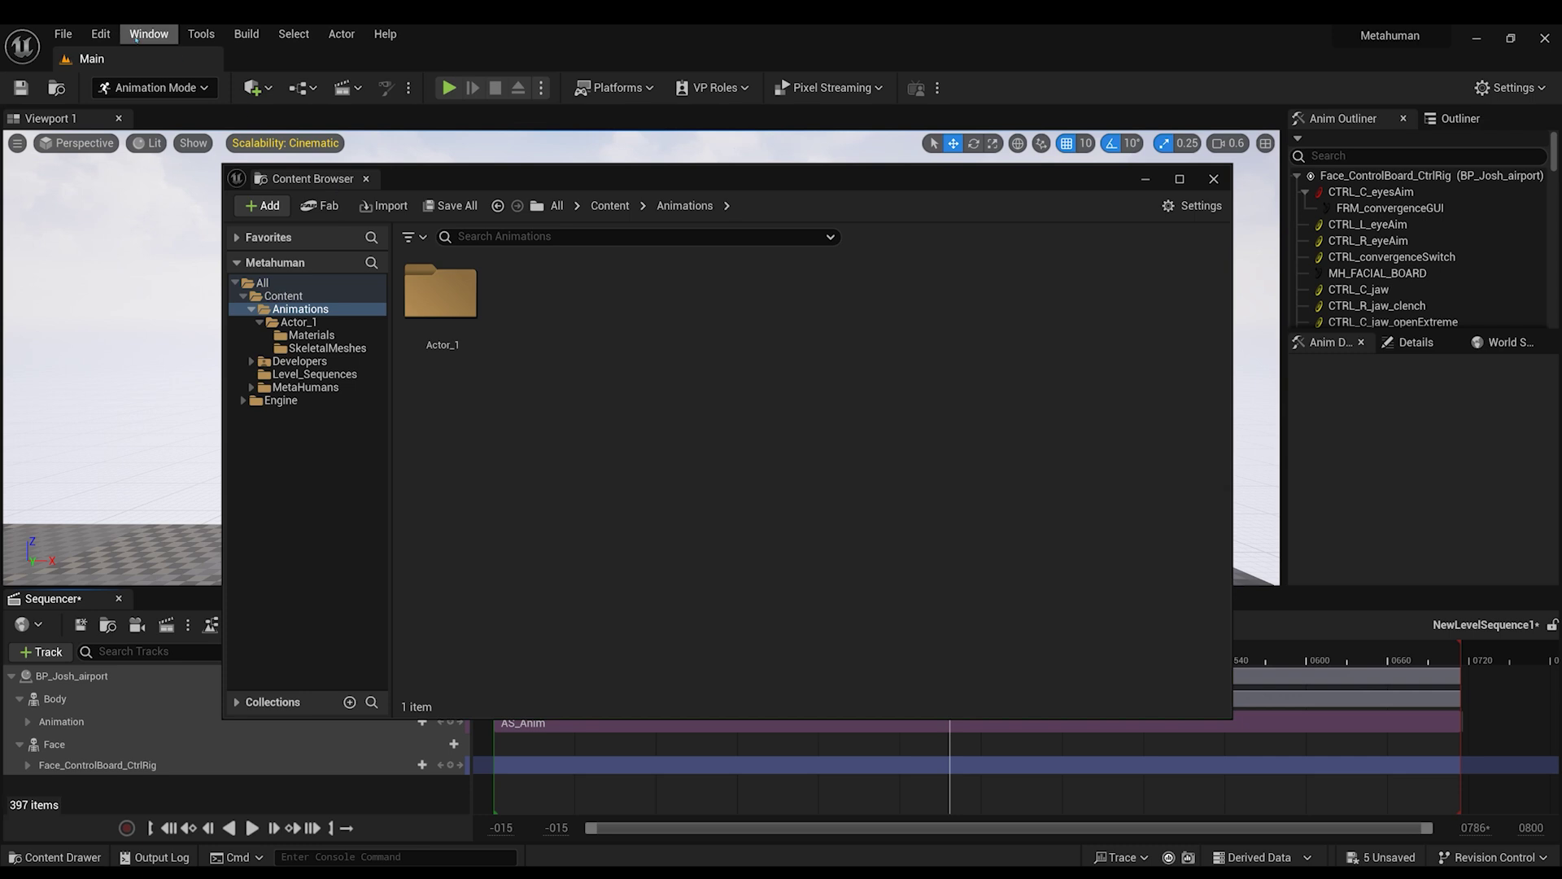
Enable the LiveLinkFaceImporter plugin, then save content and restart the editor.
{"action": "left_click", "coordinate": [102, 34]}
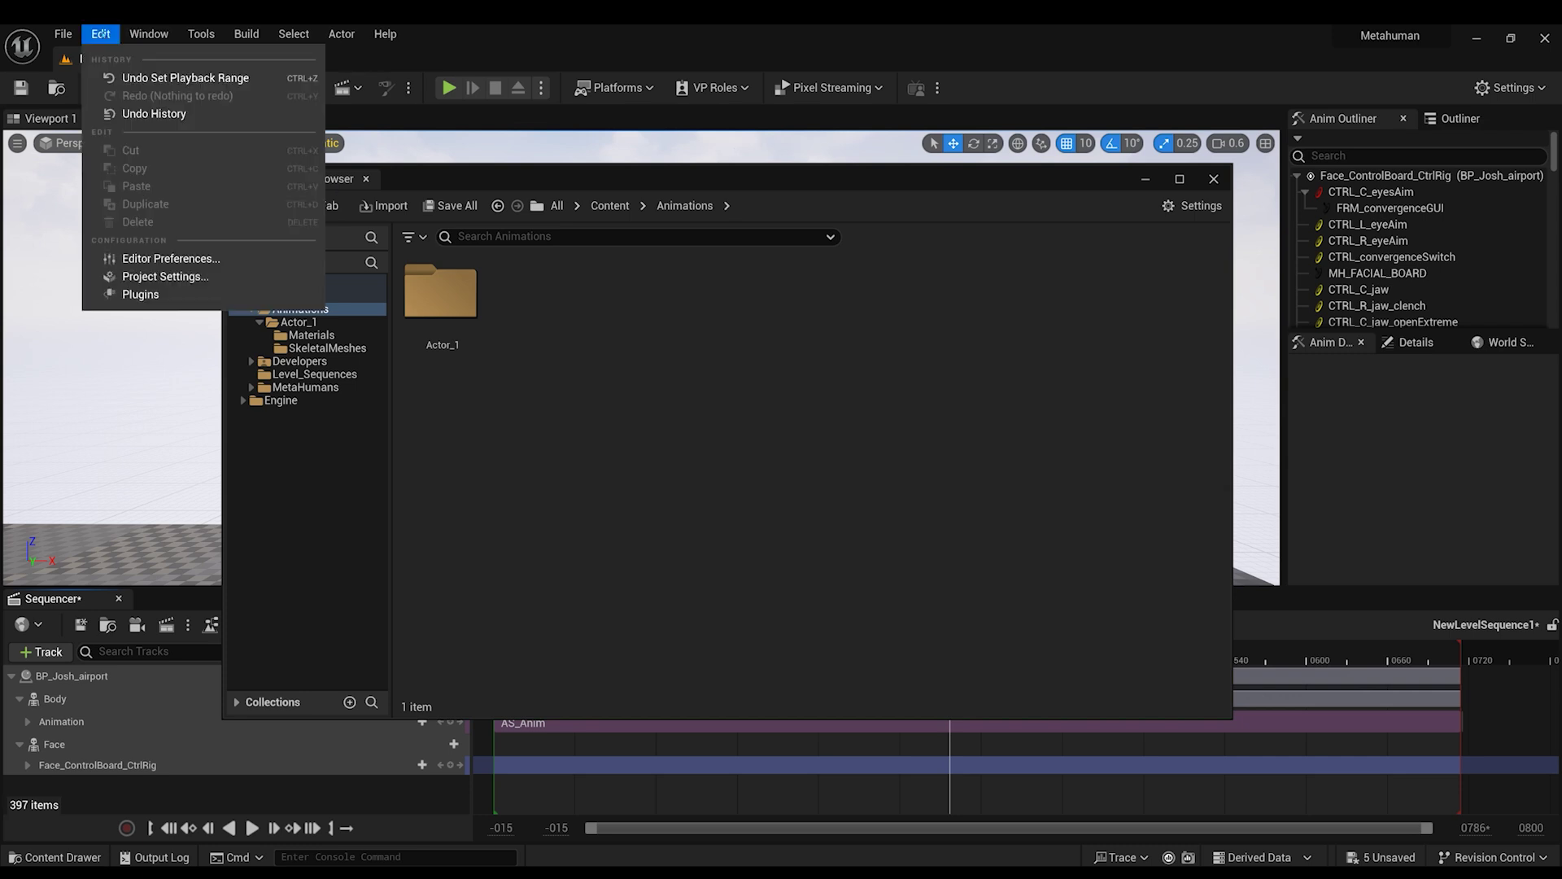
{"action": "left_click", "coordinate": [192, 298]}
{"action": "type", "text": "d"}
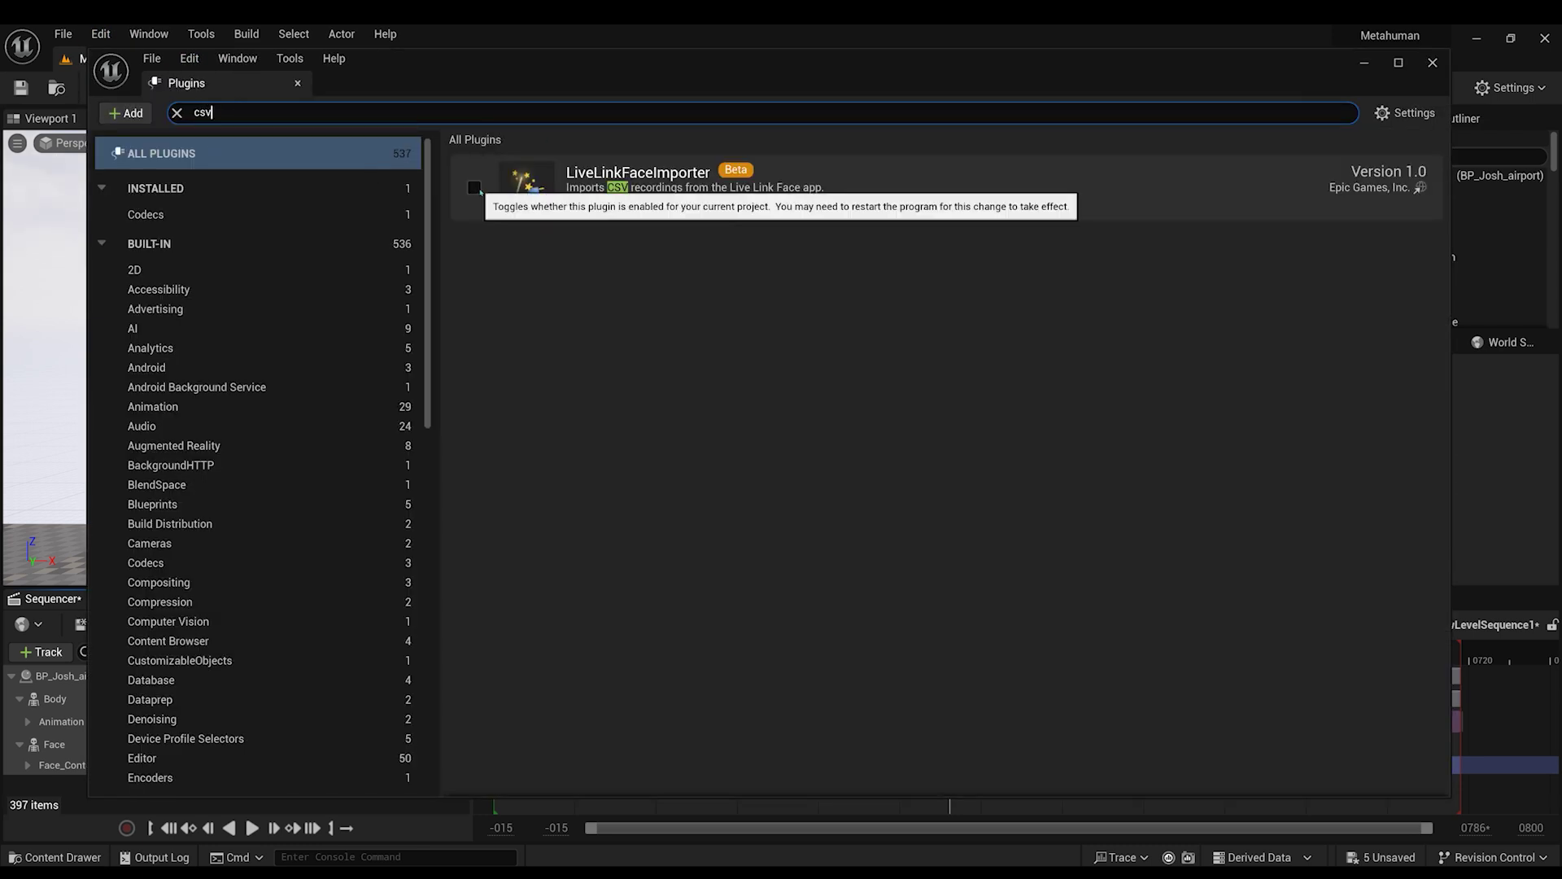
{"action": "left_click", "coordinate": [474, 188]}
{"action": "left_click", "coordinate": [907, 489]}
{"action": "left_click", "coordinate": [1378, 760]}
{"action": "left_click", "coordinate": [822, 639]}
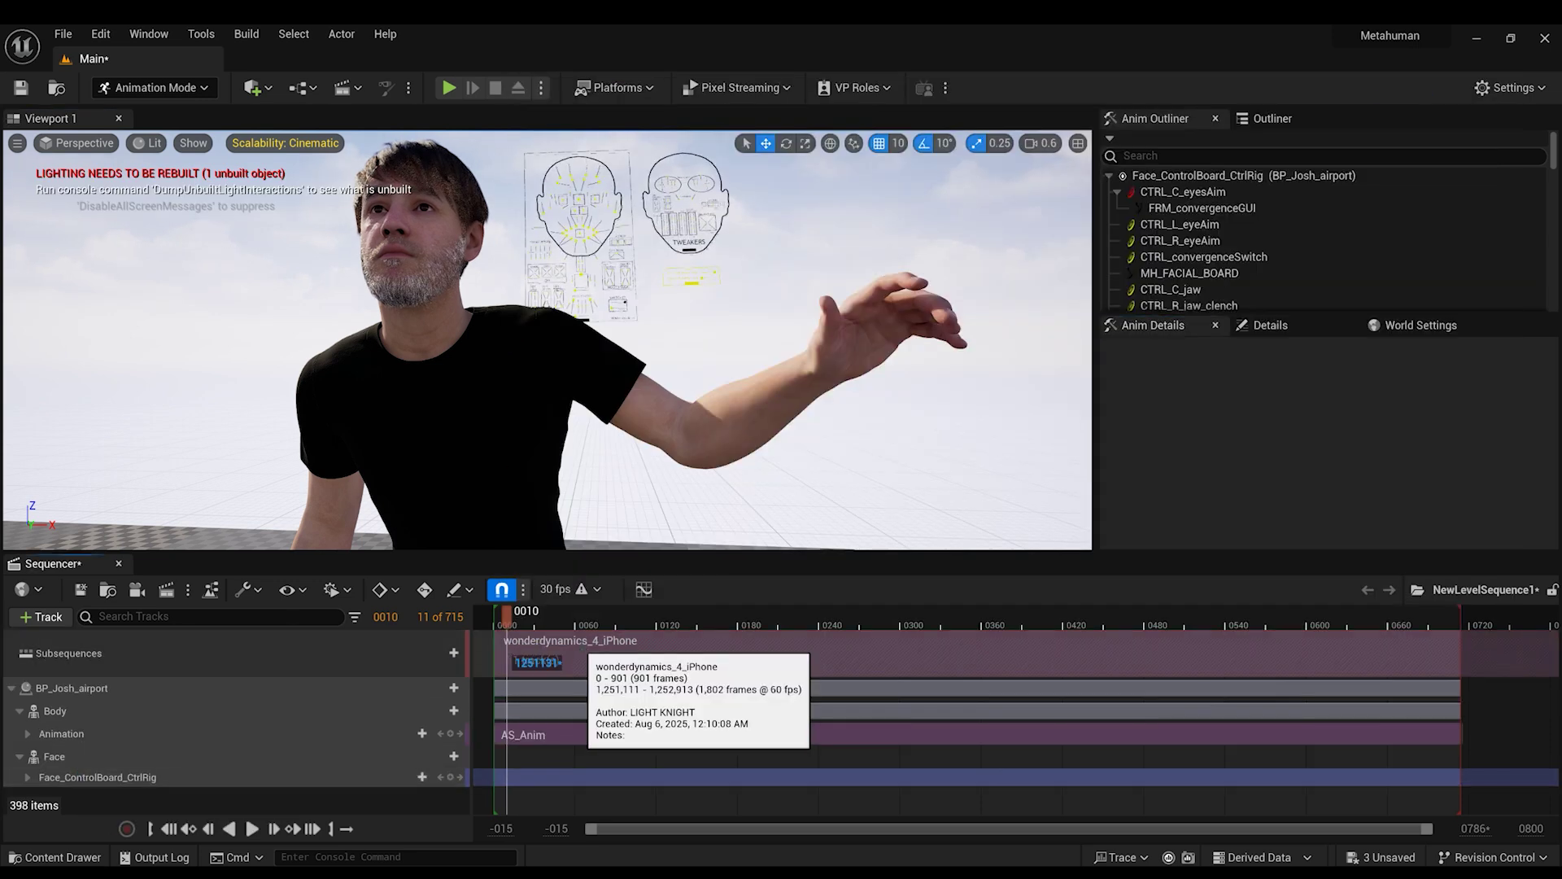
Delete the old Face_ControlBoard_CtrlRig track, enlarge the viewport, and review the face playback.
{"action": "left_click", "coordinate": [62, 780]}
{"action": "key", "text": "Delete"}
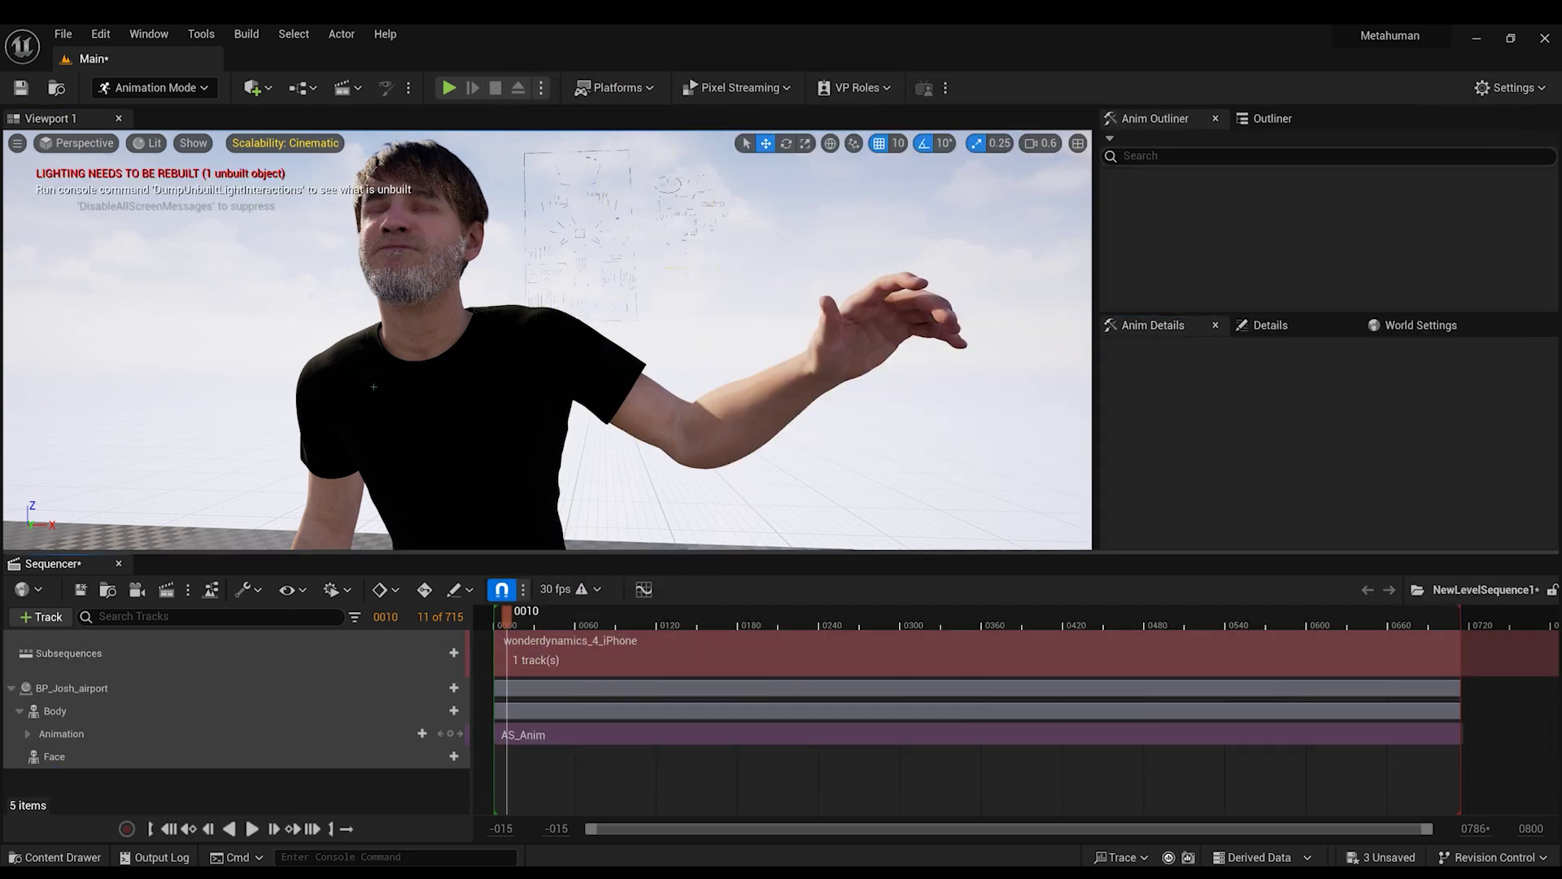
{"action": "left_click", "coordinate": [1236, 612]}
{"action": "right_click", "coordinate": [69, 756]}
{"action": "left_click", "coordinate": [685, 789]}
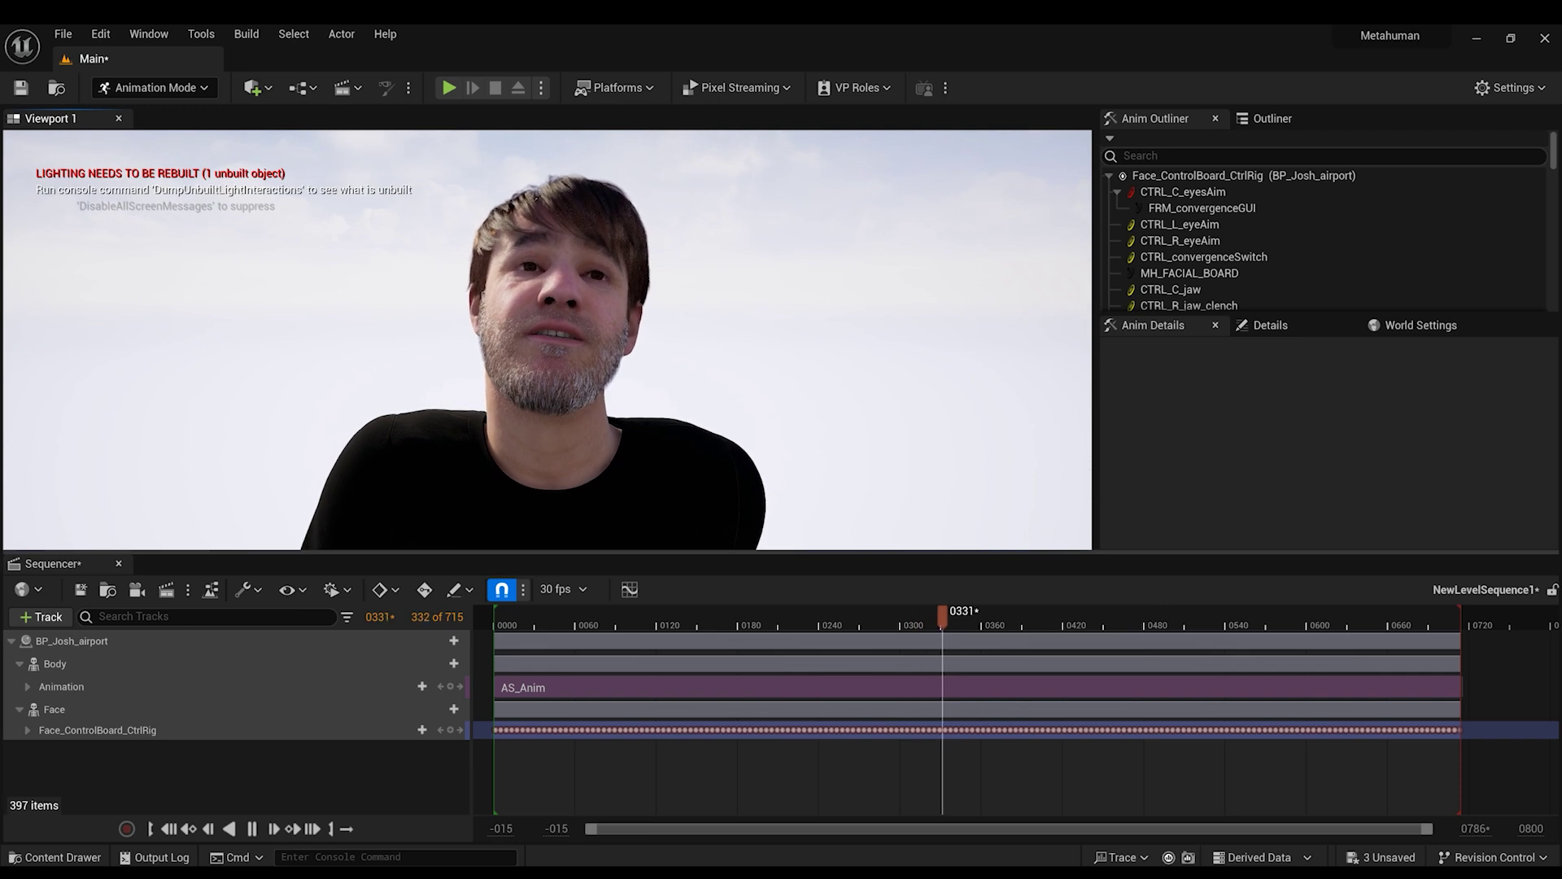
{"action": "left_click_drag", "start_coordinate": [574, 567], "coordinate": [557, 651]}
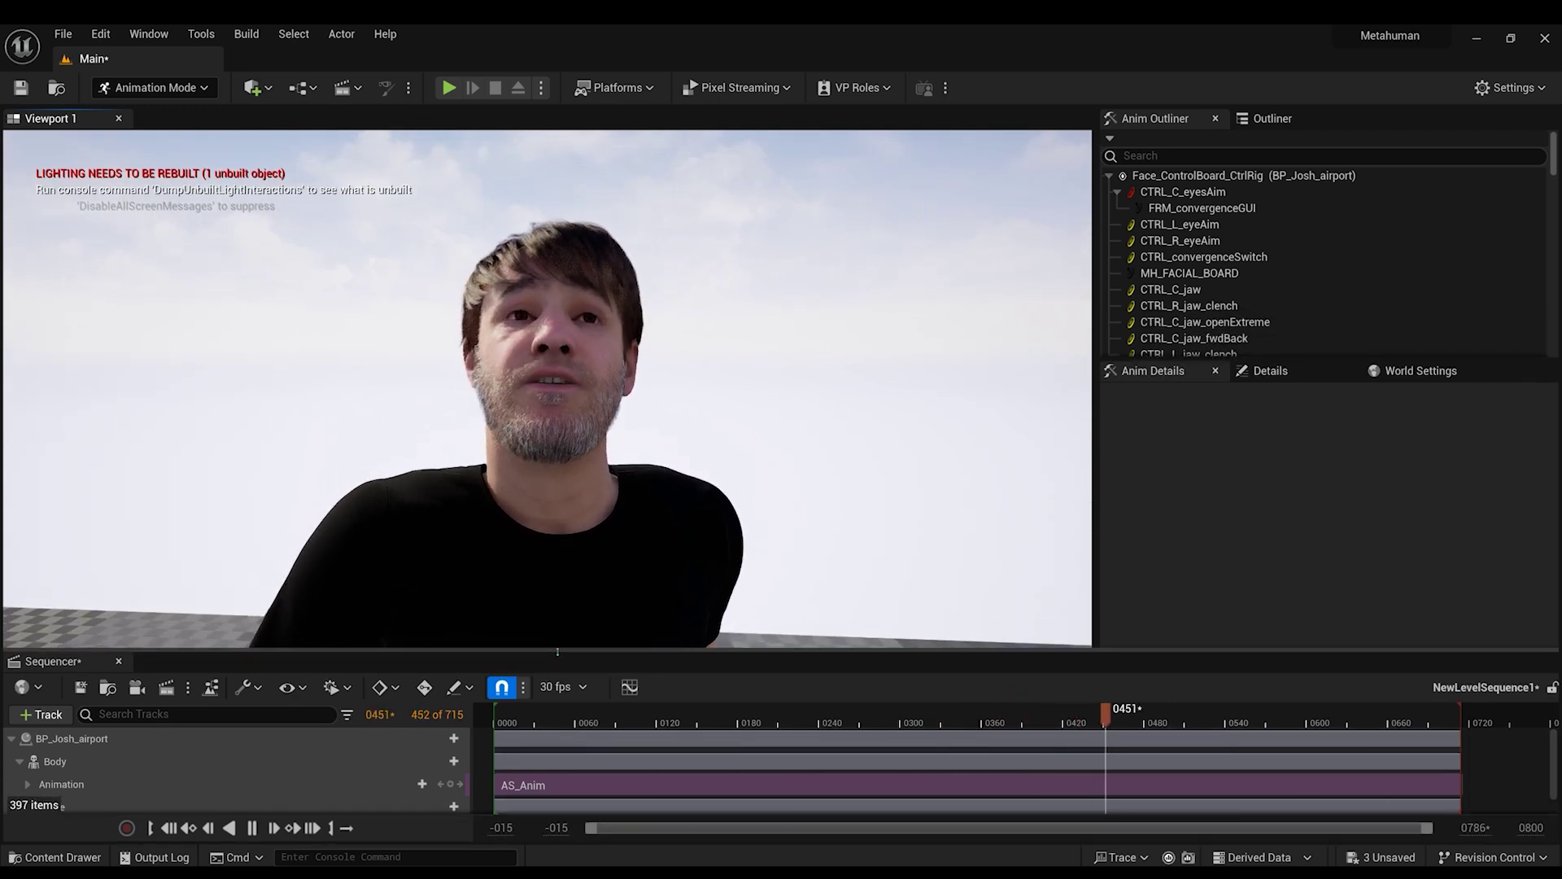
{"action": "key", "text": "space"}
{"action": "left_click", "coordinate": [254, 87]}
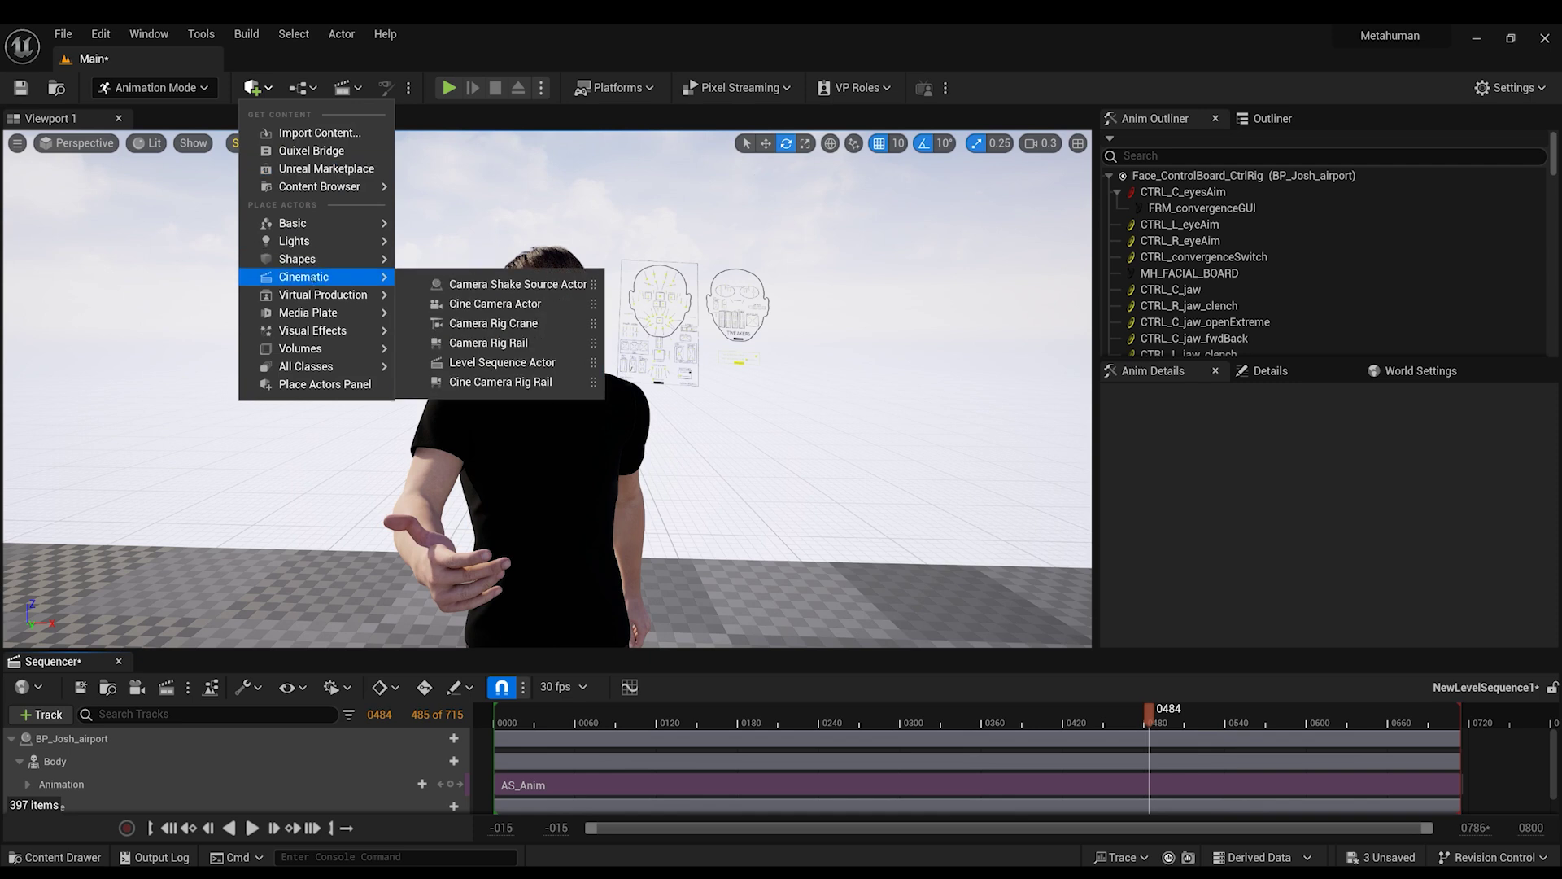
Place a Cine Camera Actor and scrub back to frame 0135 to check framing.
{"action": "left_click", "coordinate": [536, 306]}
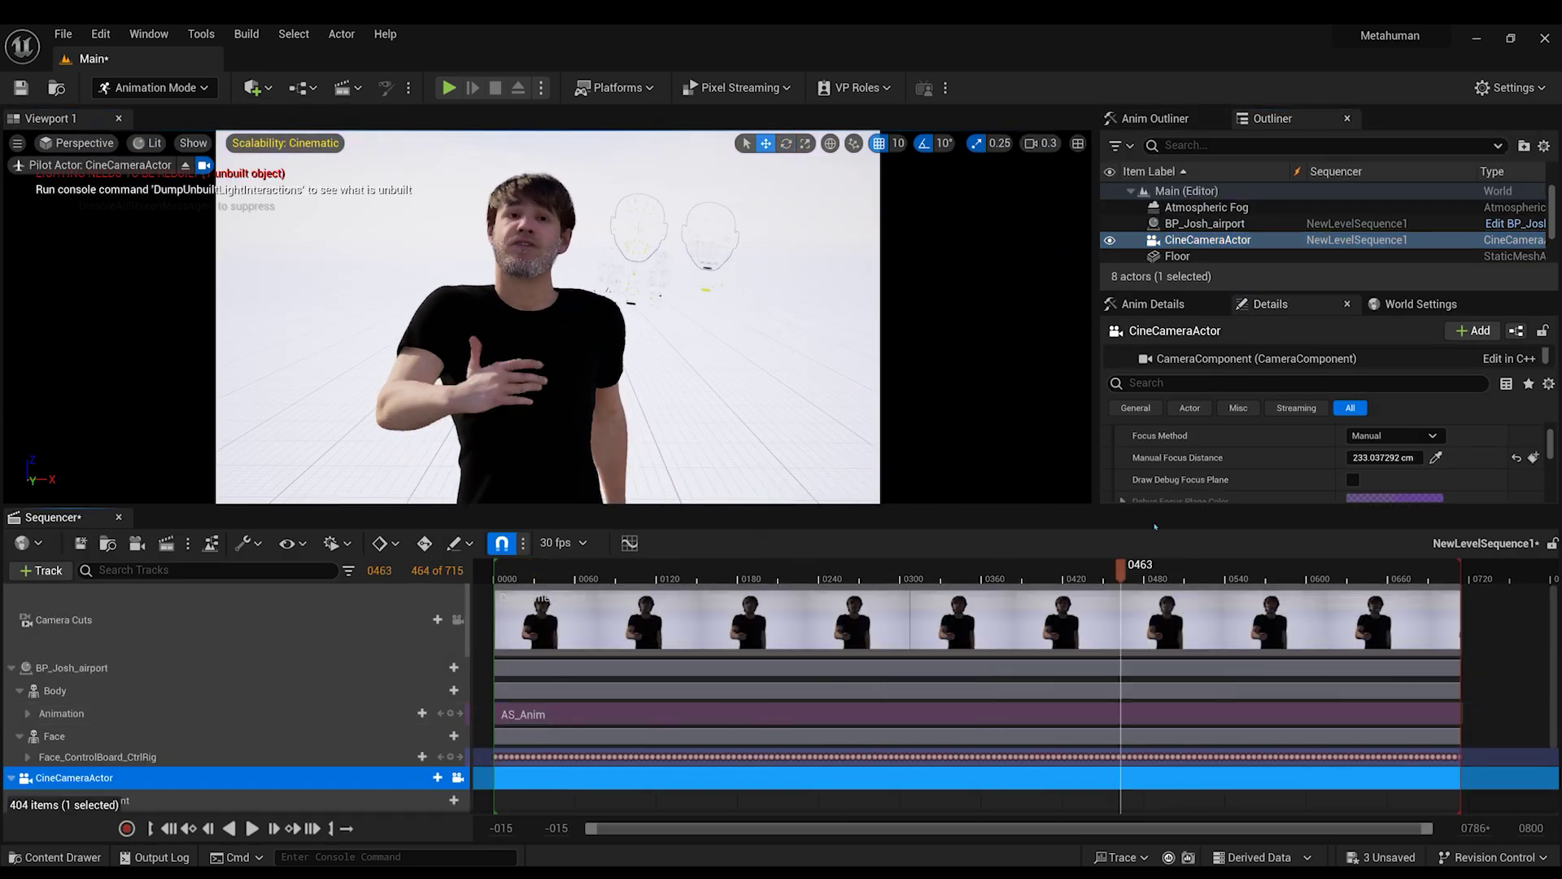
{"action": "left_click_drag", "start_coordinate": [769, 557], "coordinate": [675, 565]}
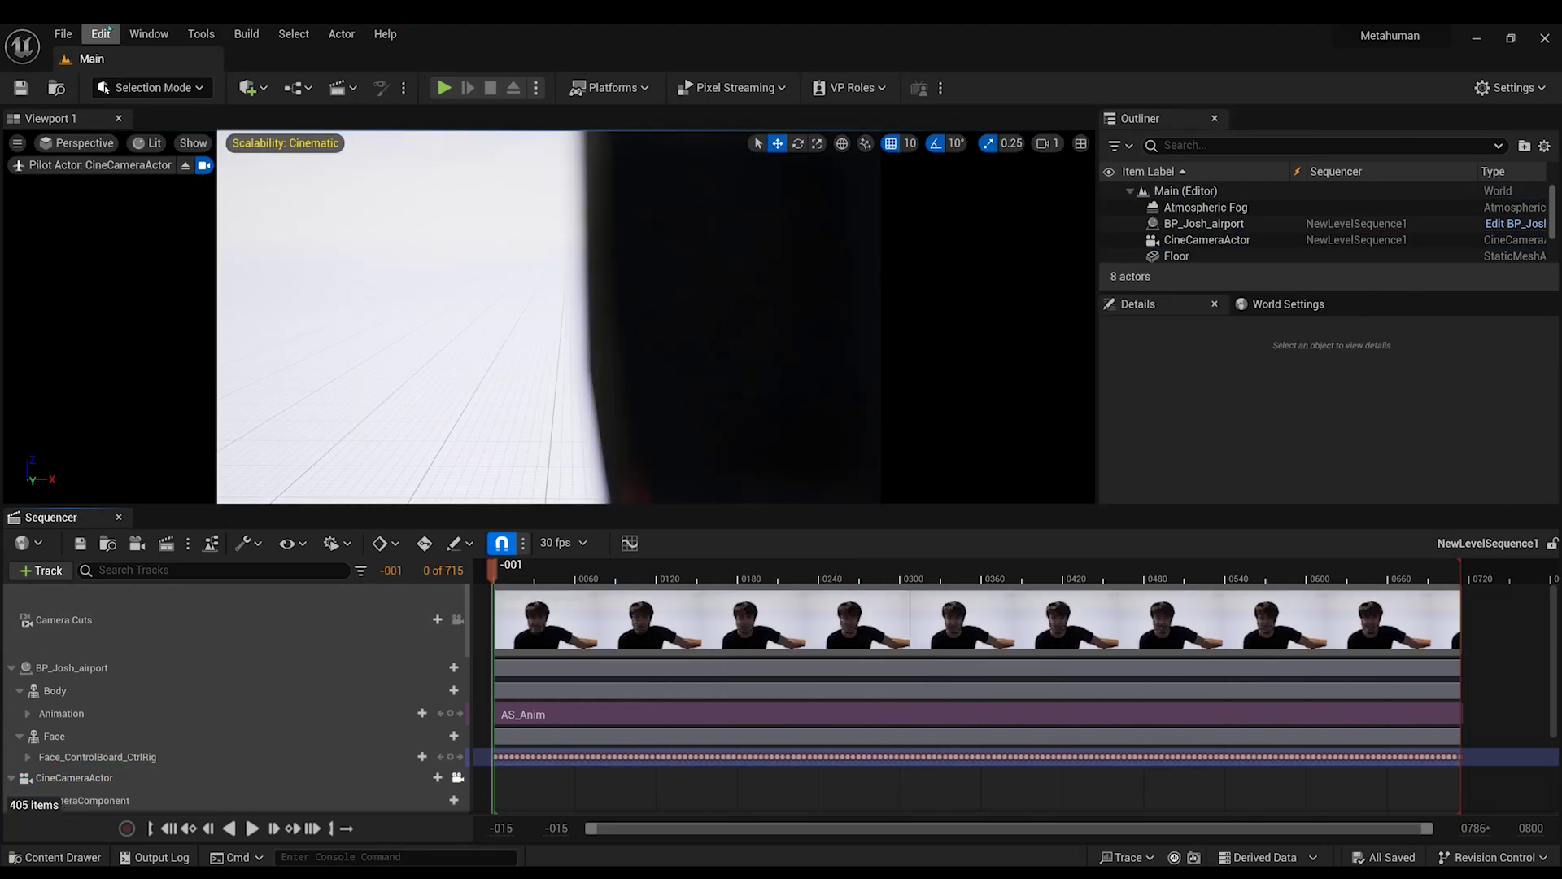
{"action": "left_click", "coordinate": [106, 33]}
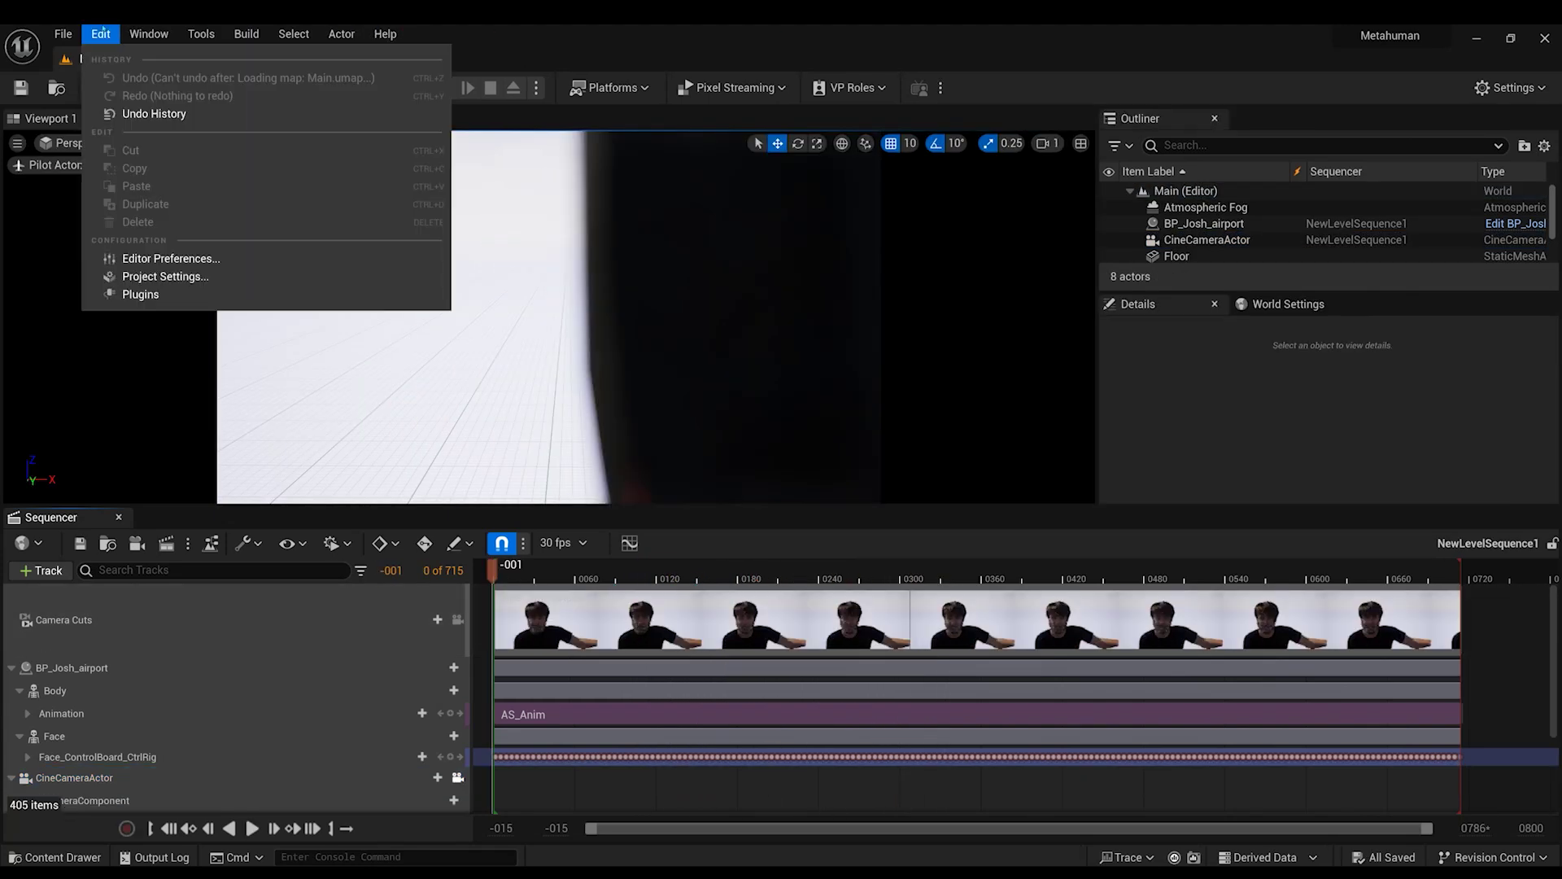
{"action": "left_click", "coordinate": [138, 294]}
{"action": "type", "text": "render"}
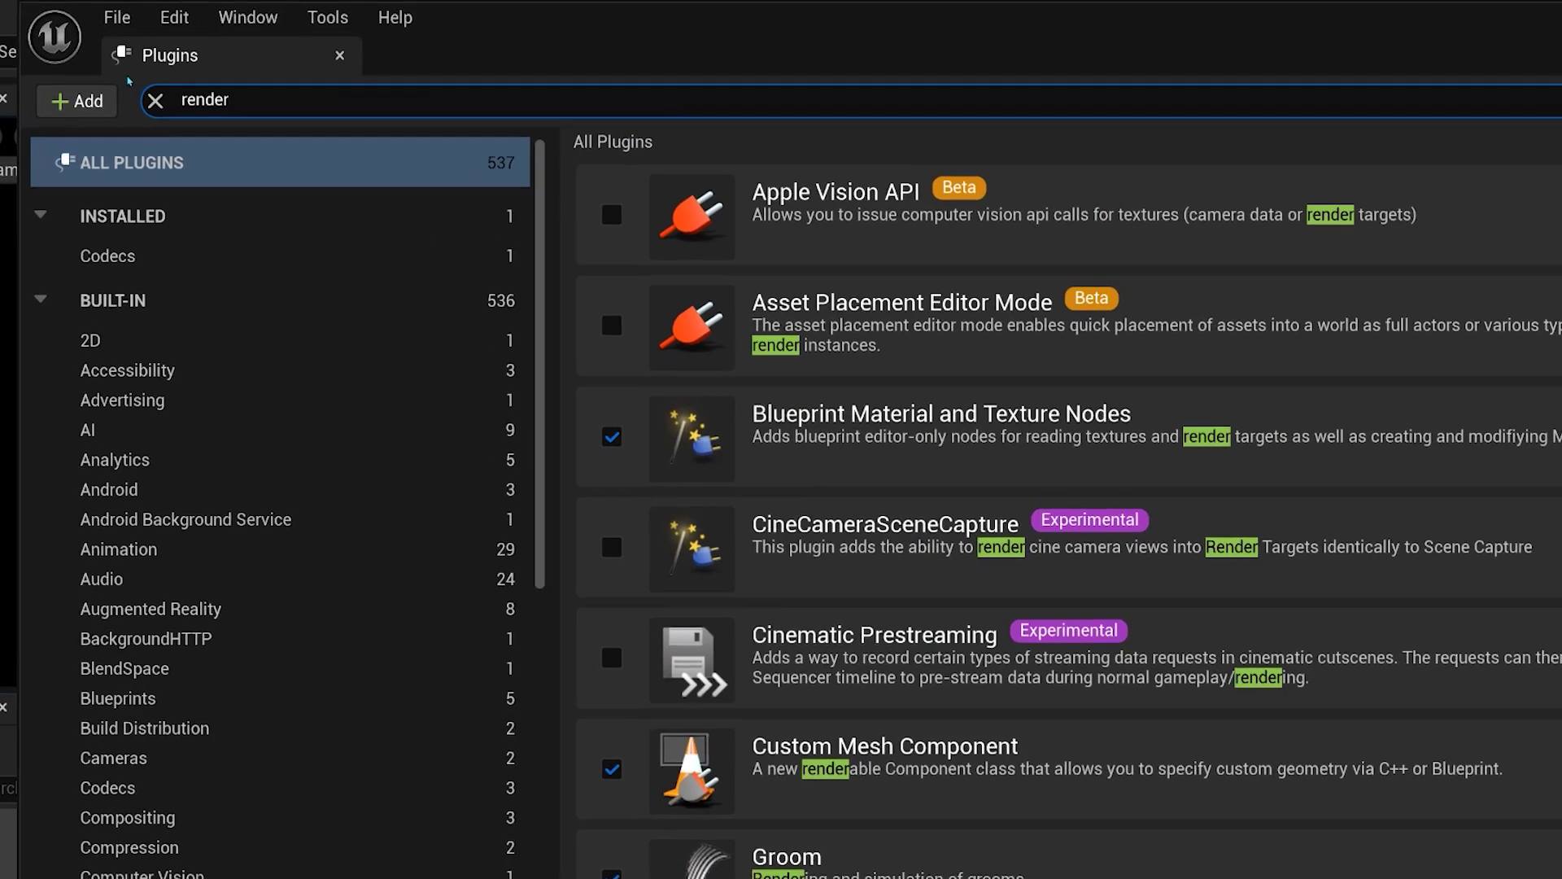
{"action": "type", "text": " que"}
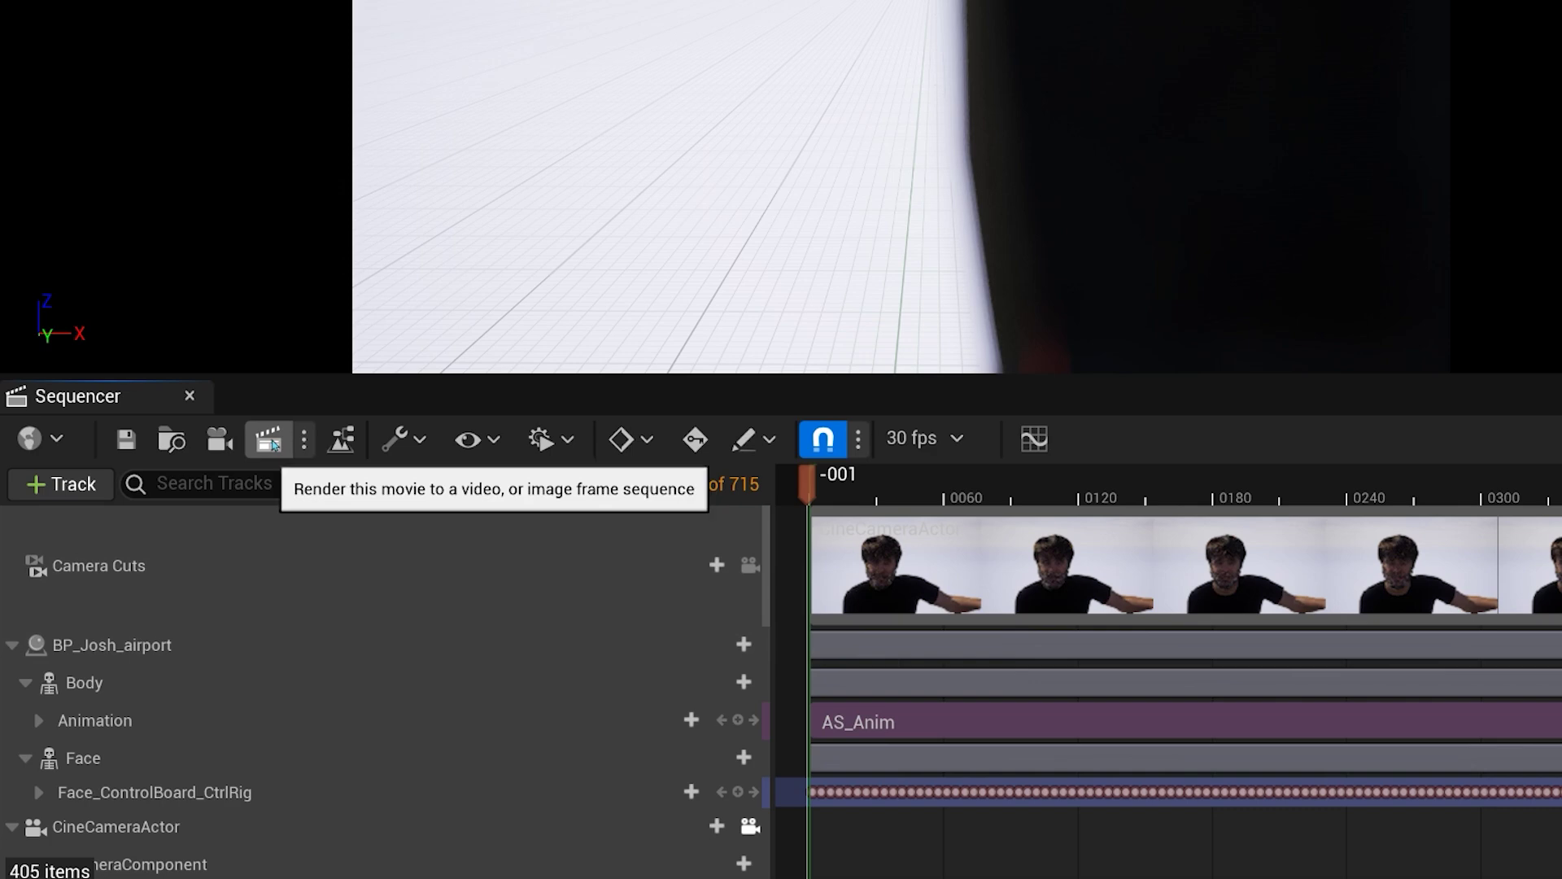
Render NewLevelSequence1 locally as a .jpg Sequence [8bit] via Movie Render Queue.
{"action": "left_click", "coordinate": [271, 442]}
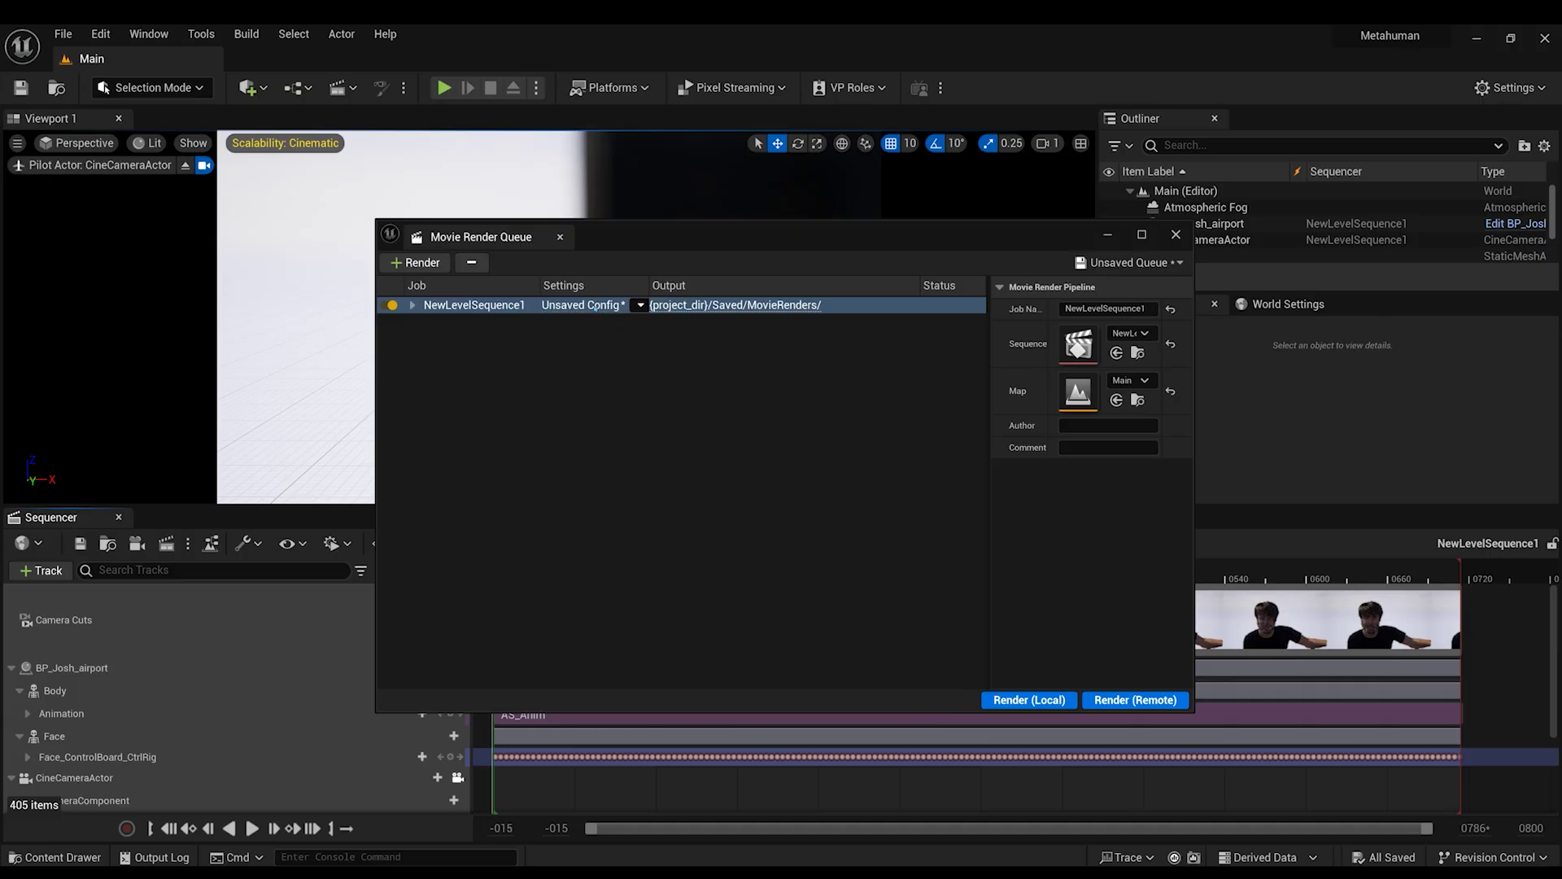
{"action": "left_click", "coordinate": [595, 306]}
{"action": "left_click", "coordinate": [602, 279]}
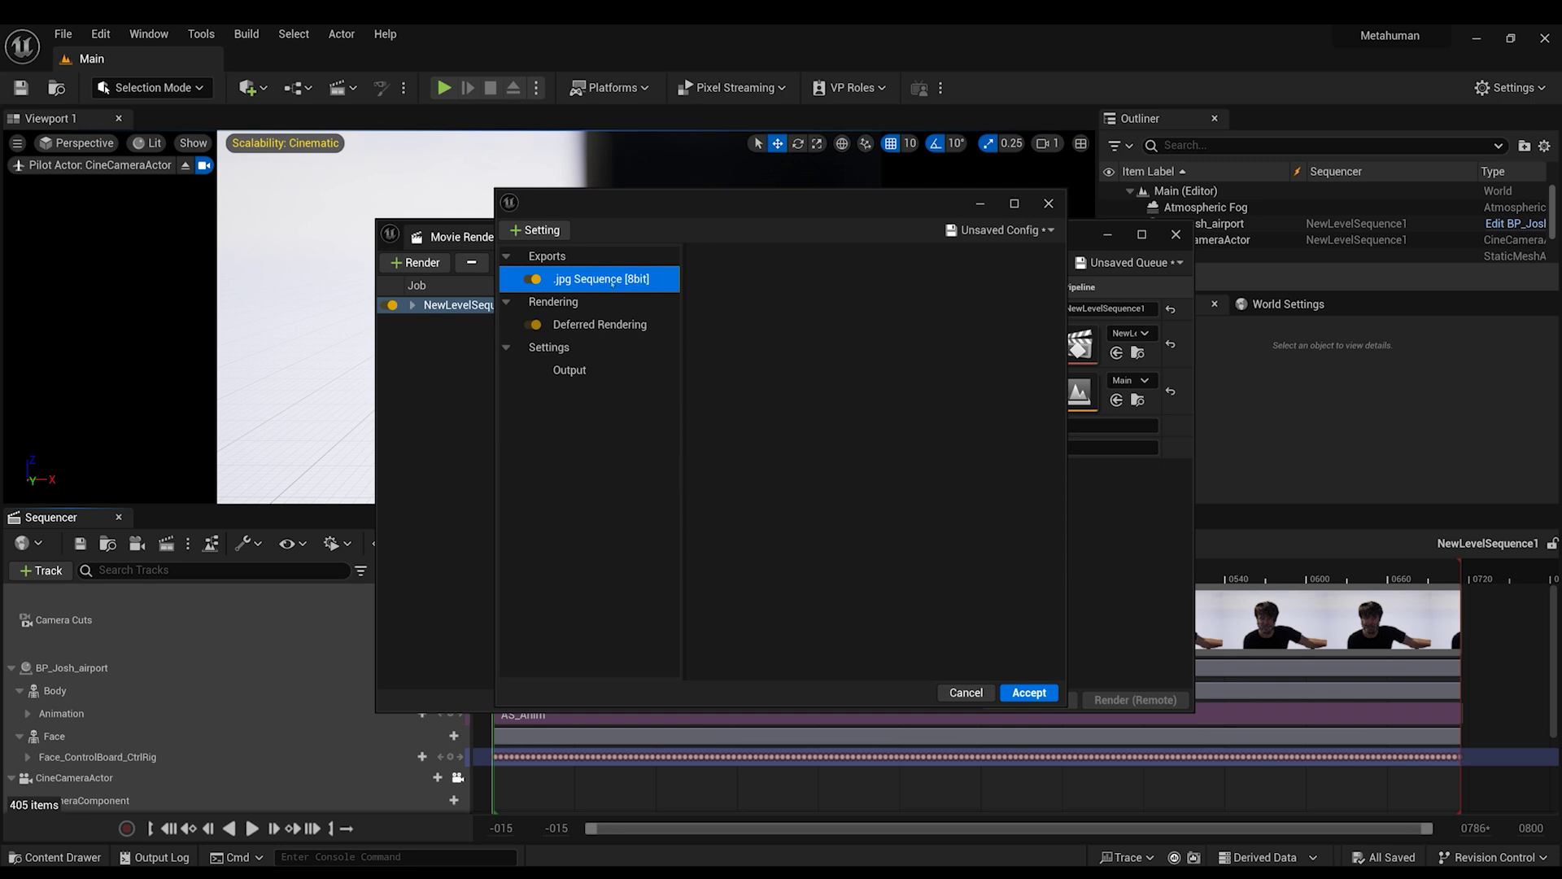
{"action": "left_click", "coordinate": [599, 372]}
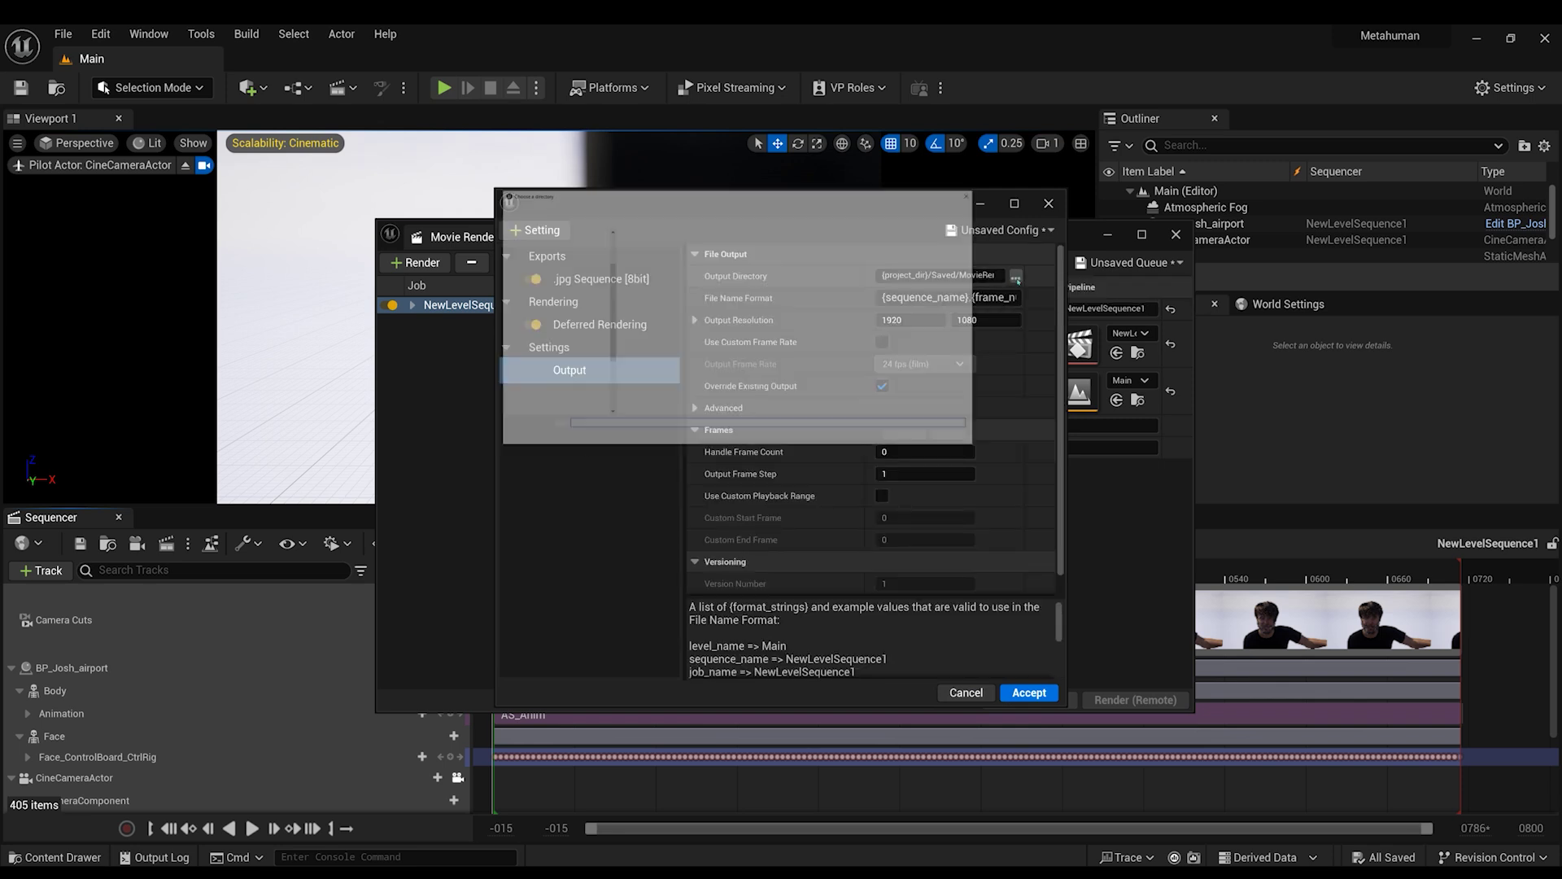
{"action": "left_click", "coordinate": [1029, 692]}
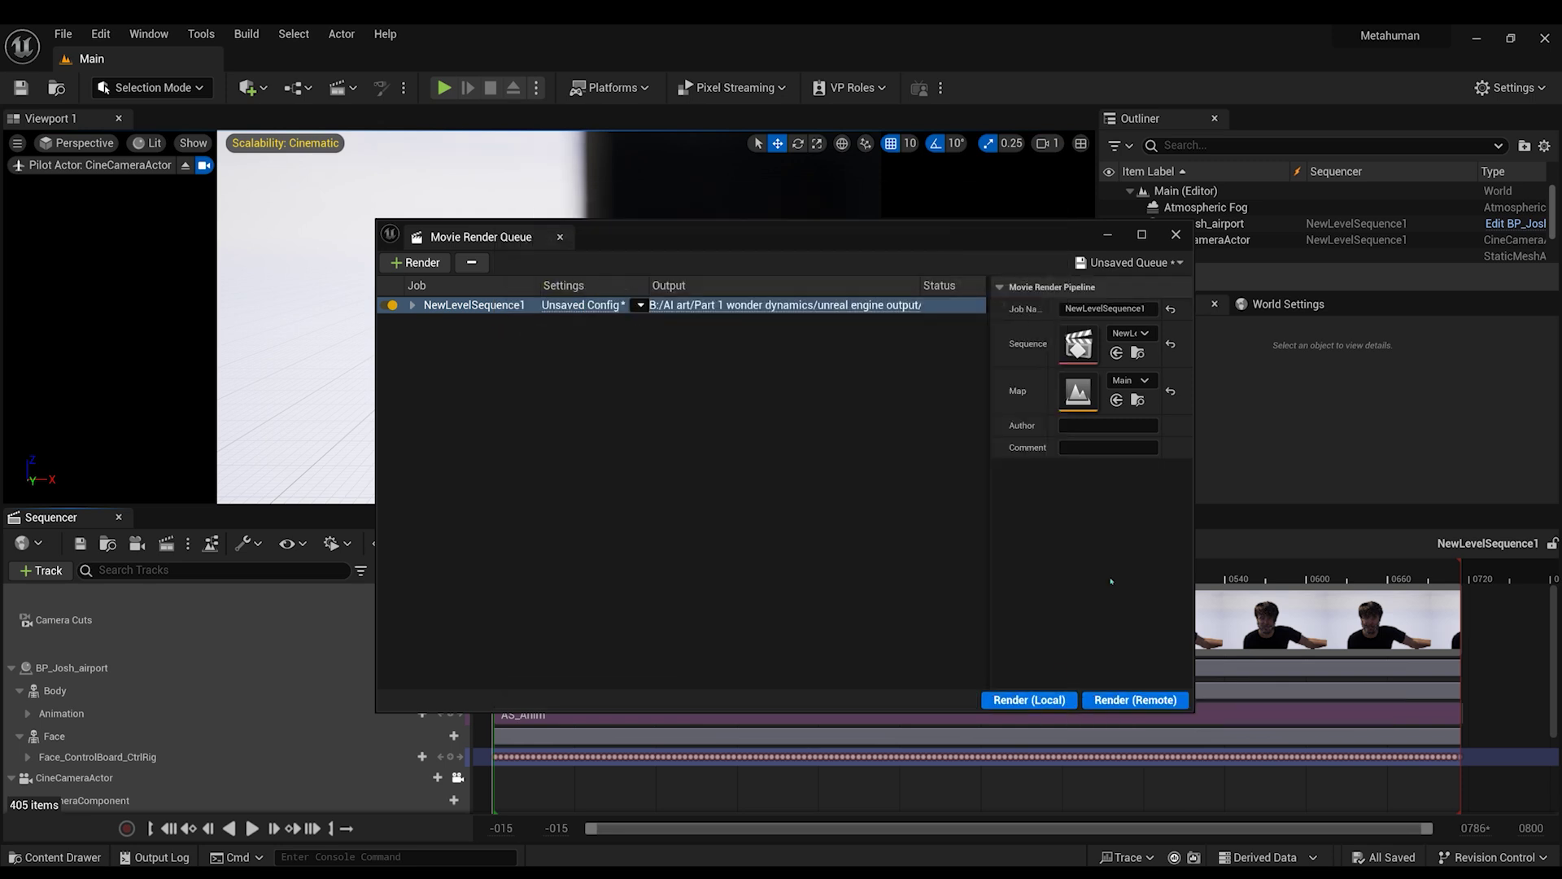
{"action": "left_click", "coordinate": [1029, 700]}
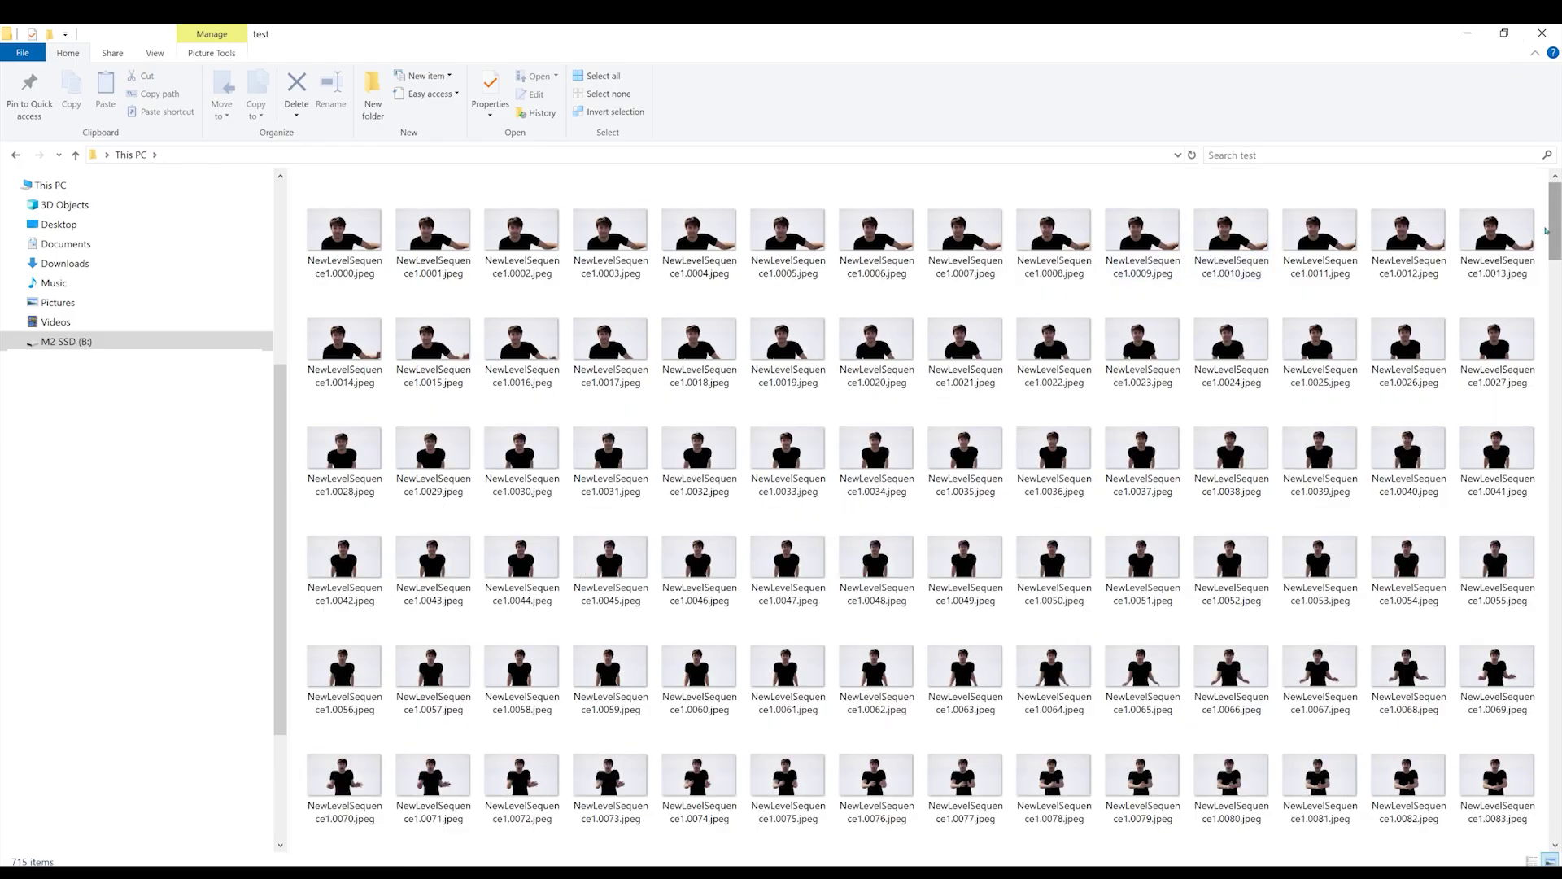
Scroll through the rendered JPEG frames down to the final one.
{"action": "scroll", "coordinate": [1545, 230], "scroll_direction": "down", "scroll_amount": 7}
{"action": "left_click_drag", "start_coordinate": [1555, 384], "coordinate": [1556, 802]}
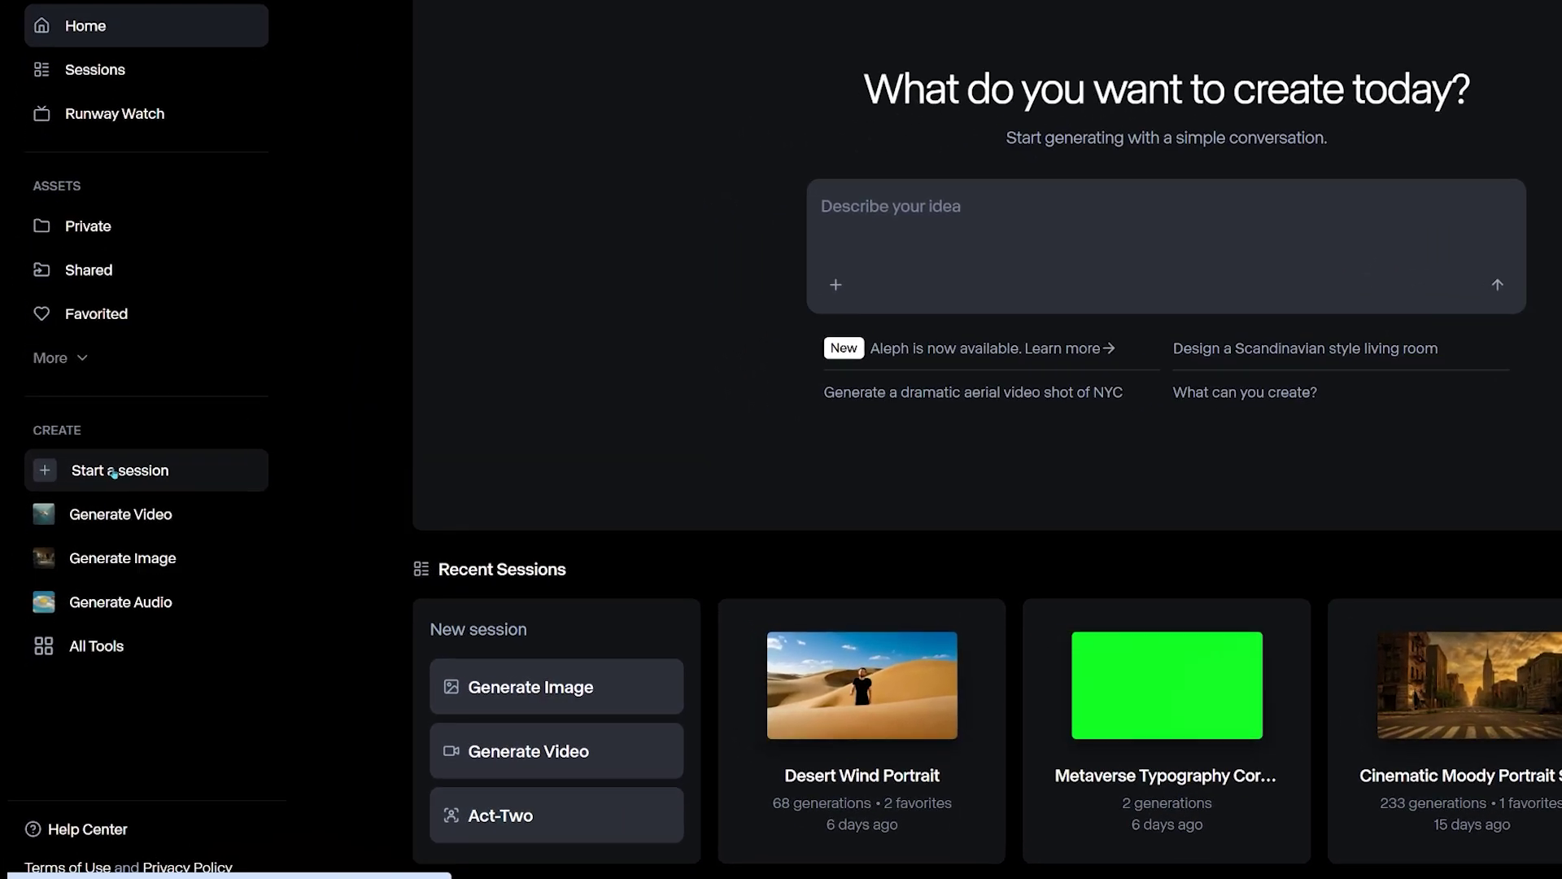
Start a new session on Gen-3 Alpha Turbo in Act-One mode.
{"action": "left_click", "coordinate": [86, 526]}
{"action": "left_click", "coordinate": [218, 851]}
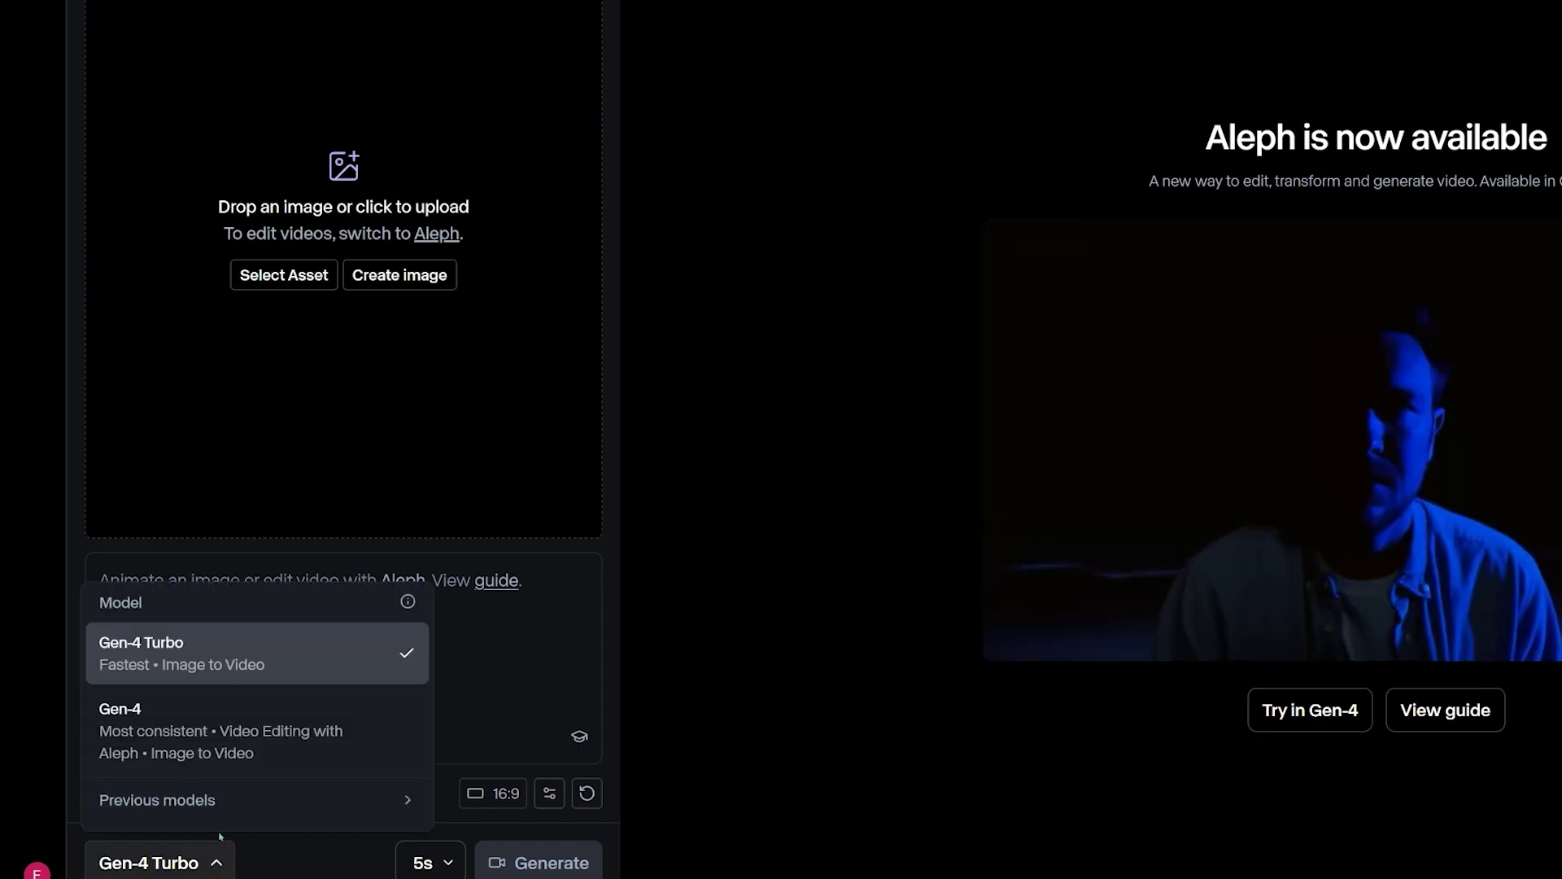
{"action": "left_click", "coordinate": [218, 801]}
{"action": "left_click", "coordinate": [248, 687]}
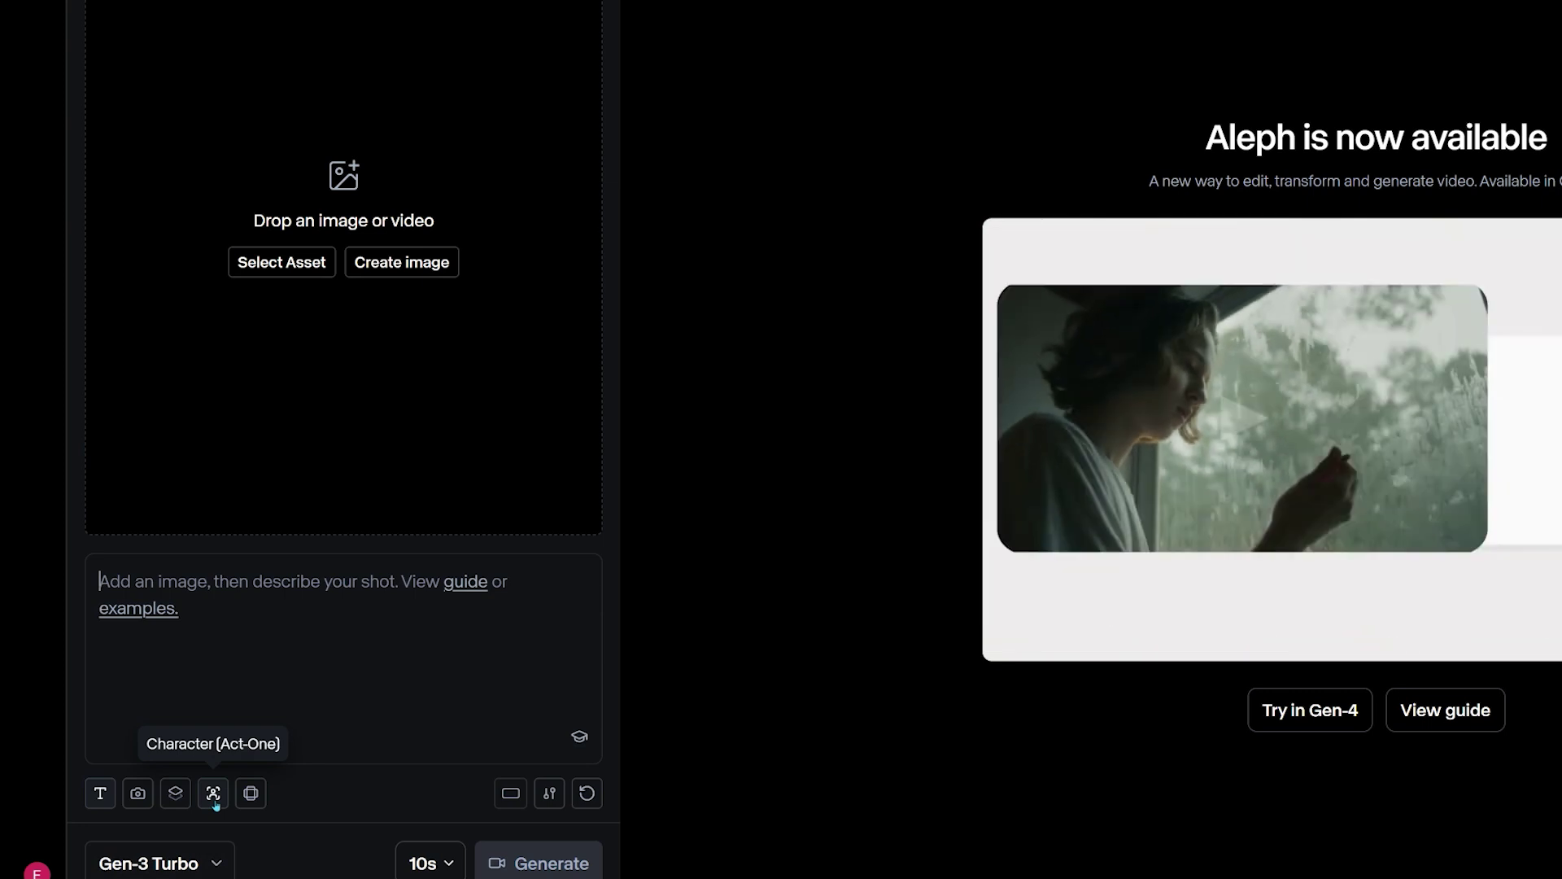
{"action": "left_click", "coordinate": [214, 793]}
Pick the driving video and character reference, set motion intensity 1, and generate.
{"action": "left_click", "coordinate": [422, 214]}
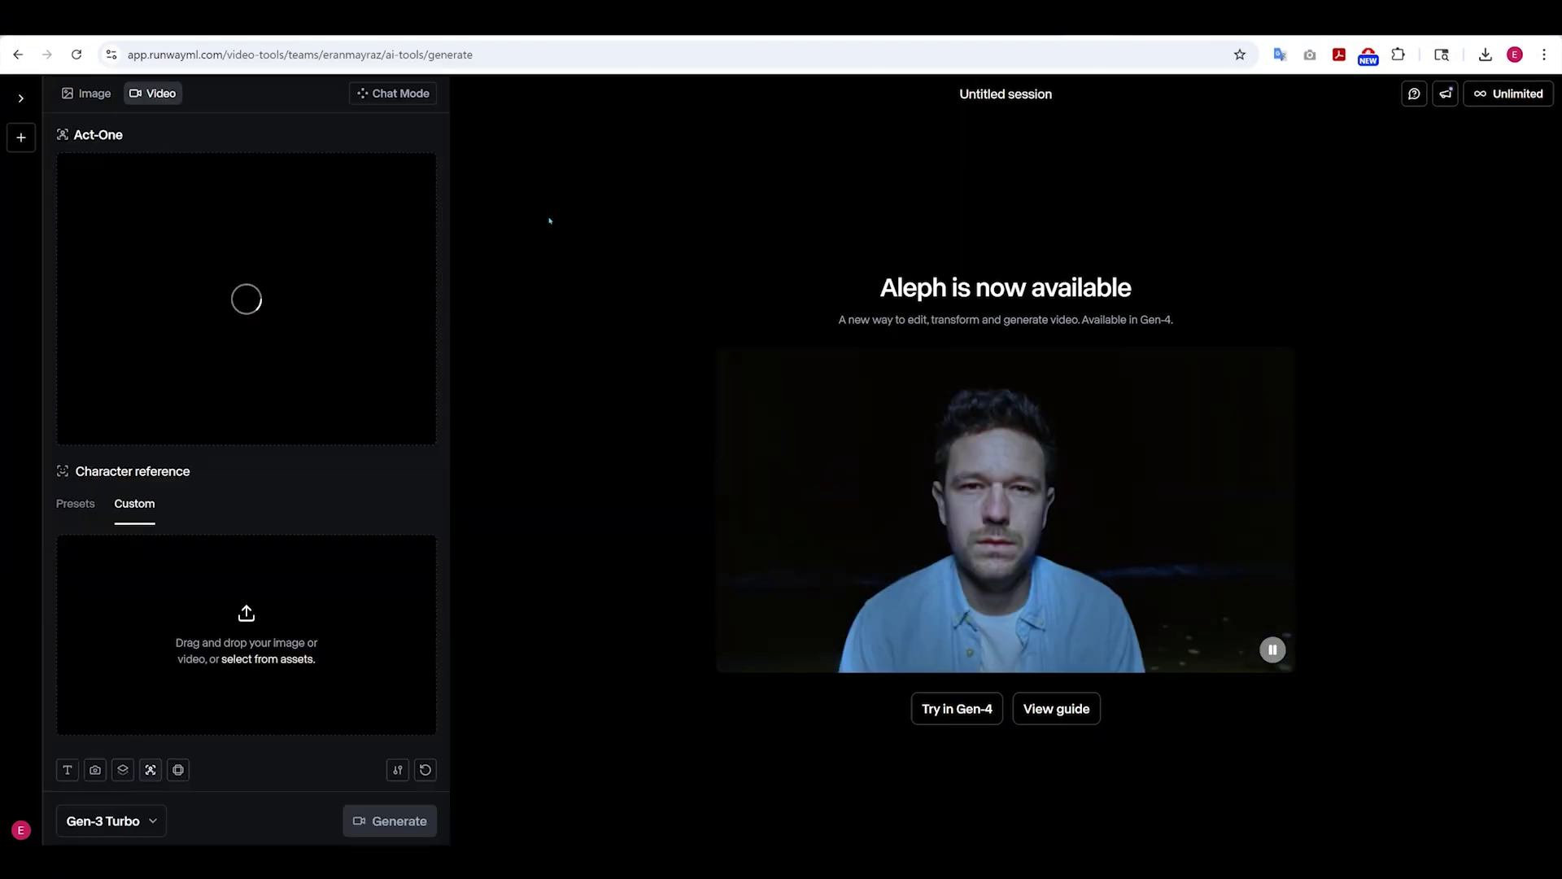
{"action": "left_click", "coordinate": [244, 657]}
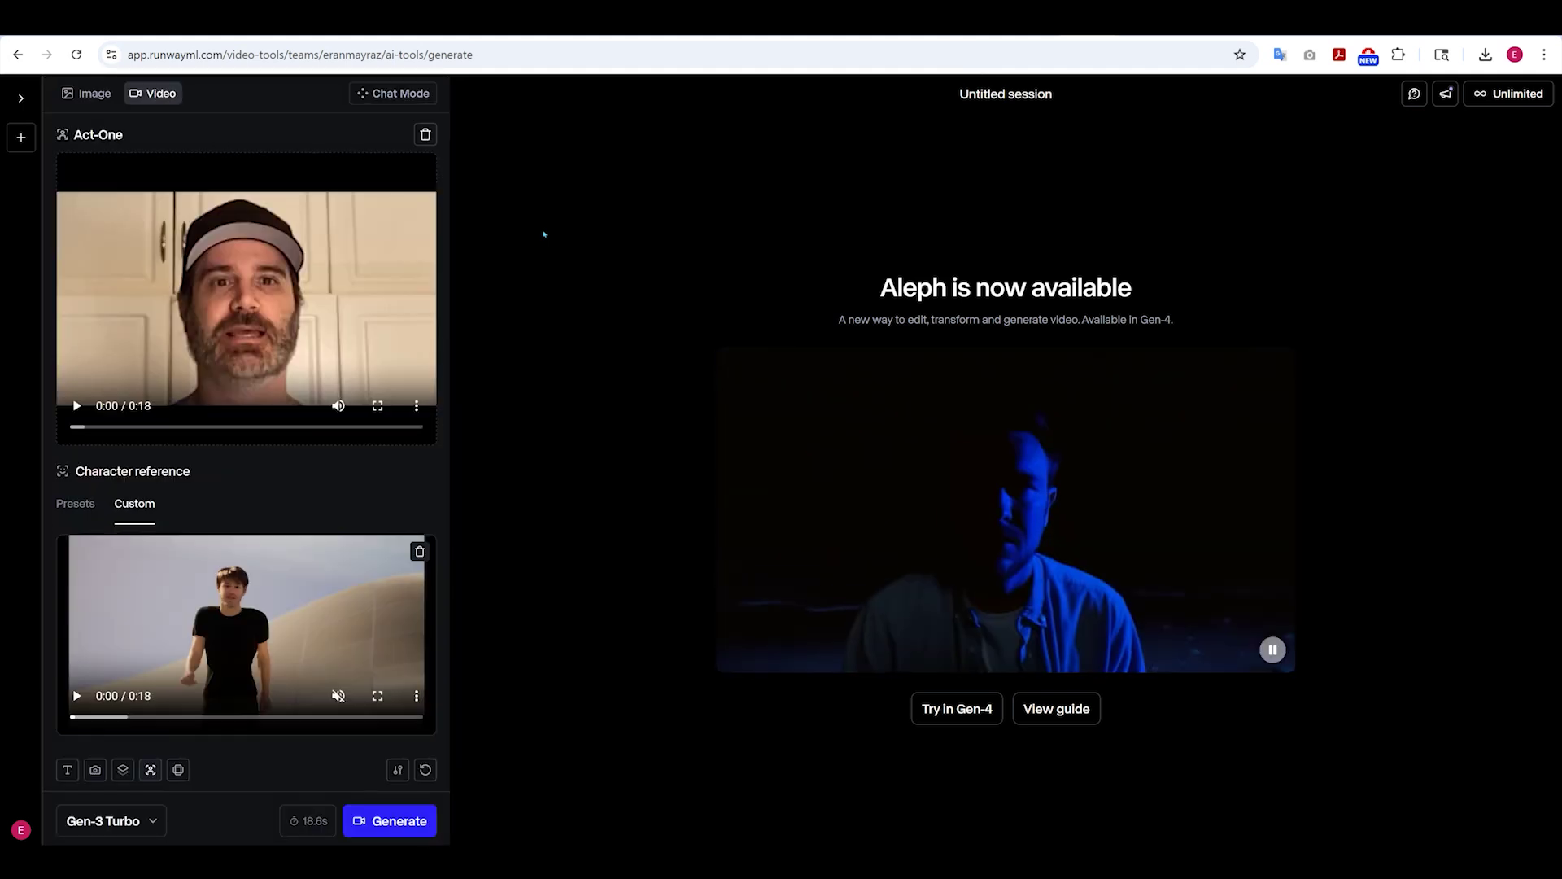
{"action": "left_click", "coordinate": [395, 770]}
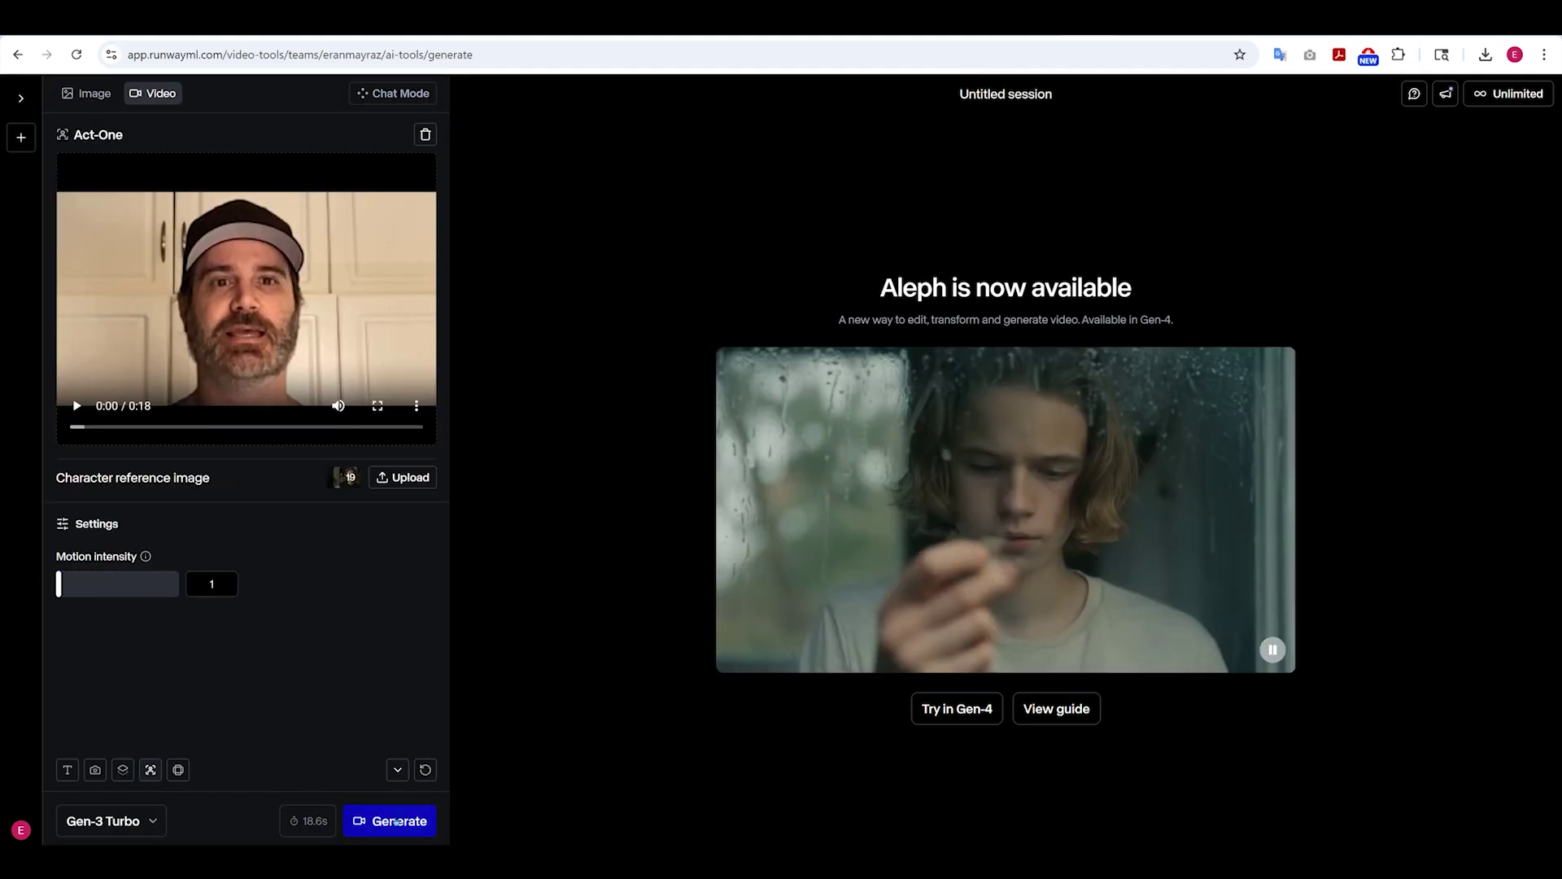
{"action": "left_click", "coordinate": [391, 822]}
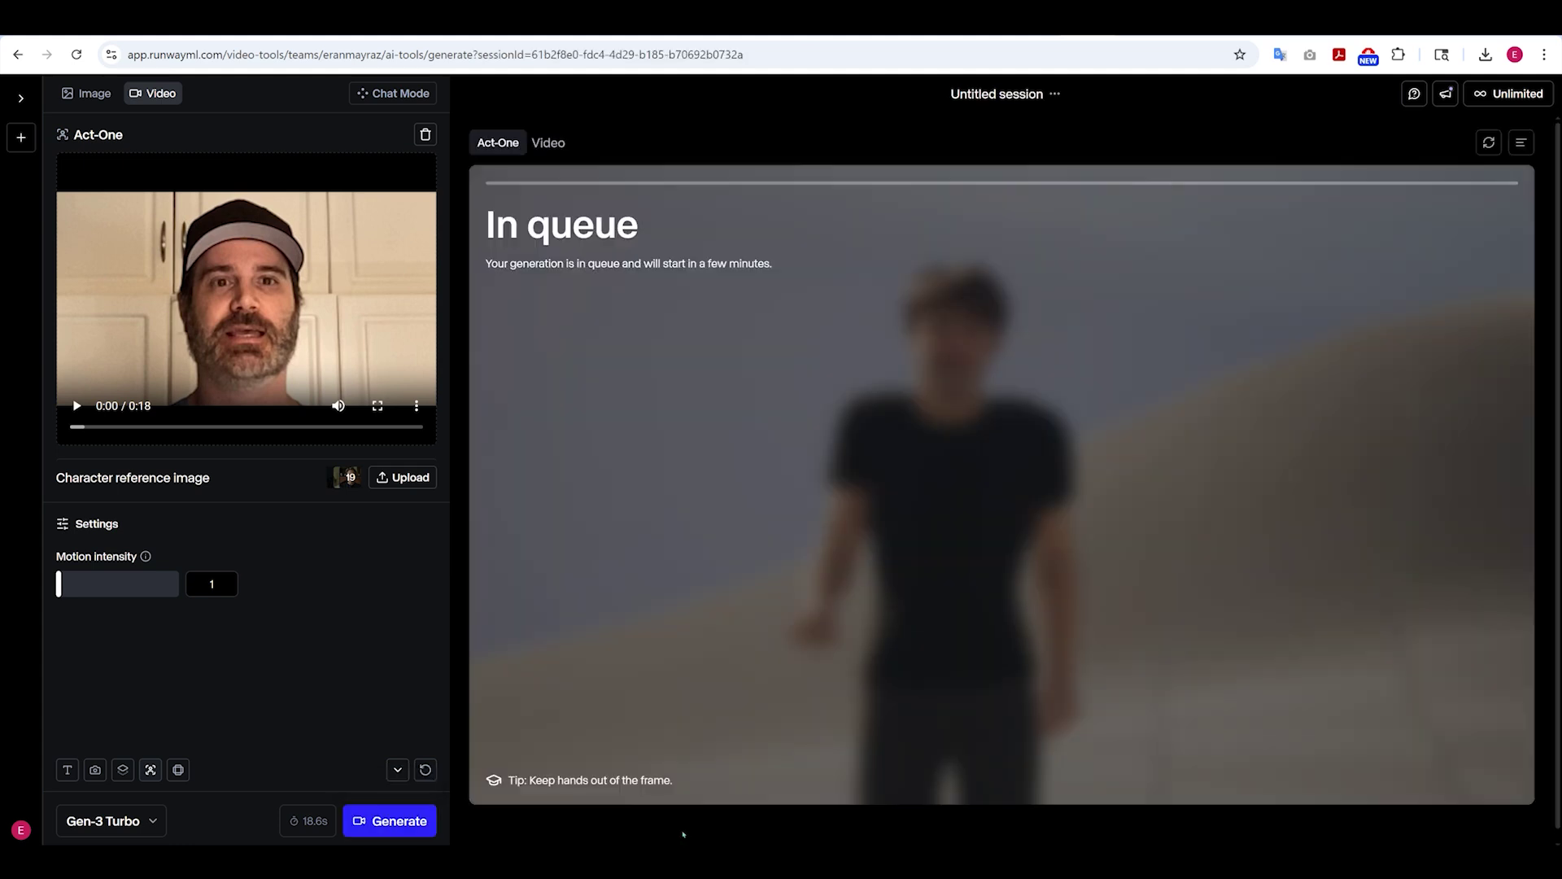